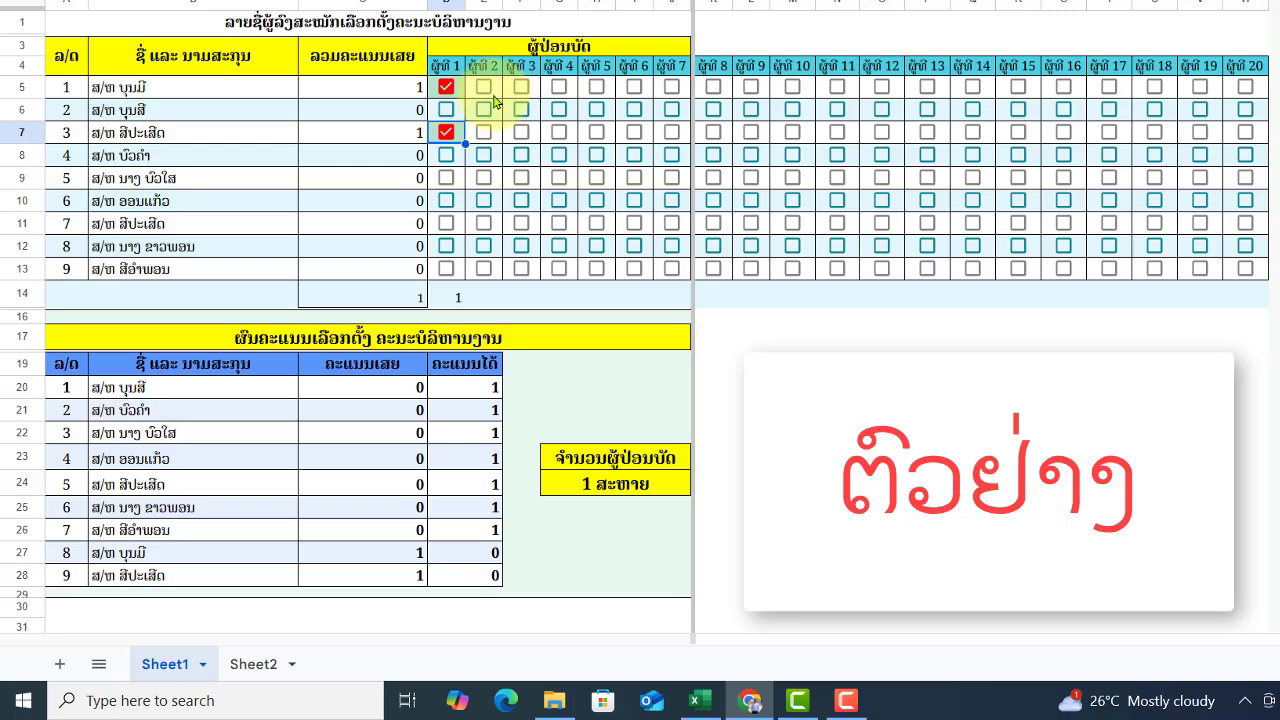
# - Tick voter 2's boxes for the second and fifth candidates in the sample tally
pyautogui.click(484, 110)
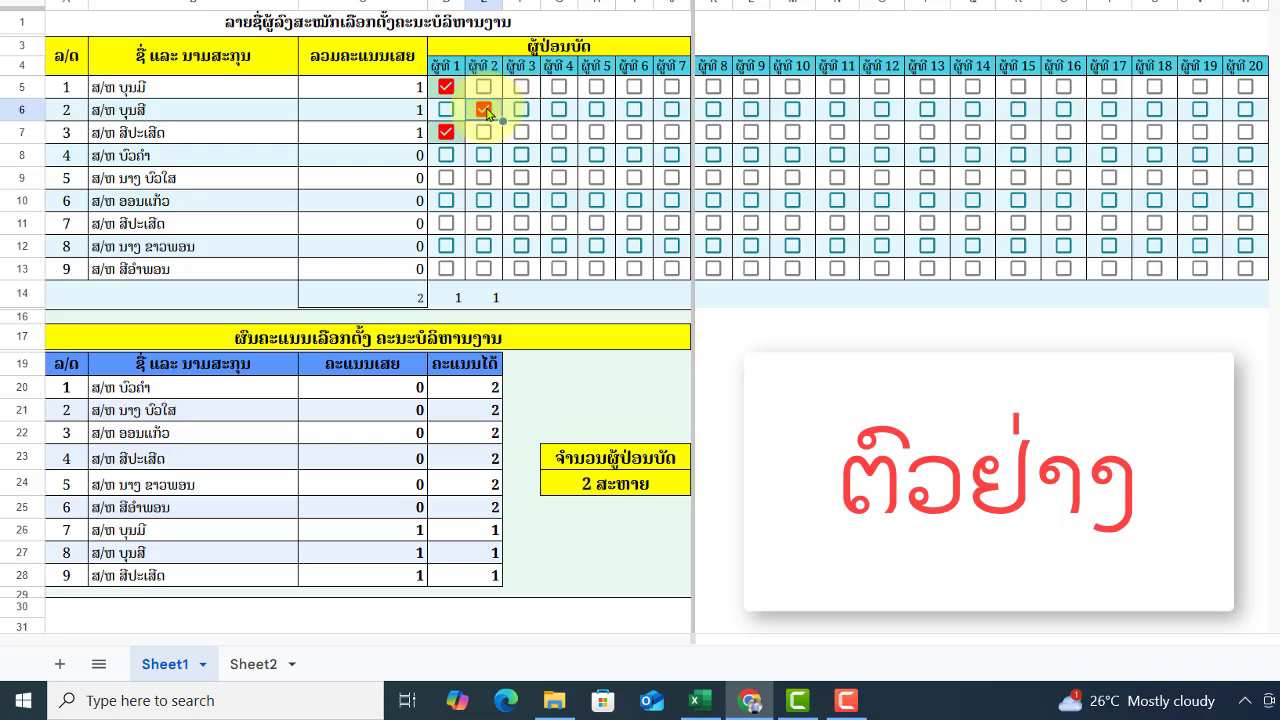
pyautogui.click(484, 178)
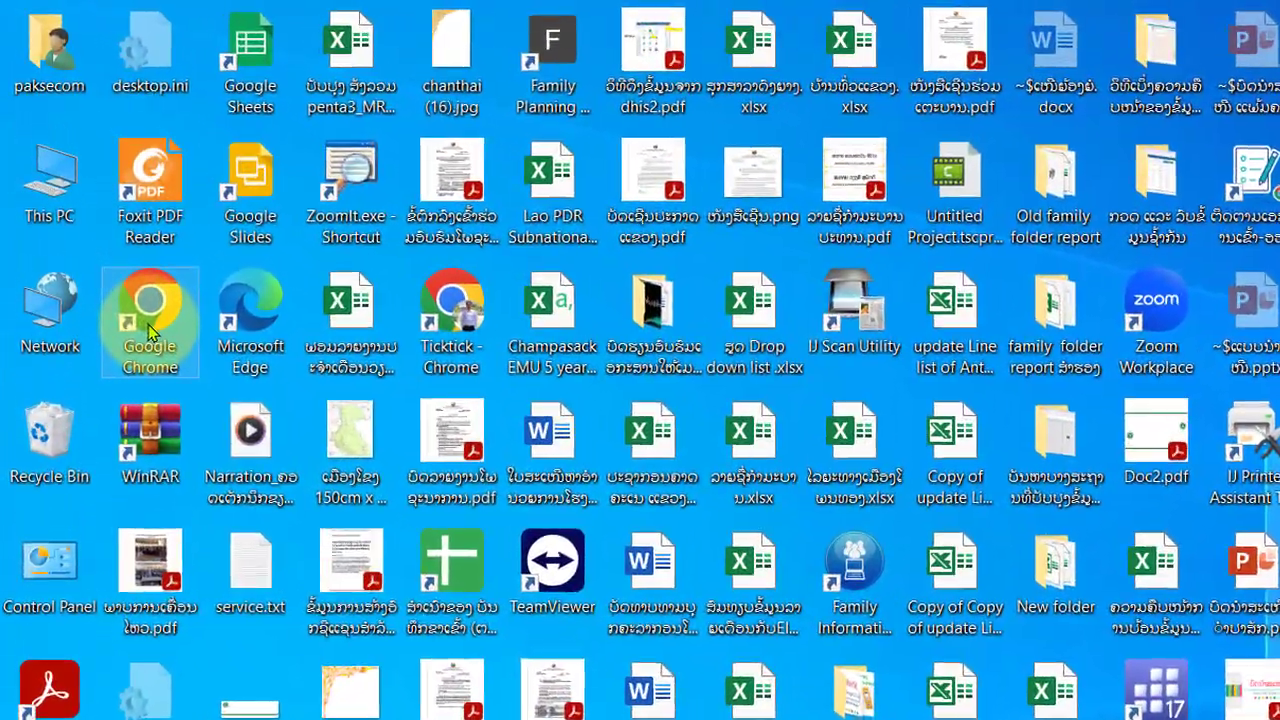
# - Launch Chrome on the chosen profile, dismiss the restore-pages prompt, and show the Google apps list
pyautogui.doubleClick(148, 332)
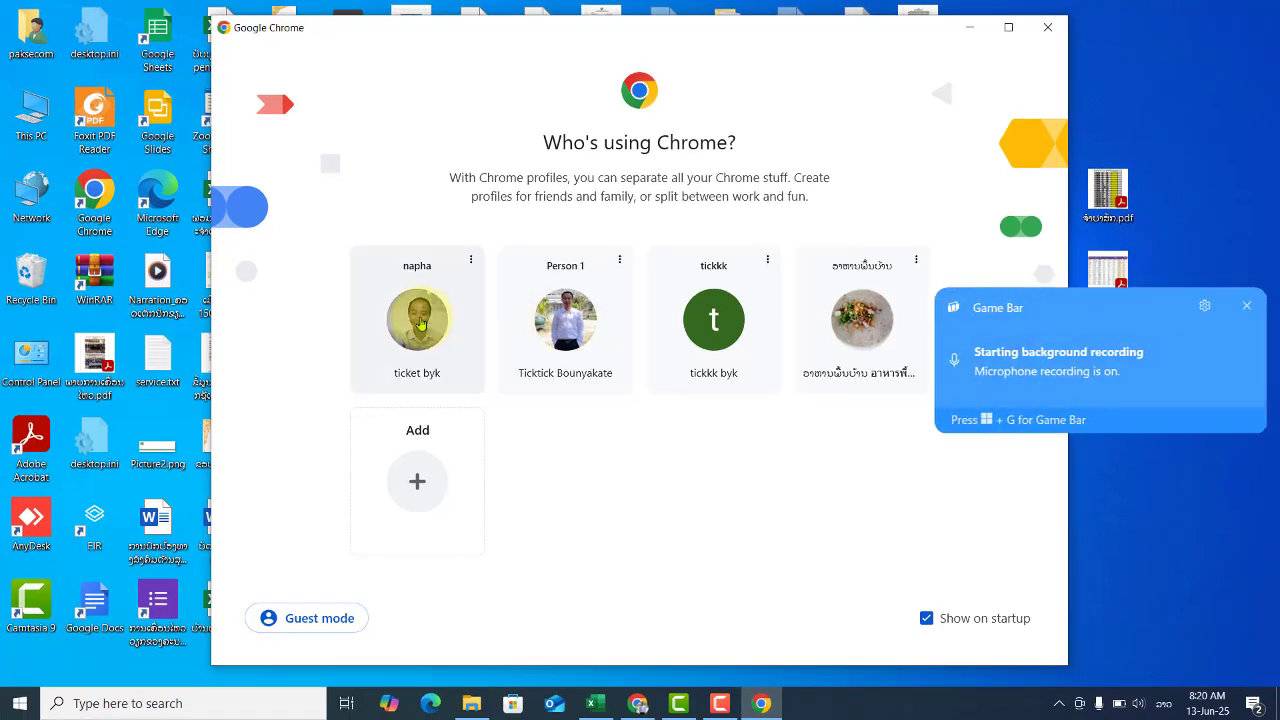
pyautogui.click(420, 324)
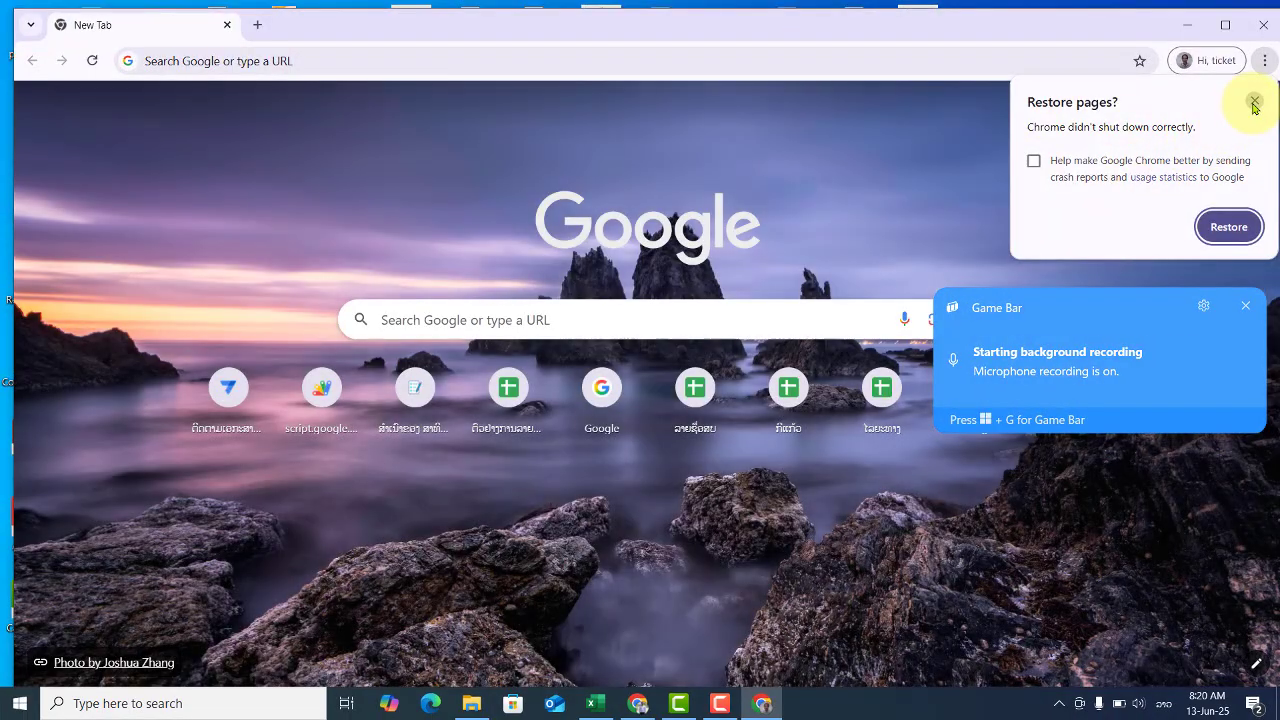
pyautogui.click(1254, 103)
pyautogui.click(1146, 226)
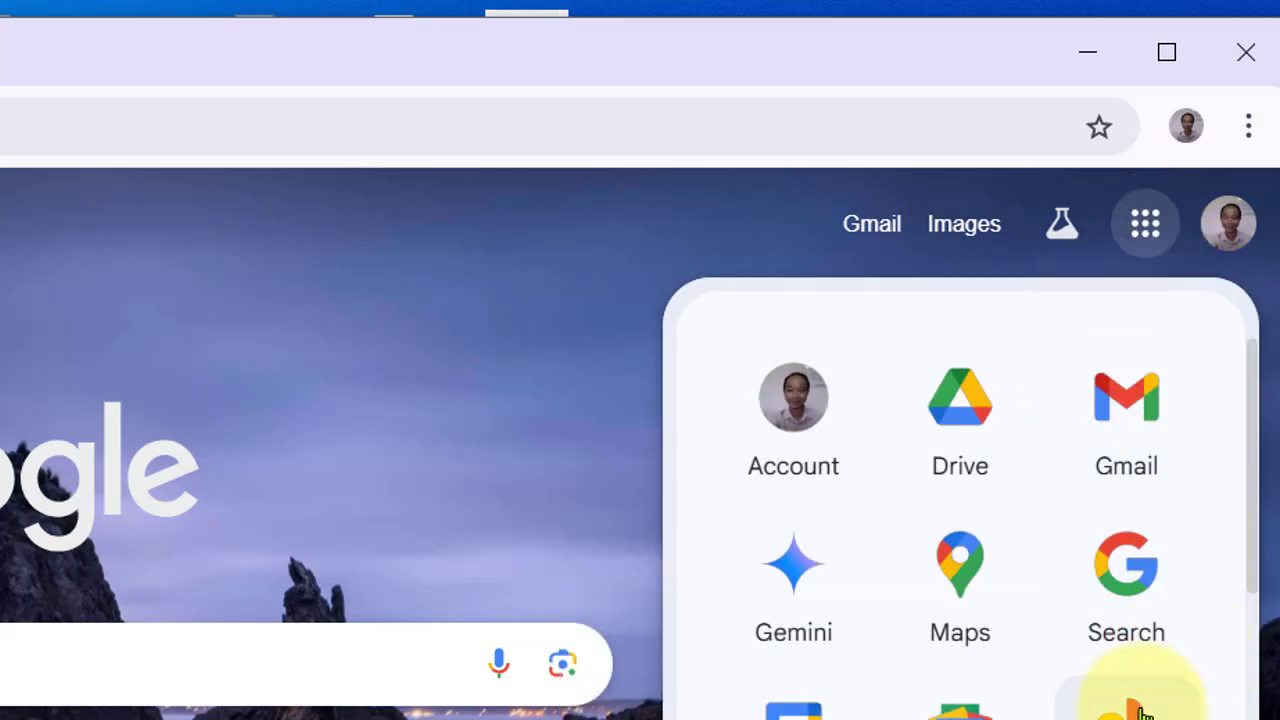
# - Scroll down the Google apps list to find Sheets
pyautogui.scroll(-2, 1140, 690)
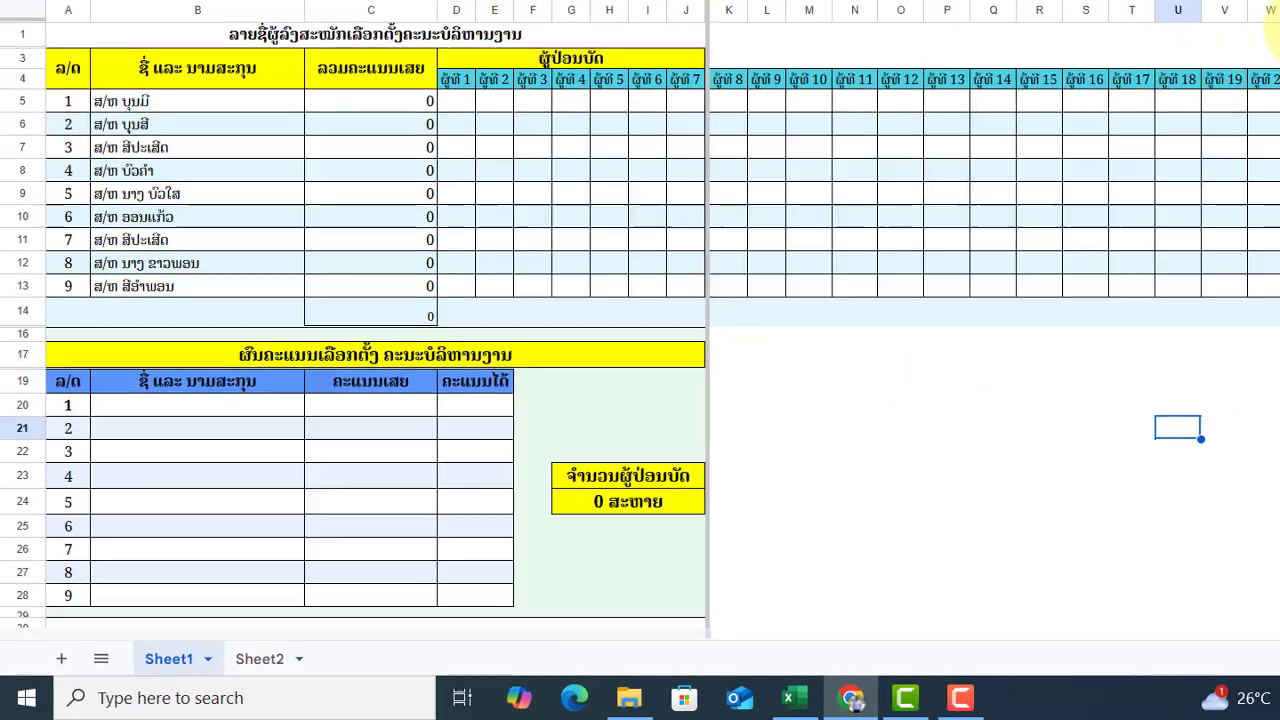
# - Clear the =sum(D14:W14) formula from C14 and select the voter grid D5:W13
pyautogui.click(918, 455)
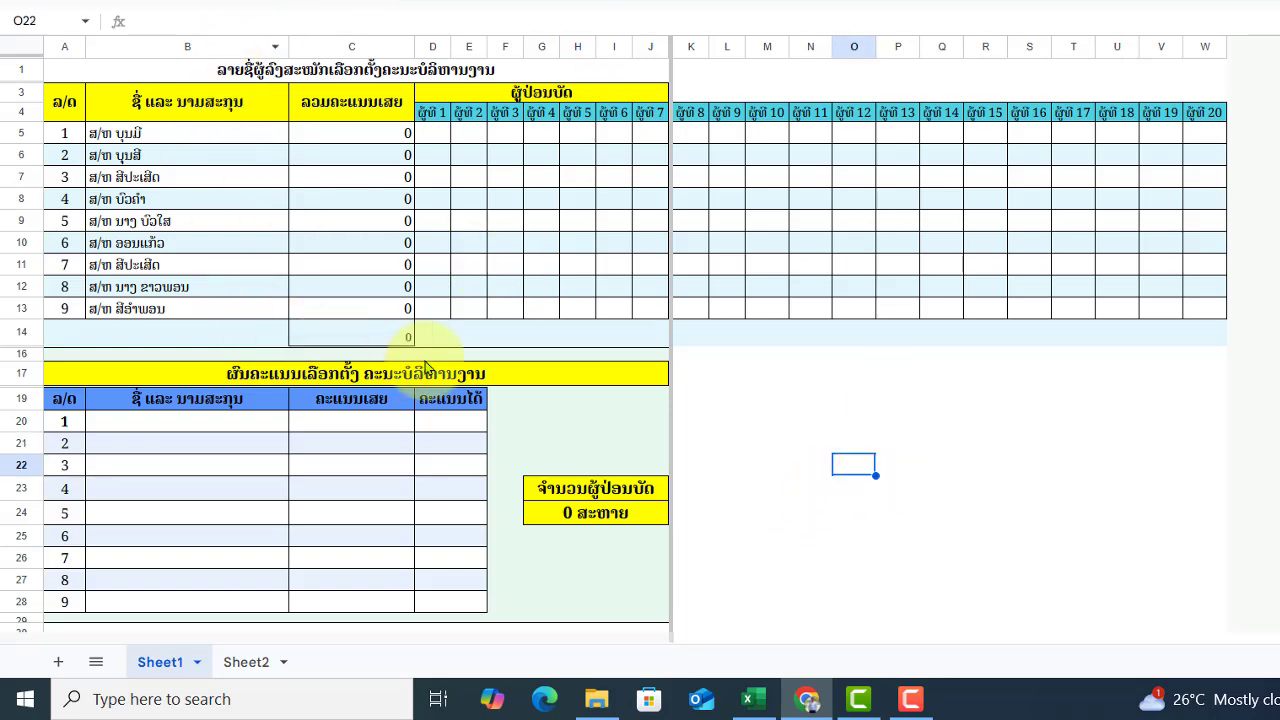
pyautogui.click(392, 336)
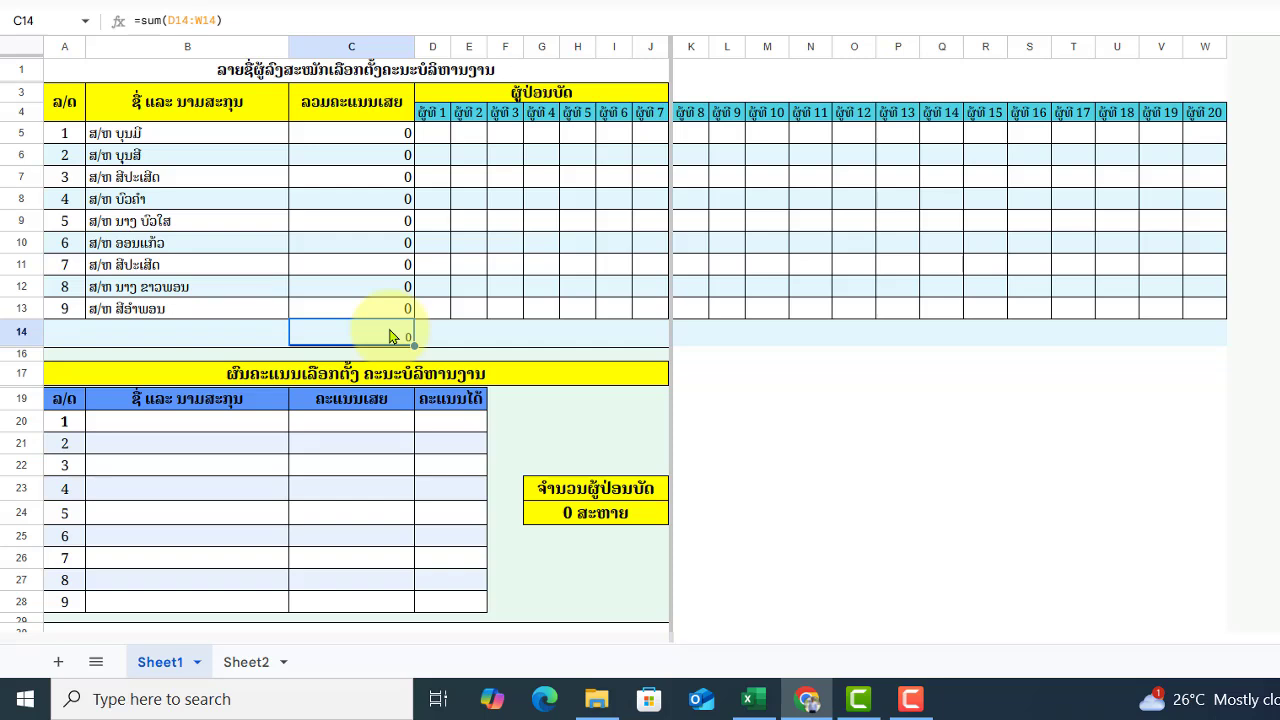
pyautogui.press('Delete')
pyautogui.click(783, 440)
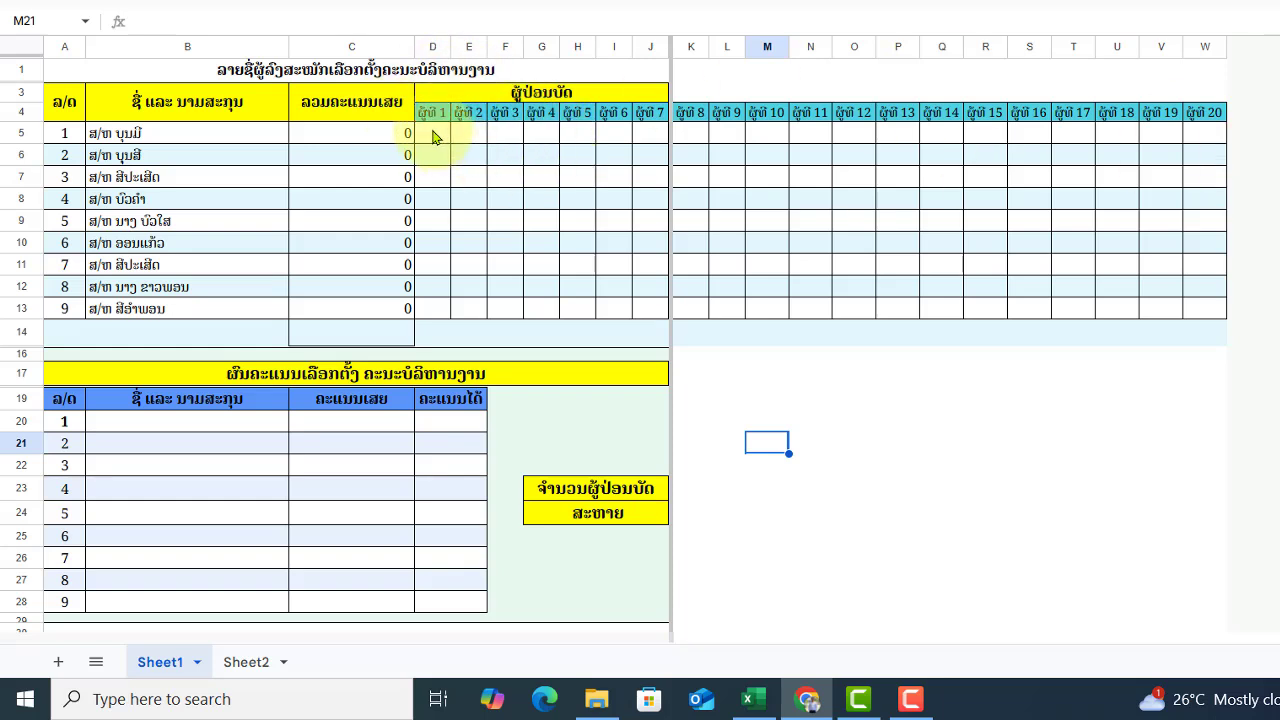
pyautogui.moveTo(433, 140); pyautogui.dragTo(1208, 323)
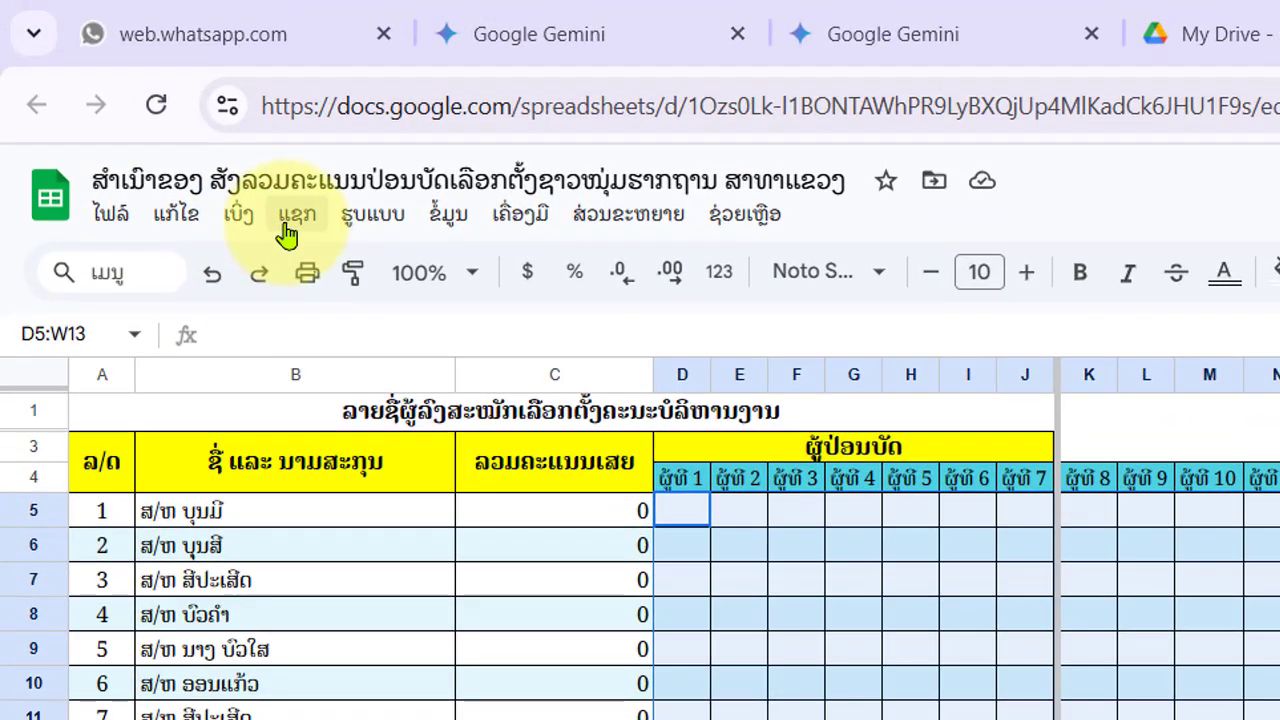
# - Insert checkboxes into every cell of the voter grid D5:W13
pyautogui.click(290, 226)
pyautogui.moveTo(372, 214)
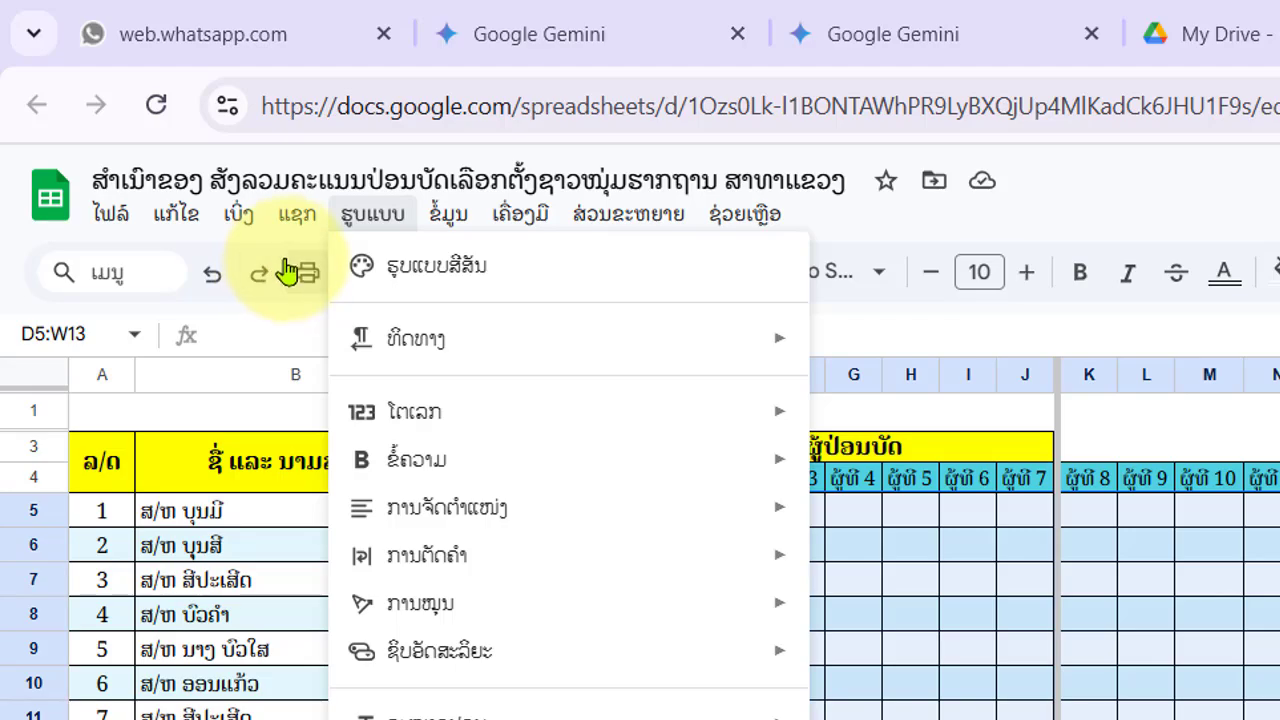
pyautogui.moveTo(297, 214)
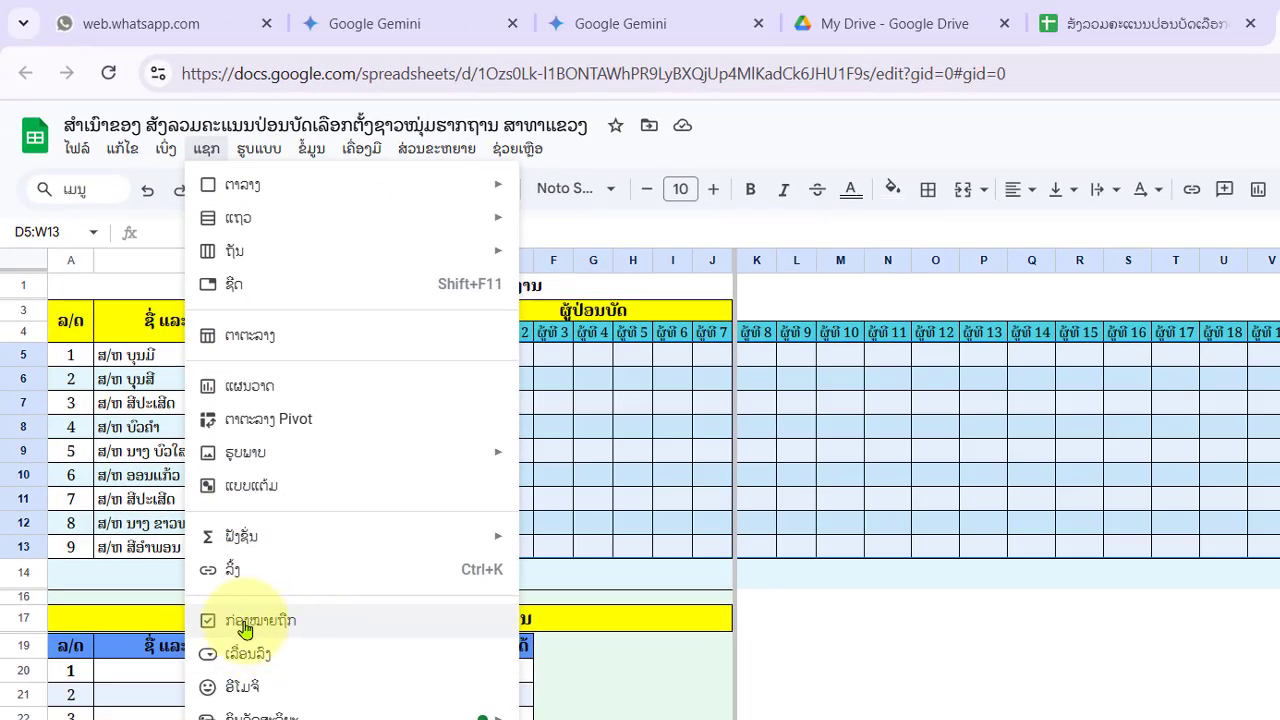
pyautogui.click(313, 630)
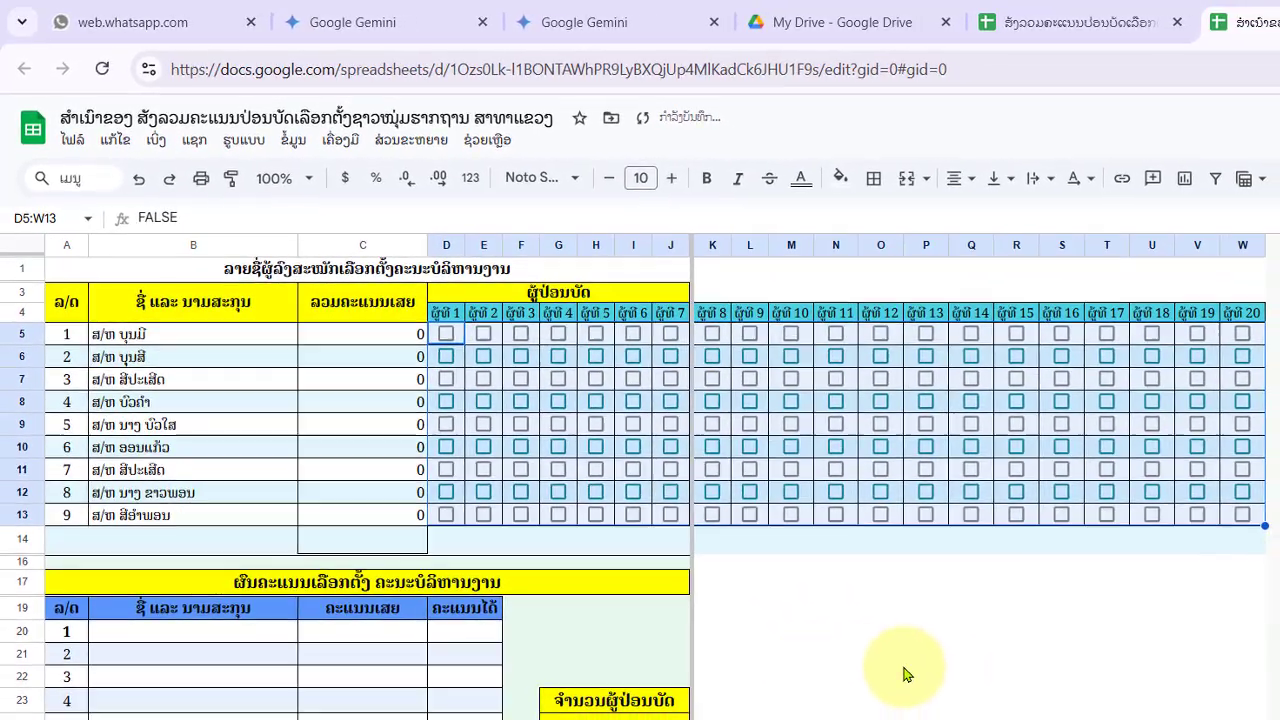
pyautogui.click(933, 715)
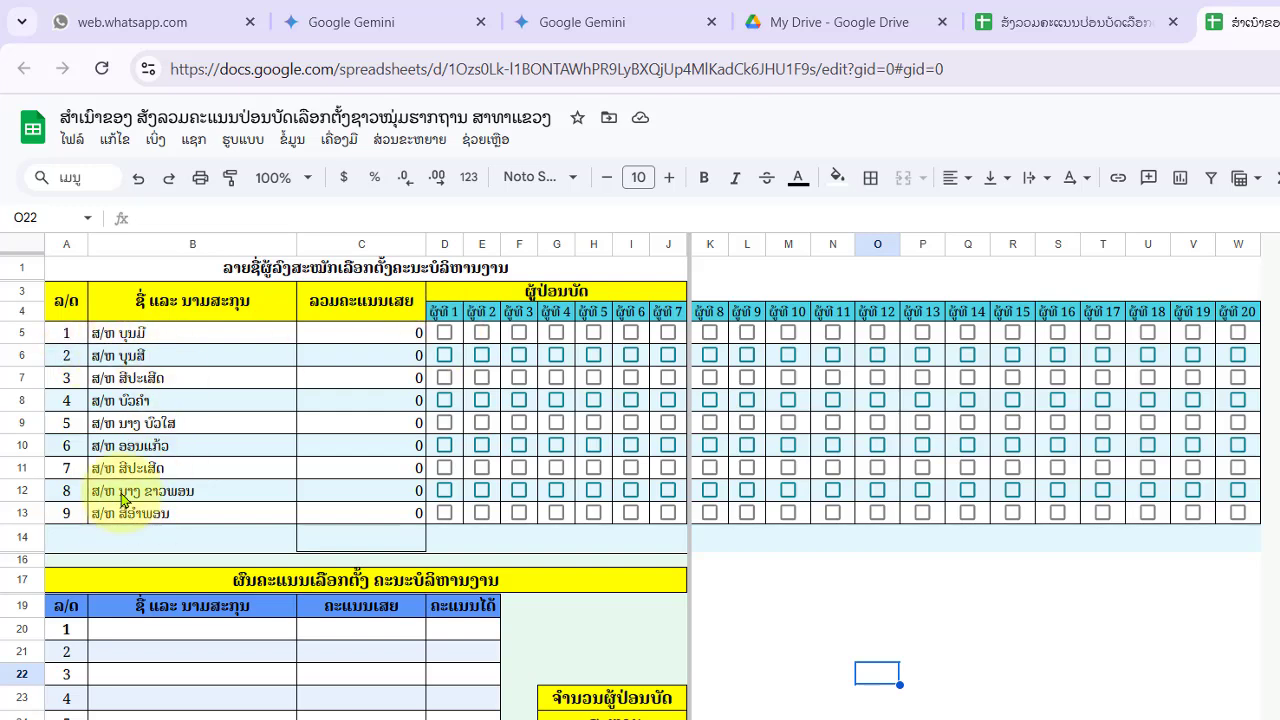
# - Toggle the D5 checkbox repeatedly to test the first candidate's vote total
pyautogui.click(444, 333)
pyautogui.click(444, 333)
pyautogui.click(444, 333)
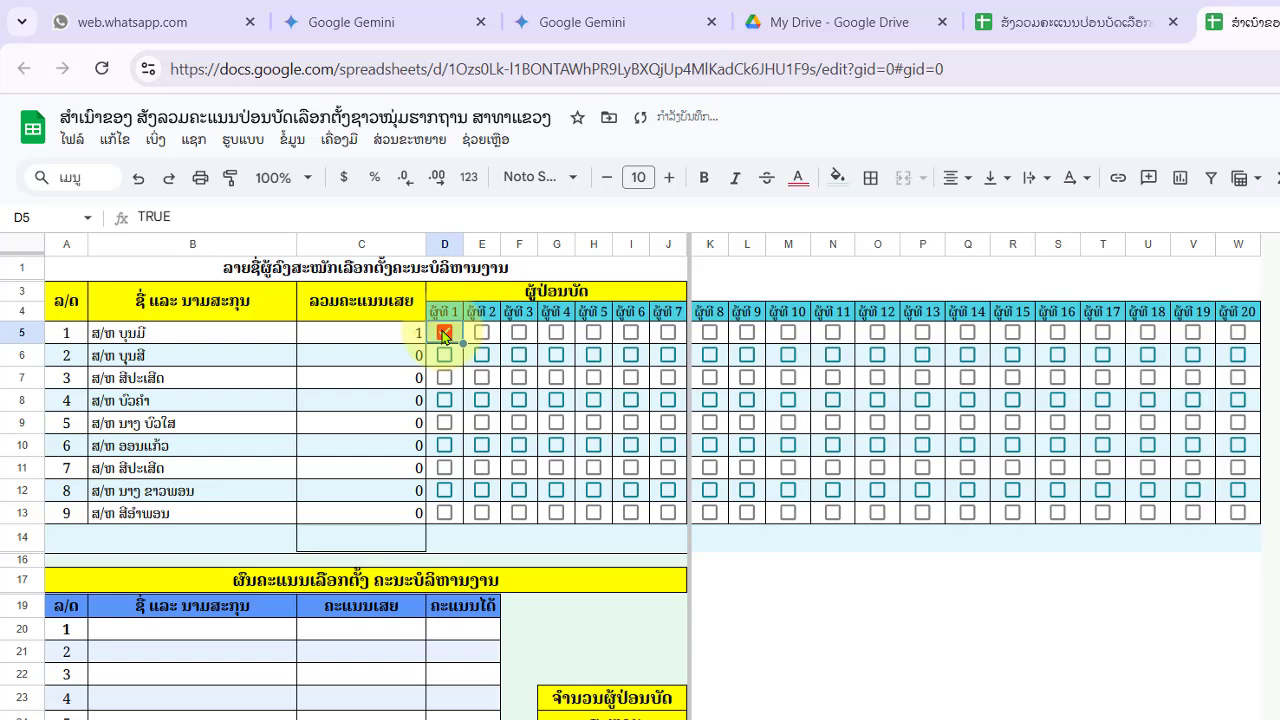
pyautogui.click(444, 333)
pyautogui.click(444, 333)
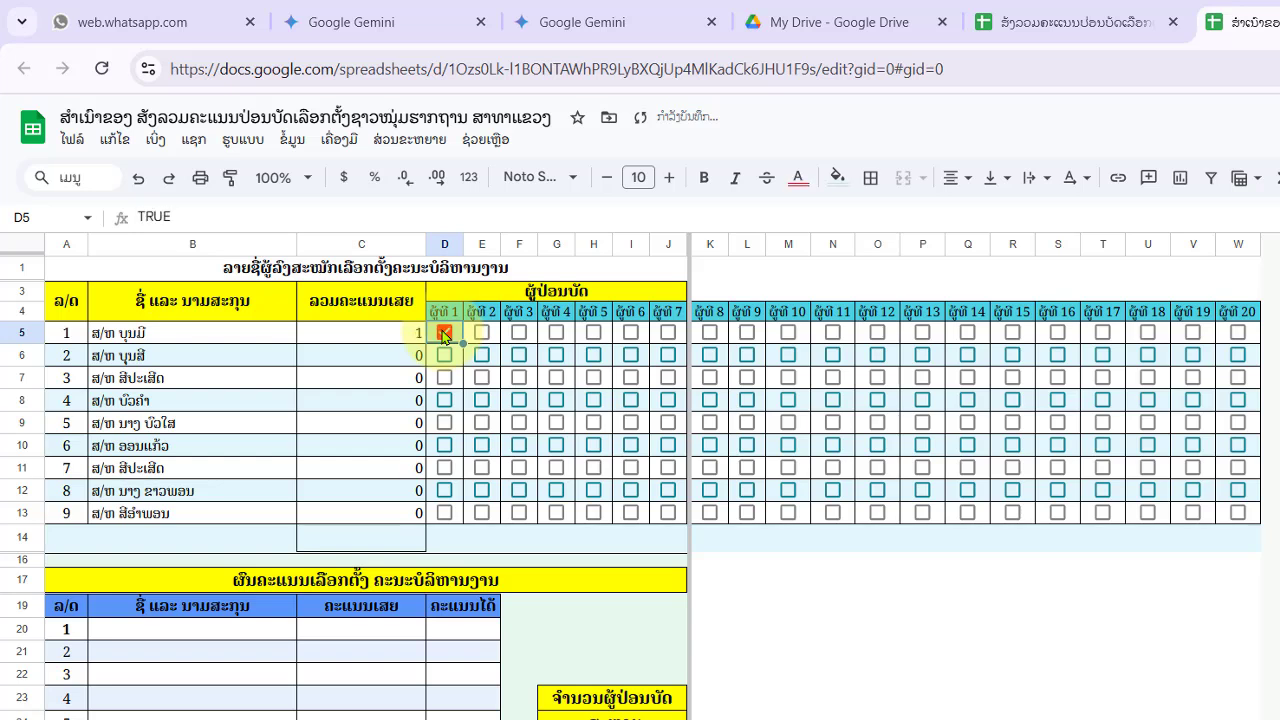
# - Check C5's COUNTIF formula, leave D5 unticked, and delete the totals in C5:C13
pyautogui.click(392, 335)
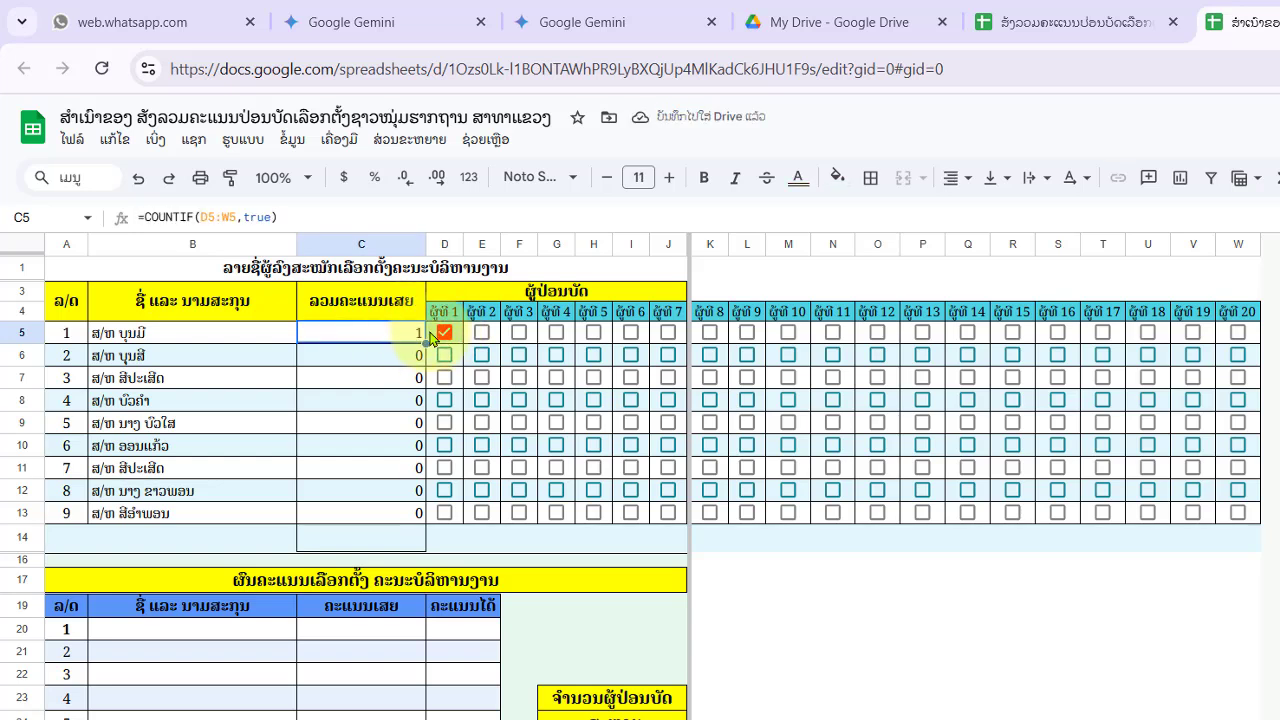
pyautogui.click(444, 333)
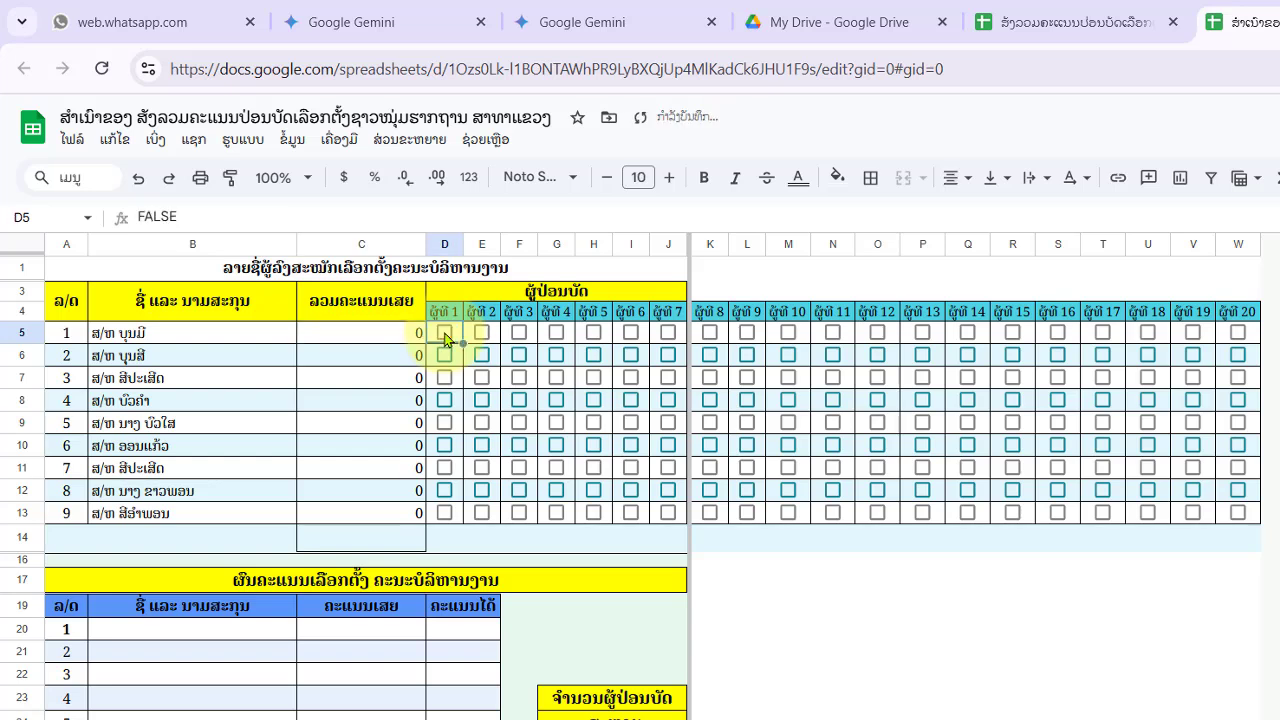
pyautogui.click(444, 333)
pyautogui.click(444, 333)
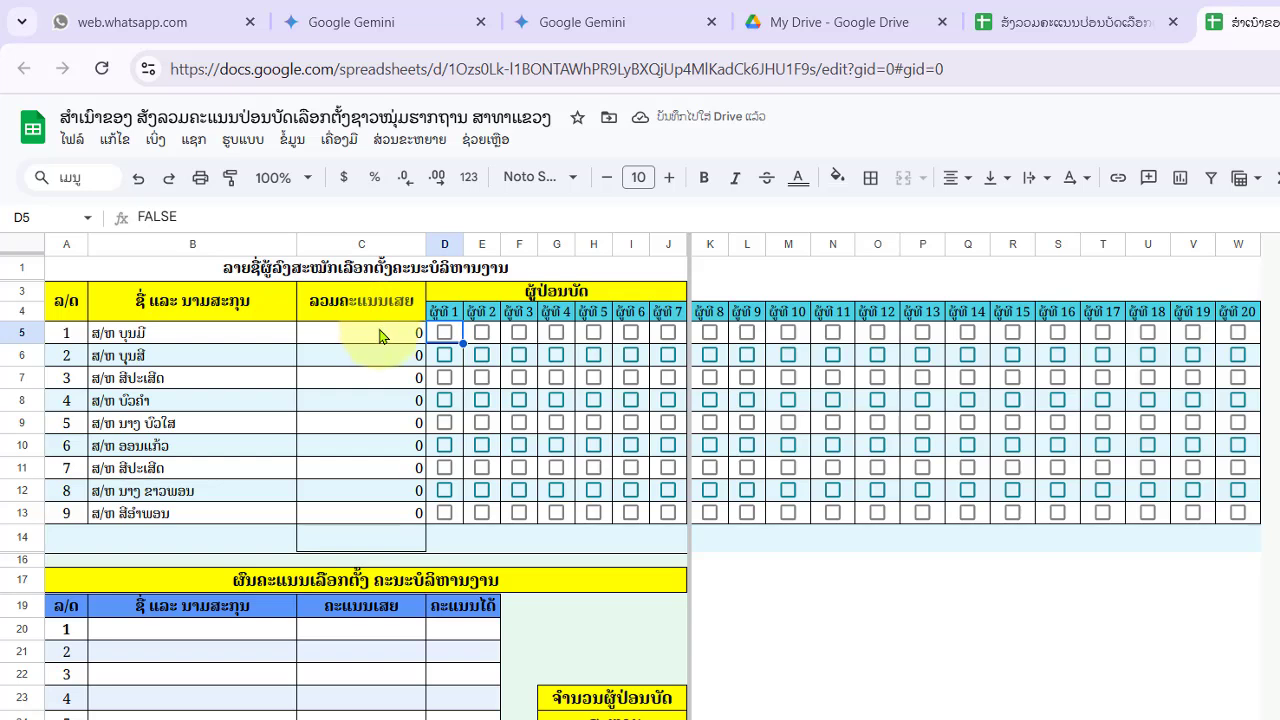
pyautogui.moveTo(383, 338); pyautogui.dragTo(371, 523)
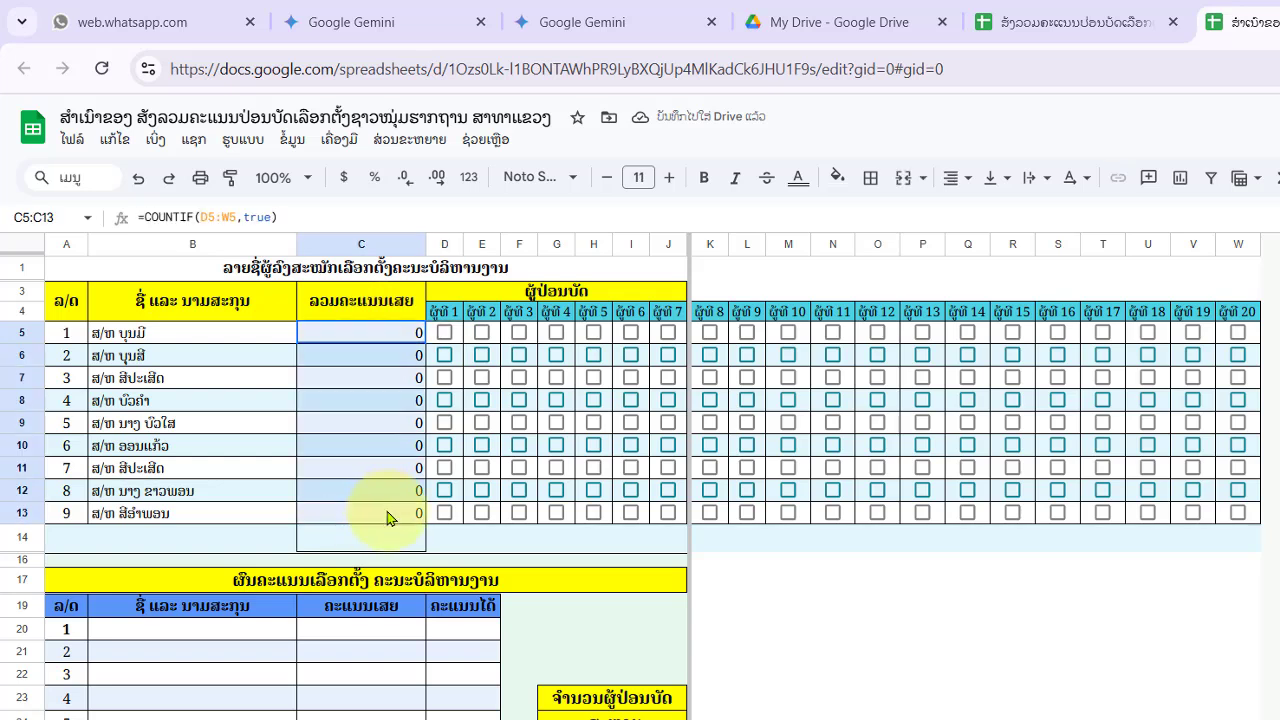
pyautogui.press('Delete')
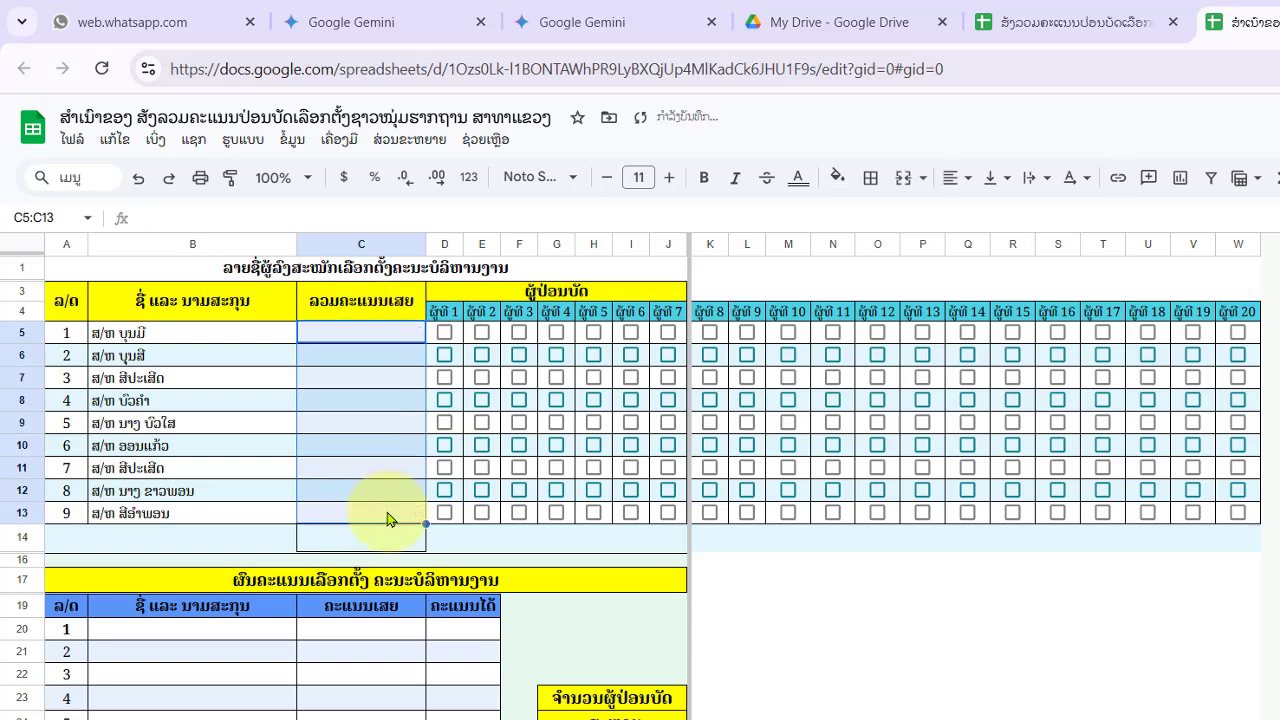
# - Enter =COUNTIF(D5:D13,true) in D14 to count voter 1's ticked boxes
pyautogui.click(1079, 645)
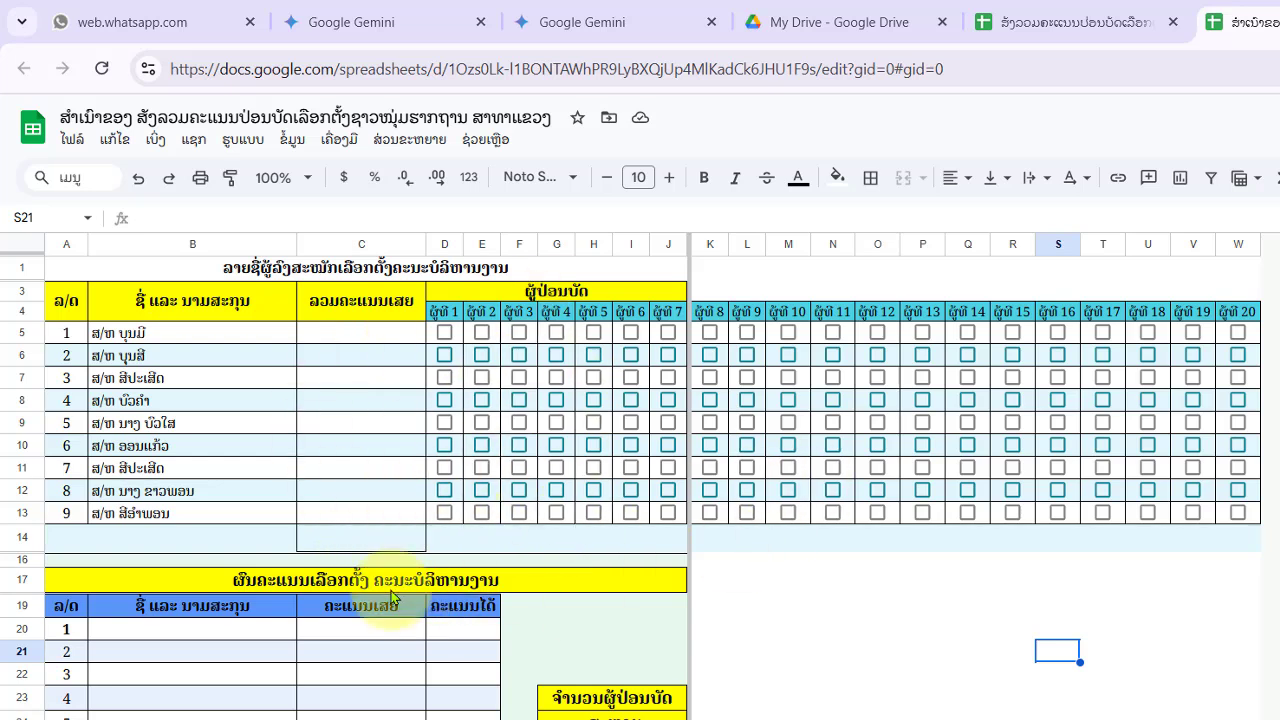
pyautogui.click(369, 542)
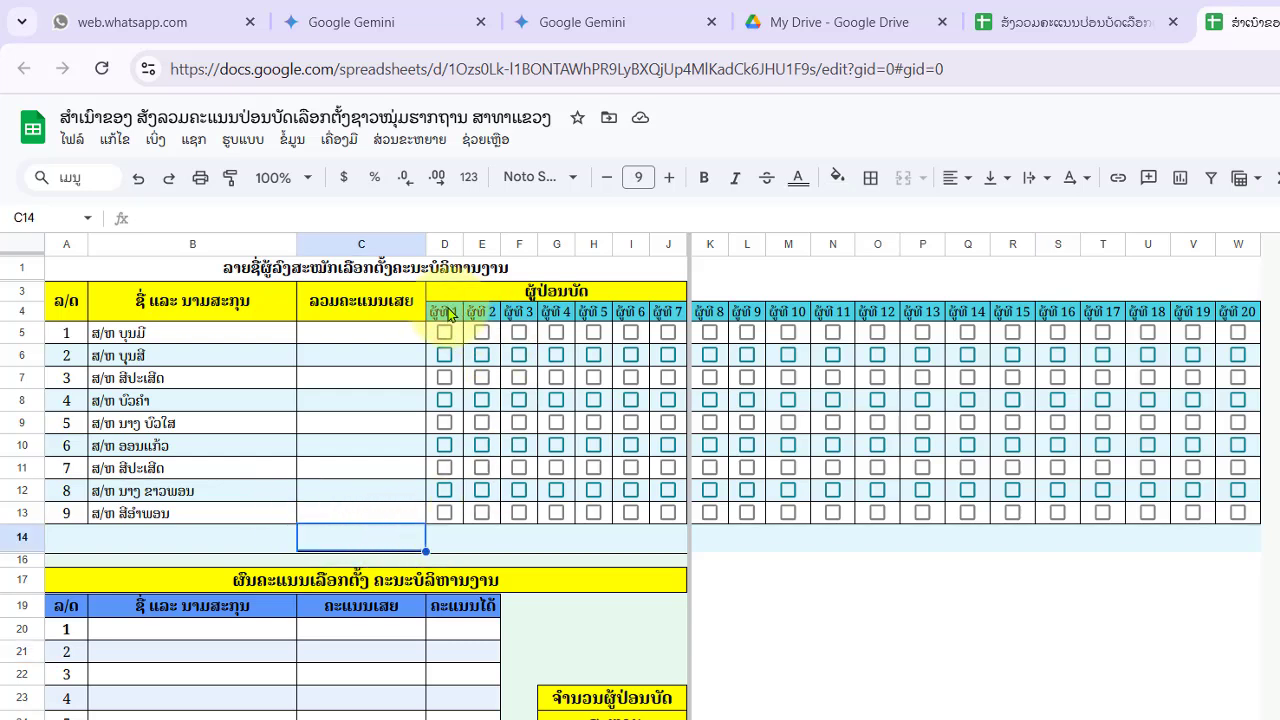
pyautogui.click(442, 540)
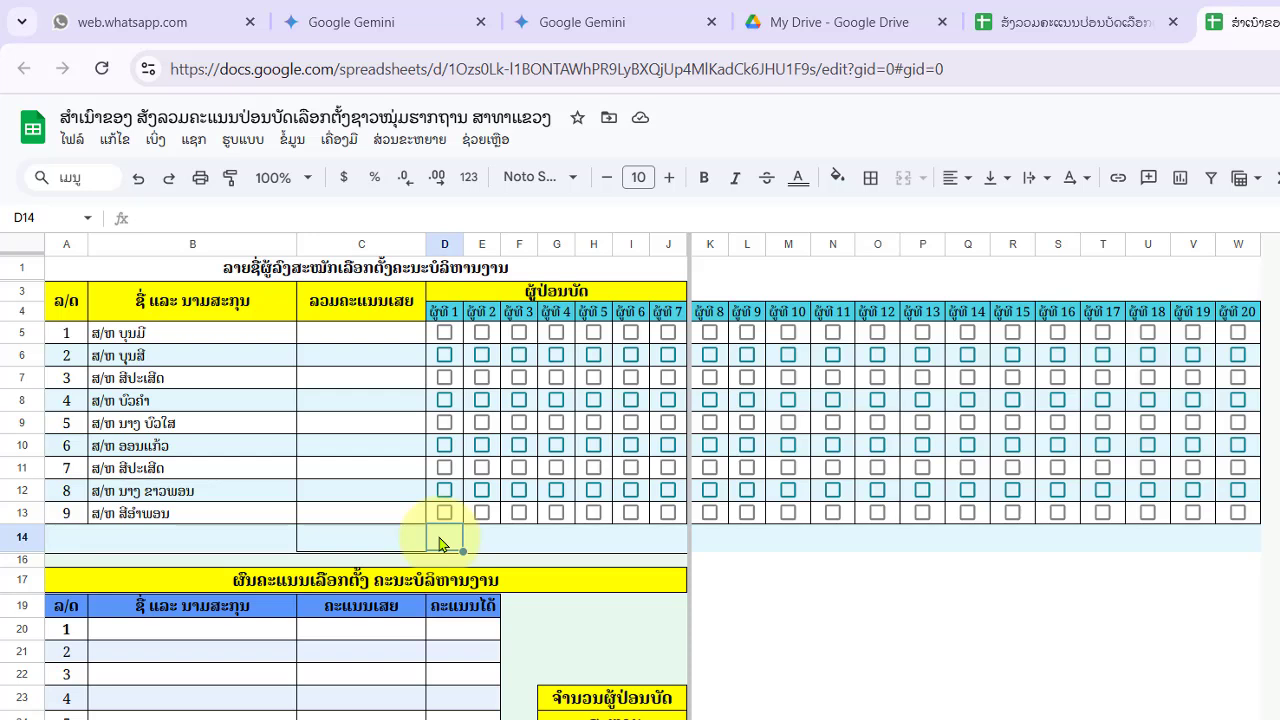
pyautogui.doubleClick(443, 537)
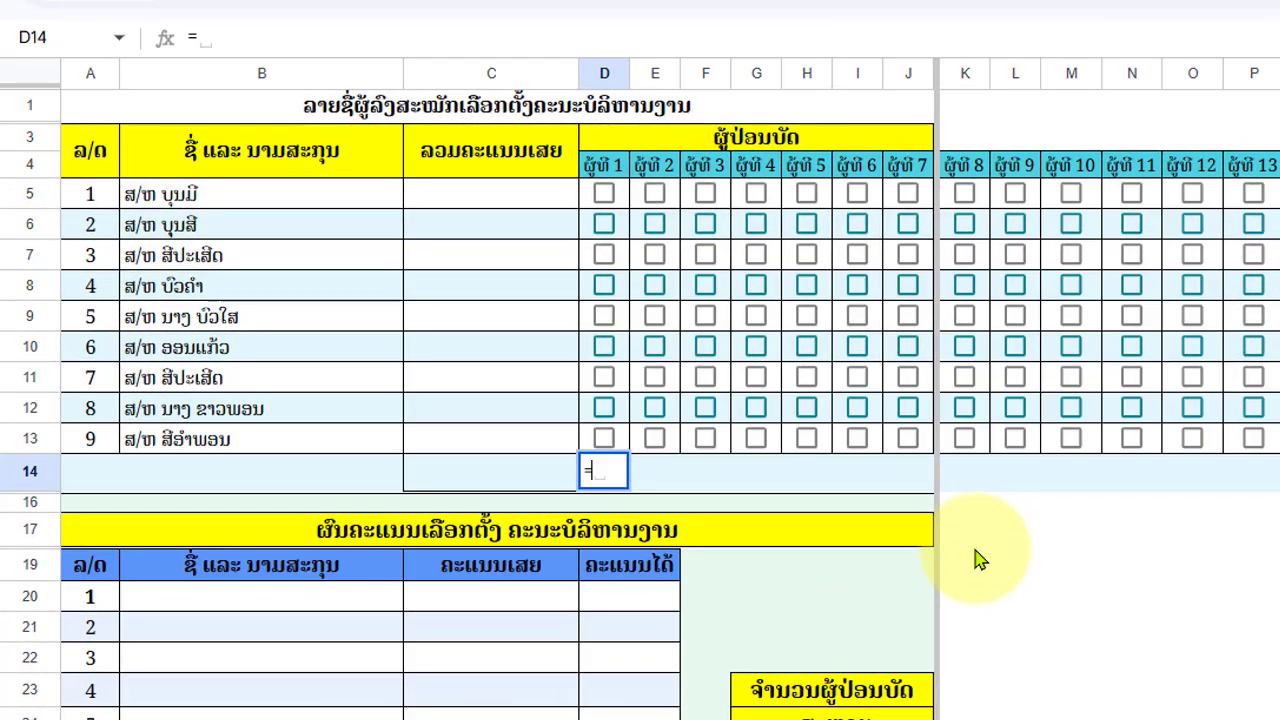
pyautogui.write('=coun')
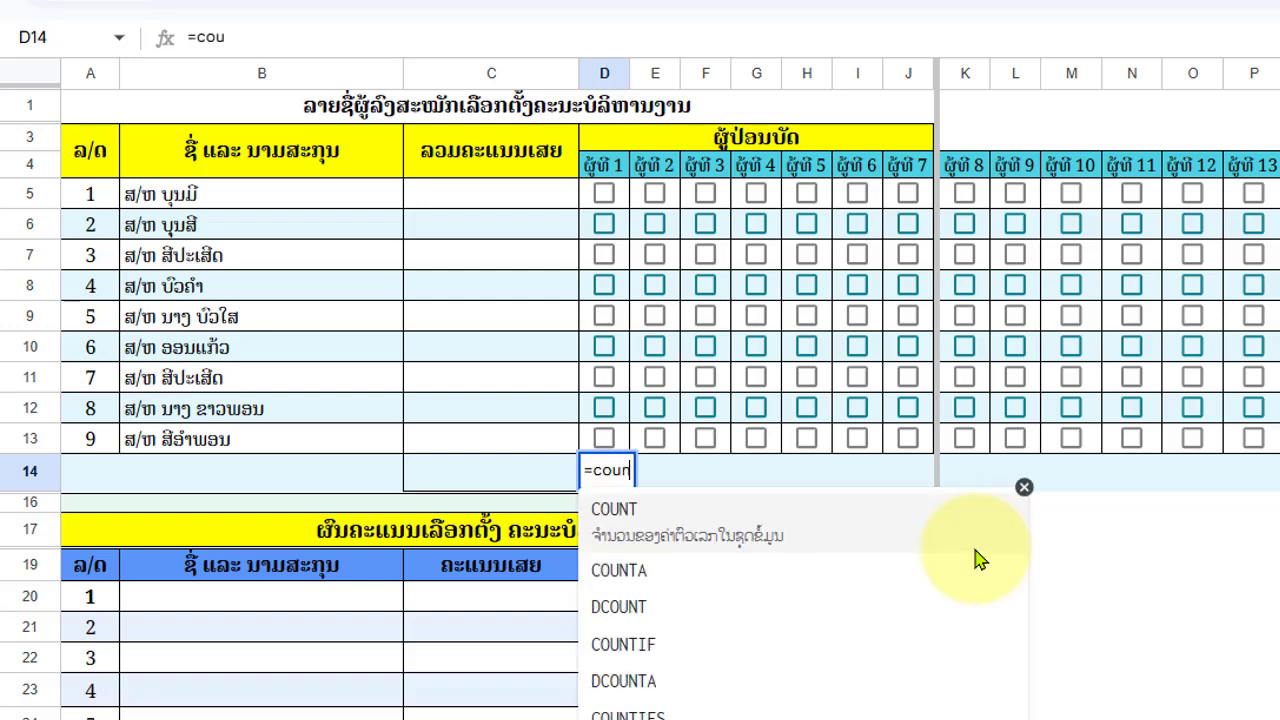
pyautogui.write('ti')
pyautogui.click(716, 546)
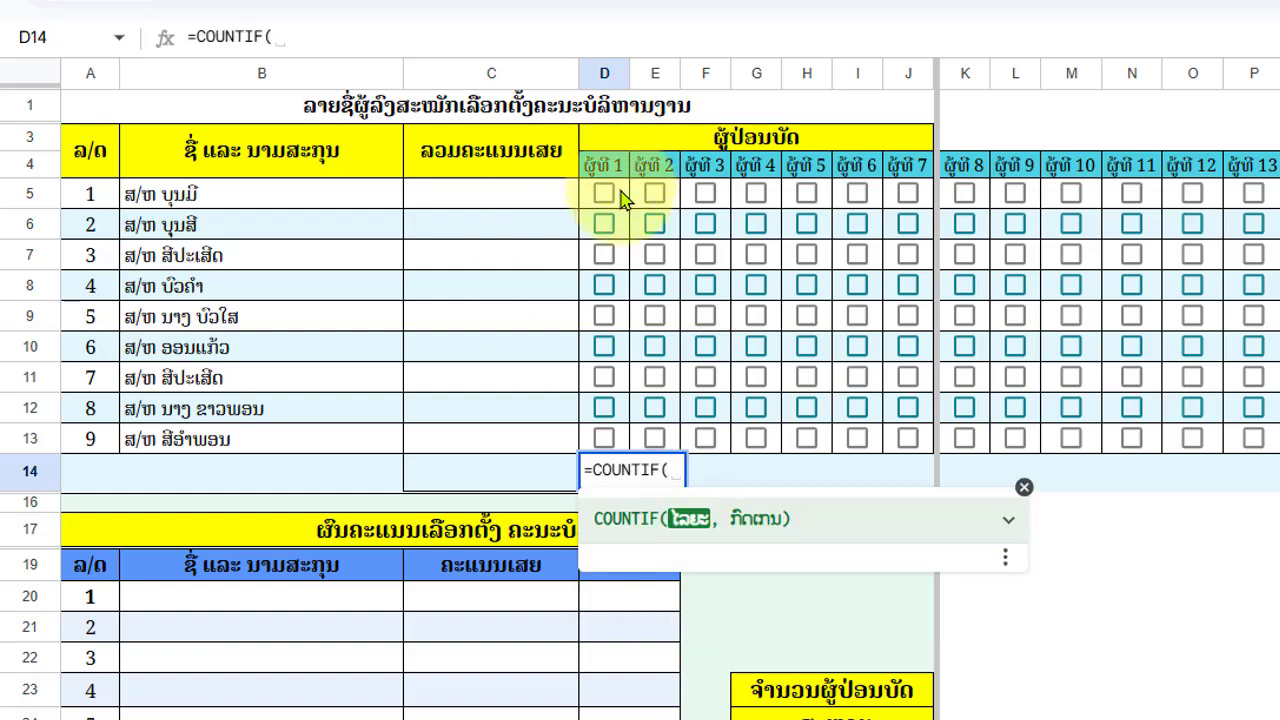
pyautogui.moveTo(620, 197); pyautogui.dragTo(614, 450)
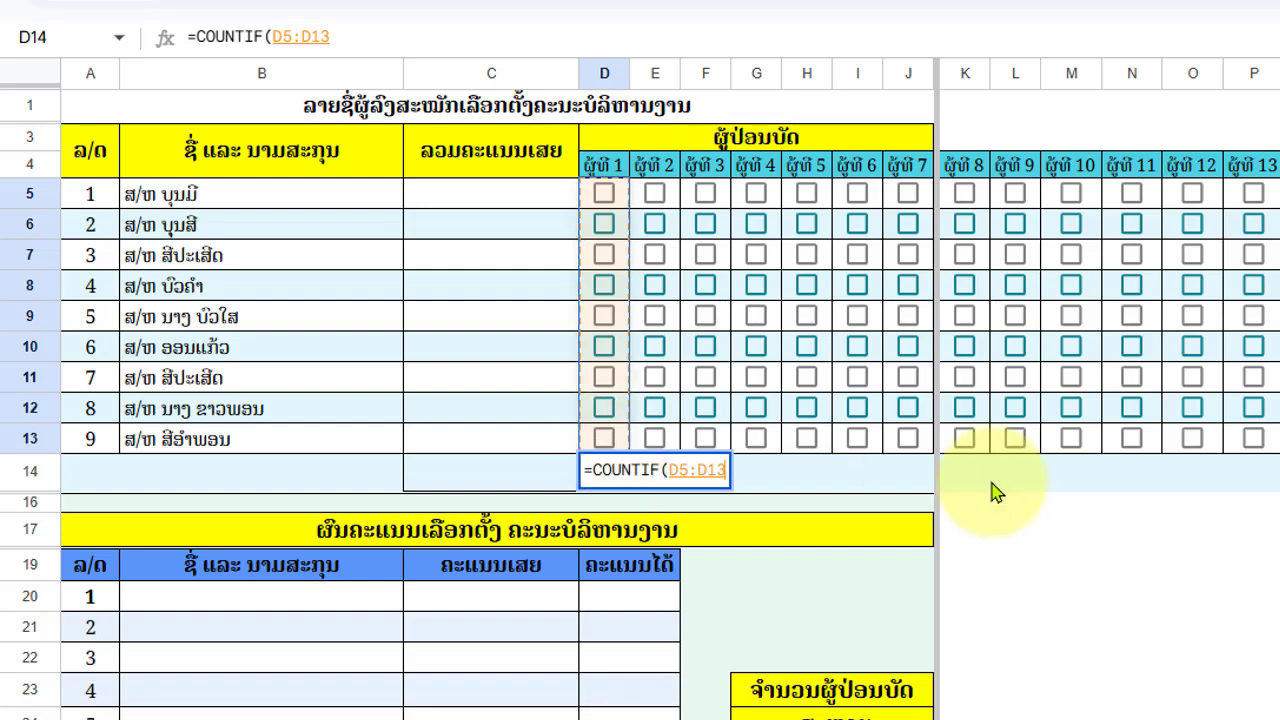
pyautogui.write(',')
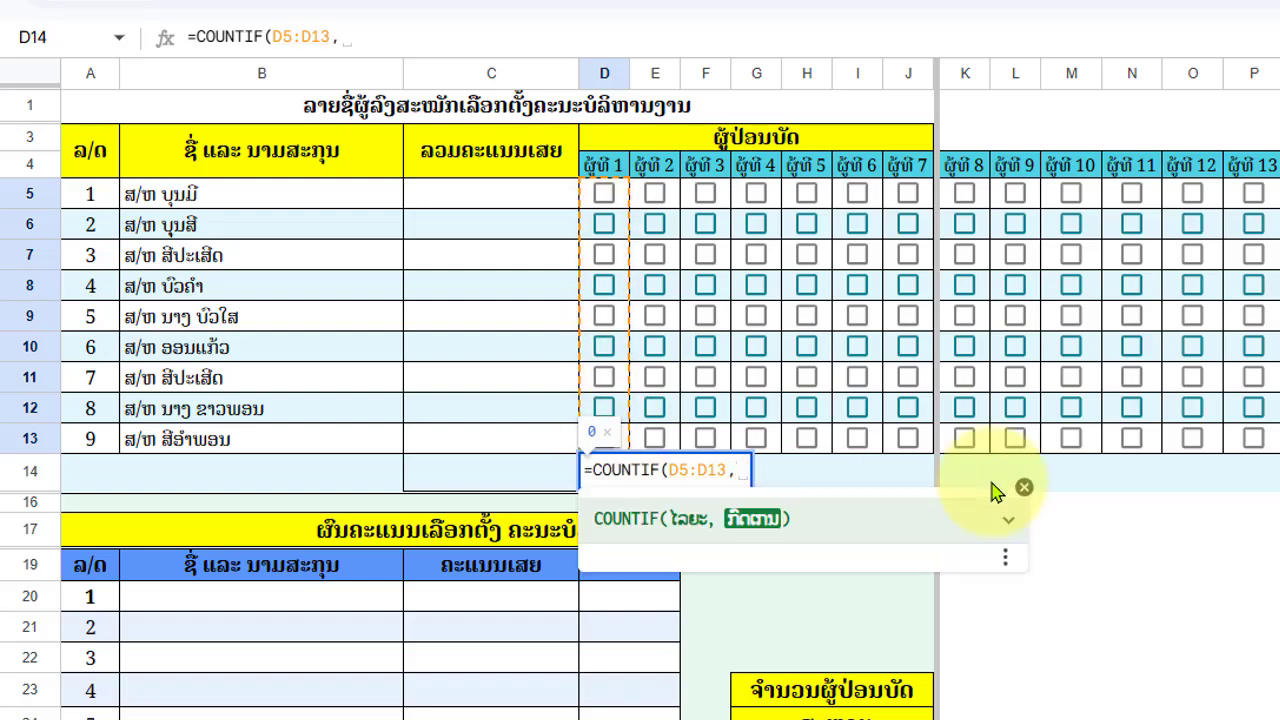
pyautogui.write('t')
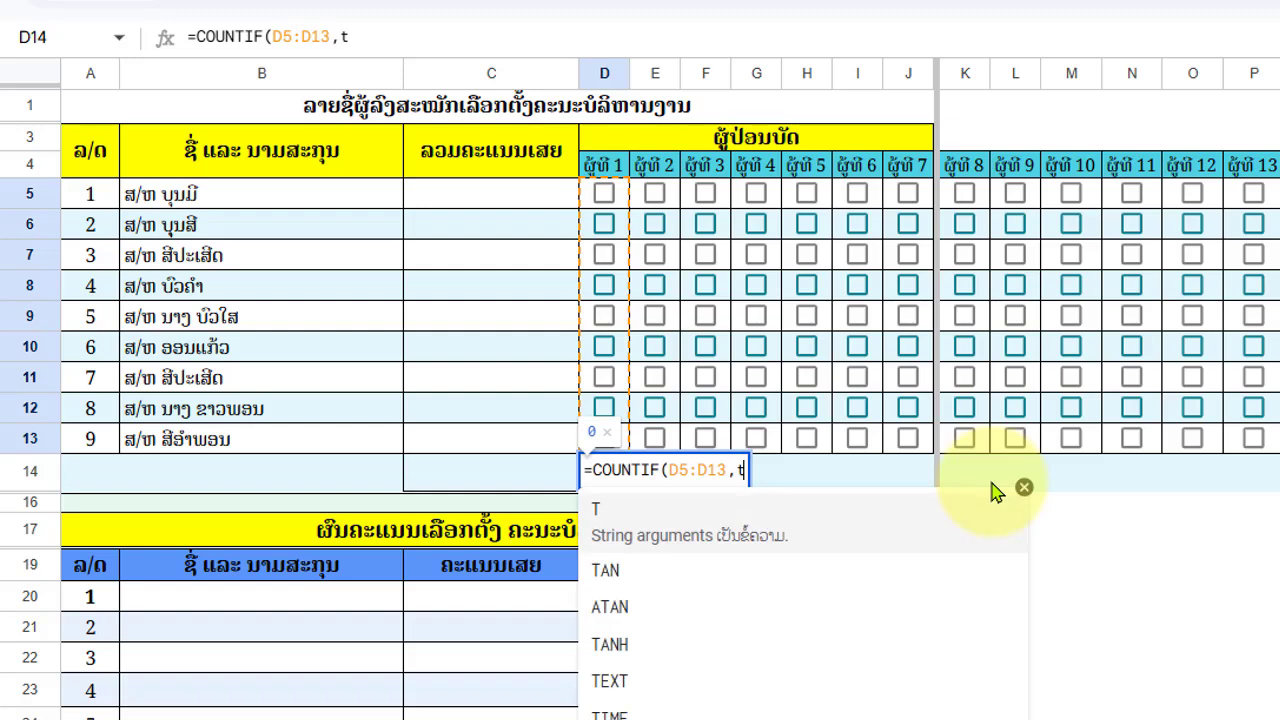
pyautogui.write('rue')
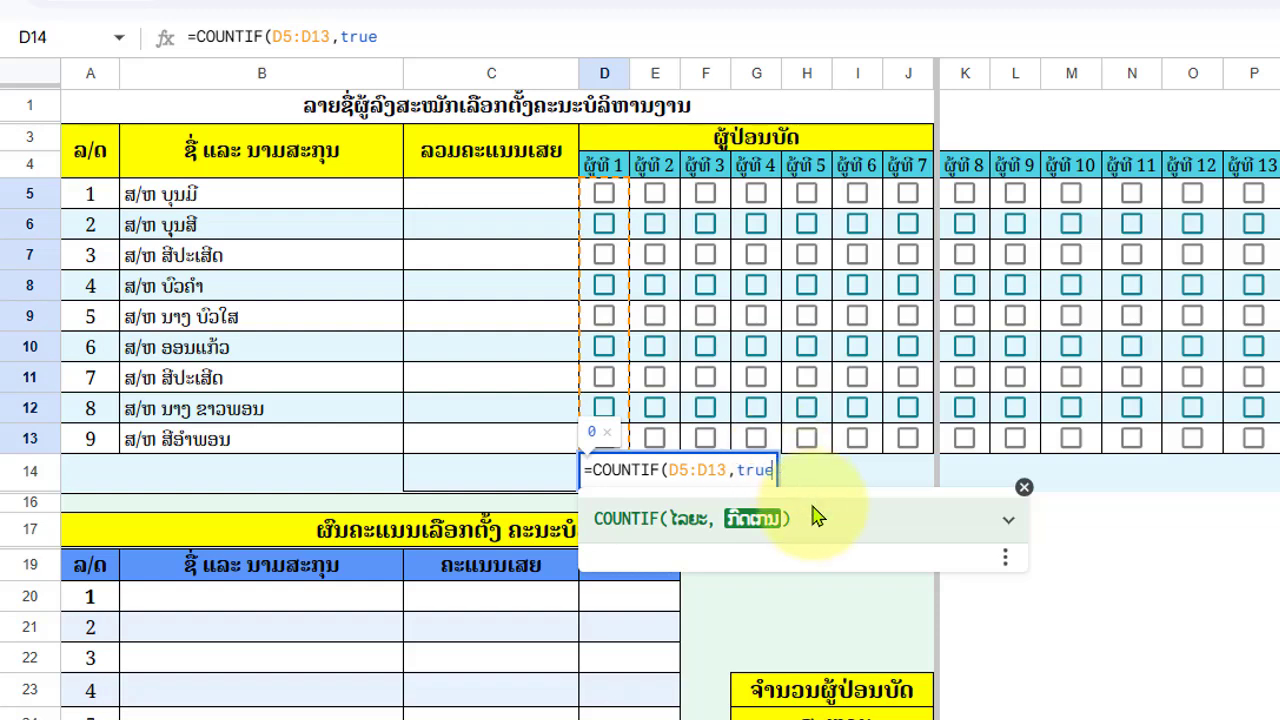
pyautogui.write(')')
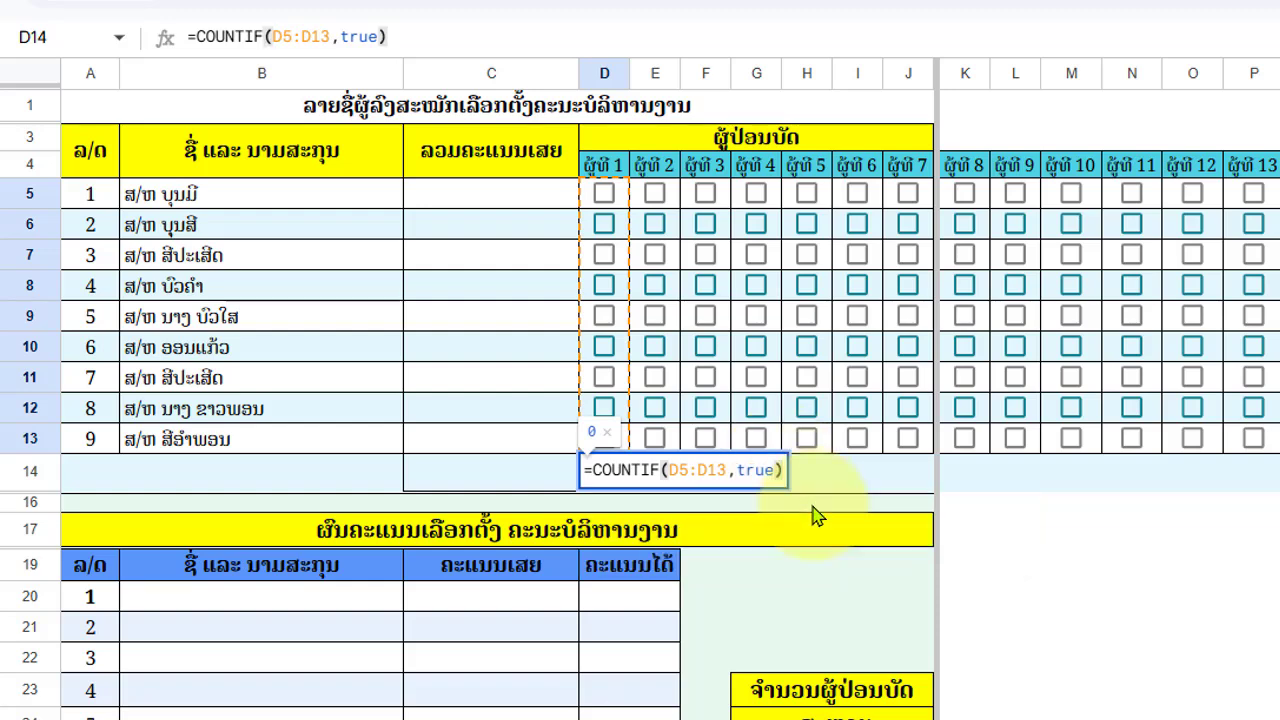
pyautogui.press('Return')
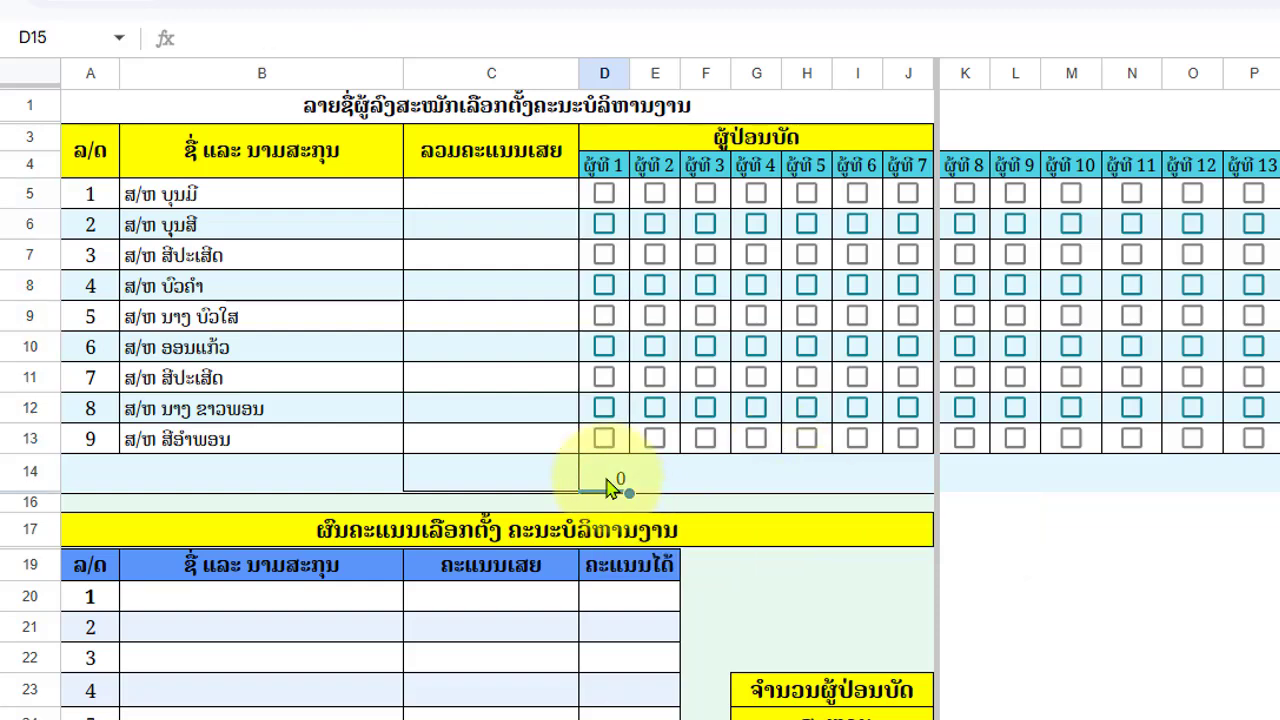
# - Tick voter 1's first three candidate boxes, untick them all, and select D14
pyautogui.click(604, 195)
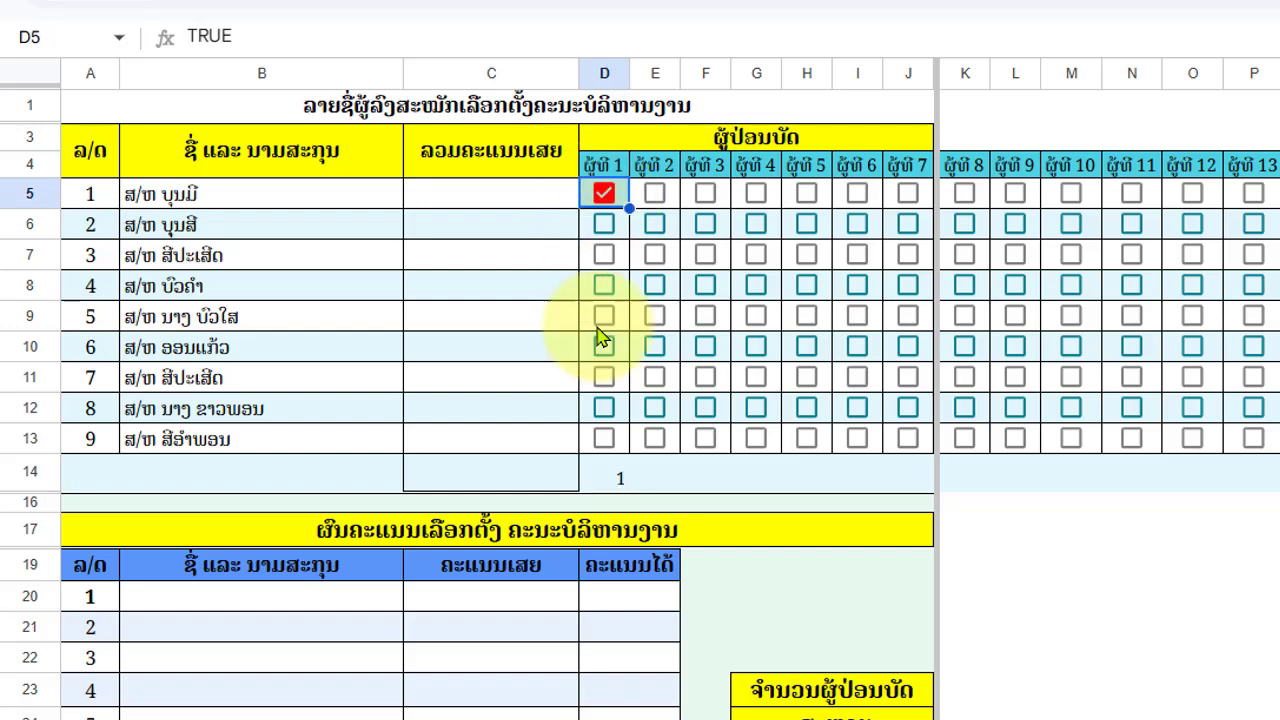
pyautogui.click(604, 226)
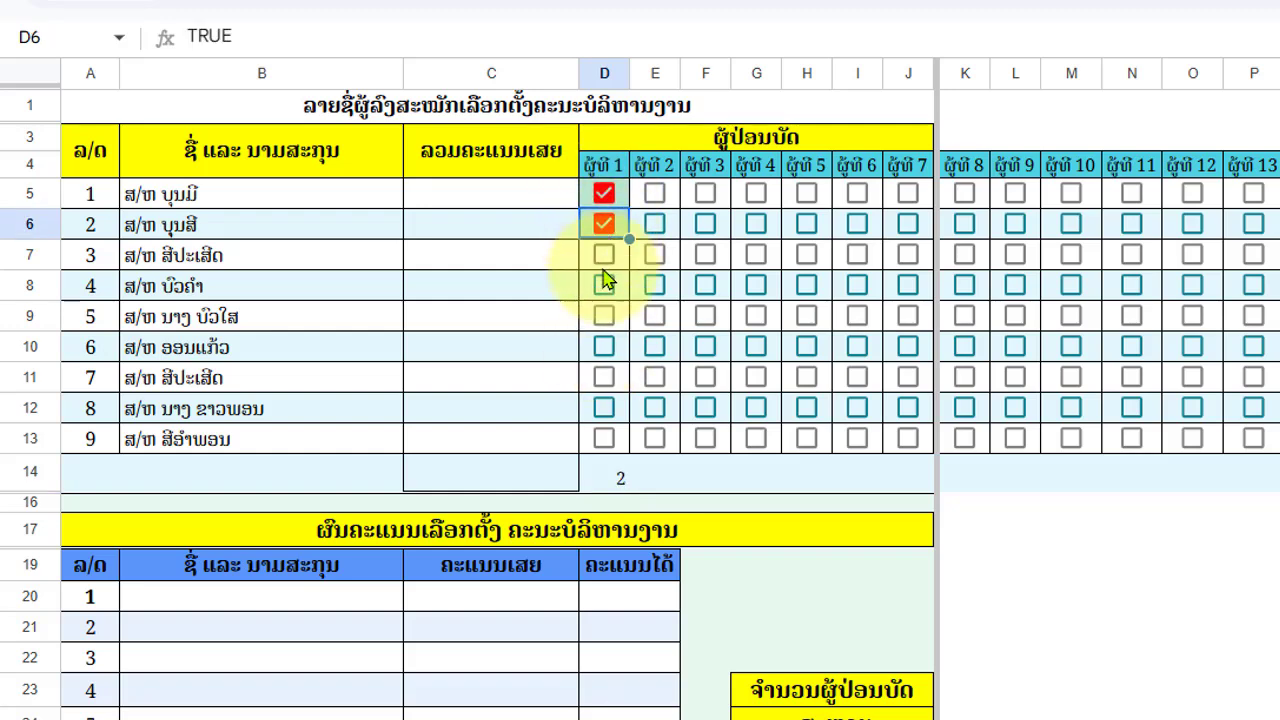
pyautogui.click(603, 255)
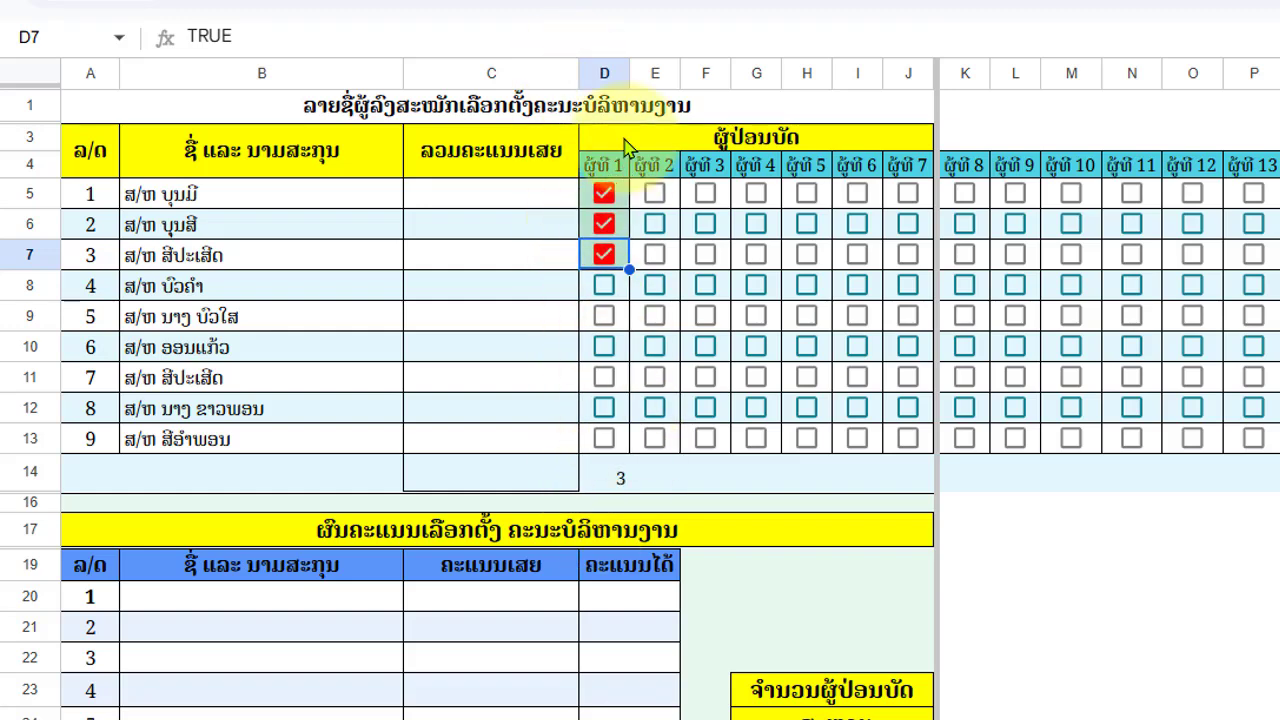
pyautogui.click(606, 196)
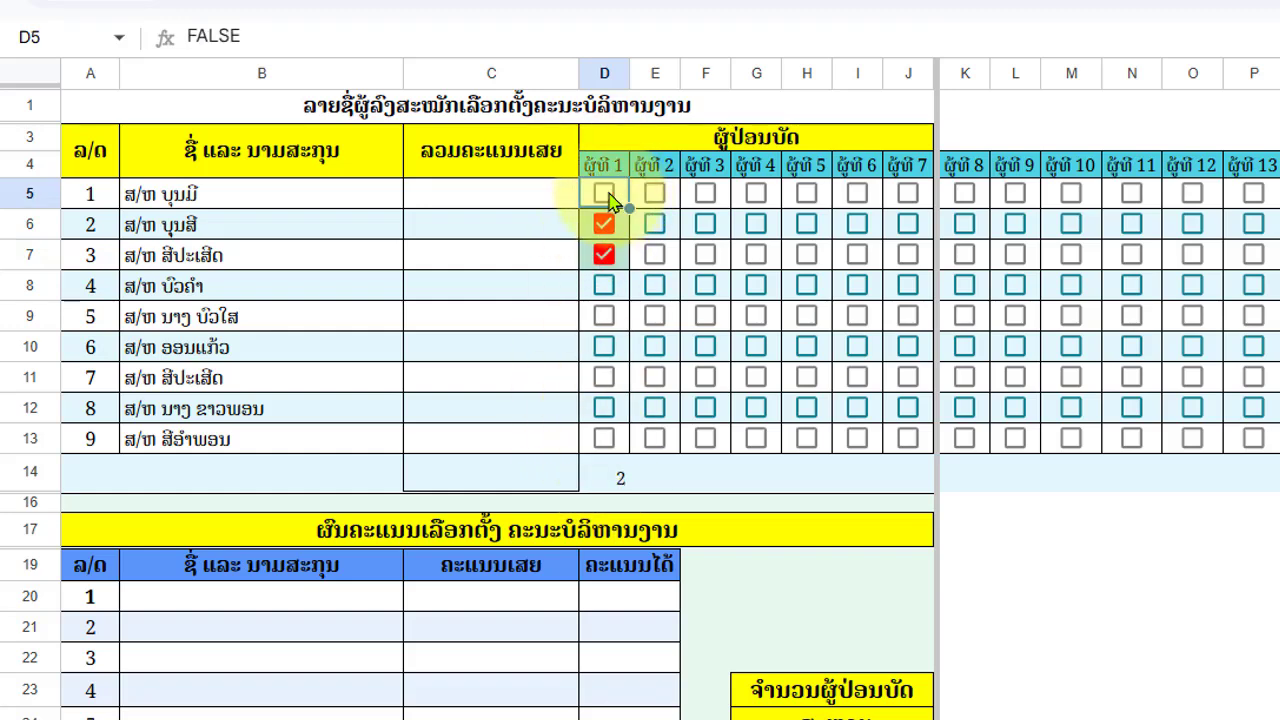
pyautogui.click(604, 224)
pyautogui.click(604, 256)
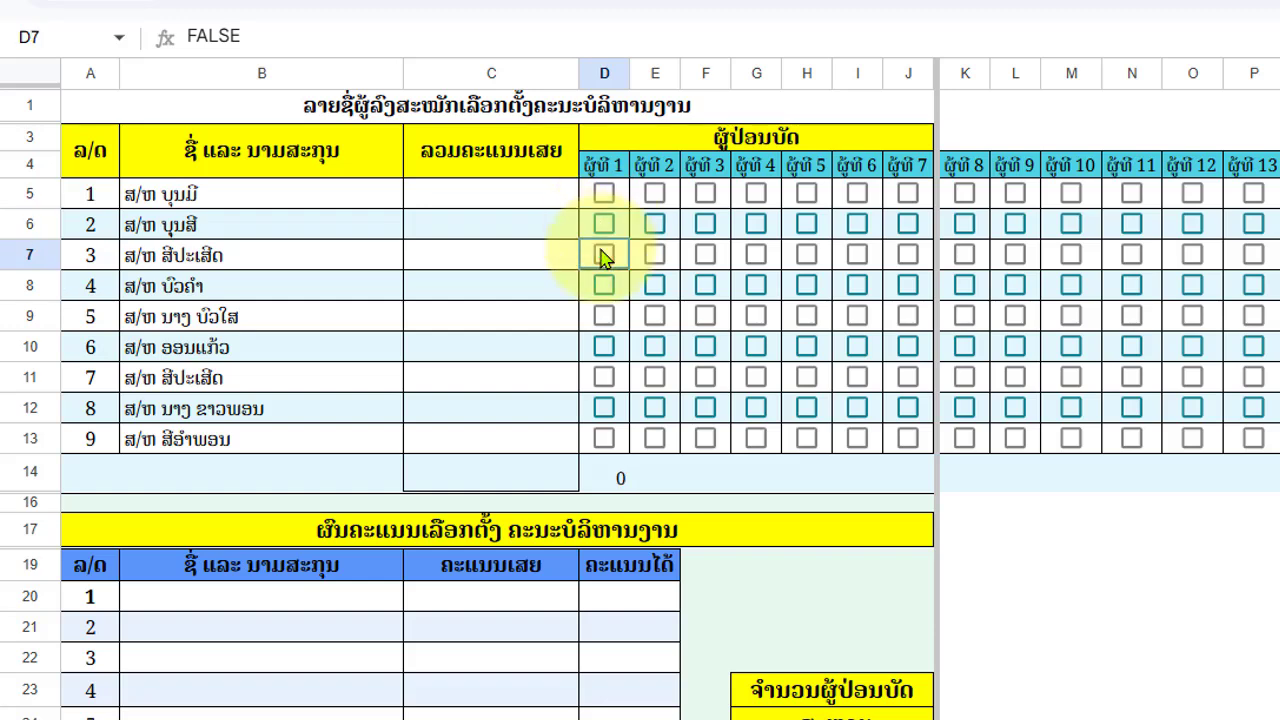
pyautogui.click(598, 480)
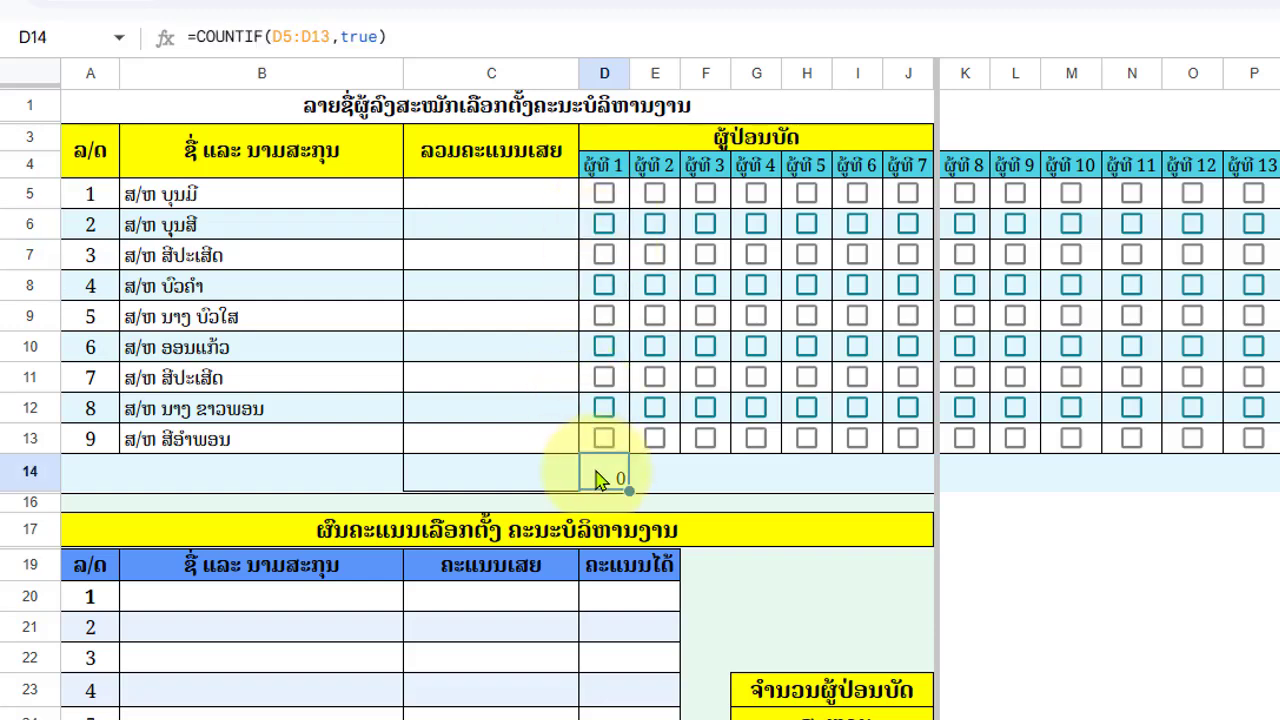
# - Change D14 to =if(COUNTIF(D5:D13,true)>0,1,"") so it shows 1 or blank
pyautogui.doubleClick(598, 480)
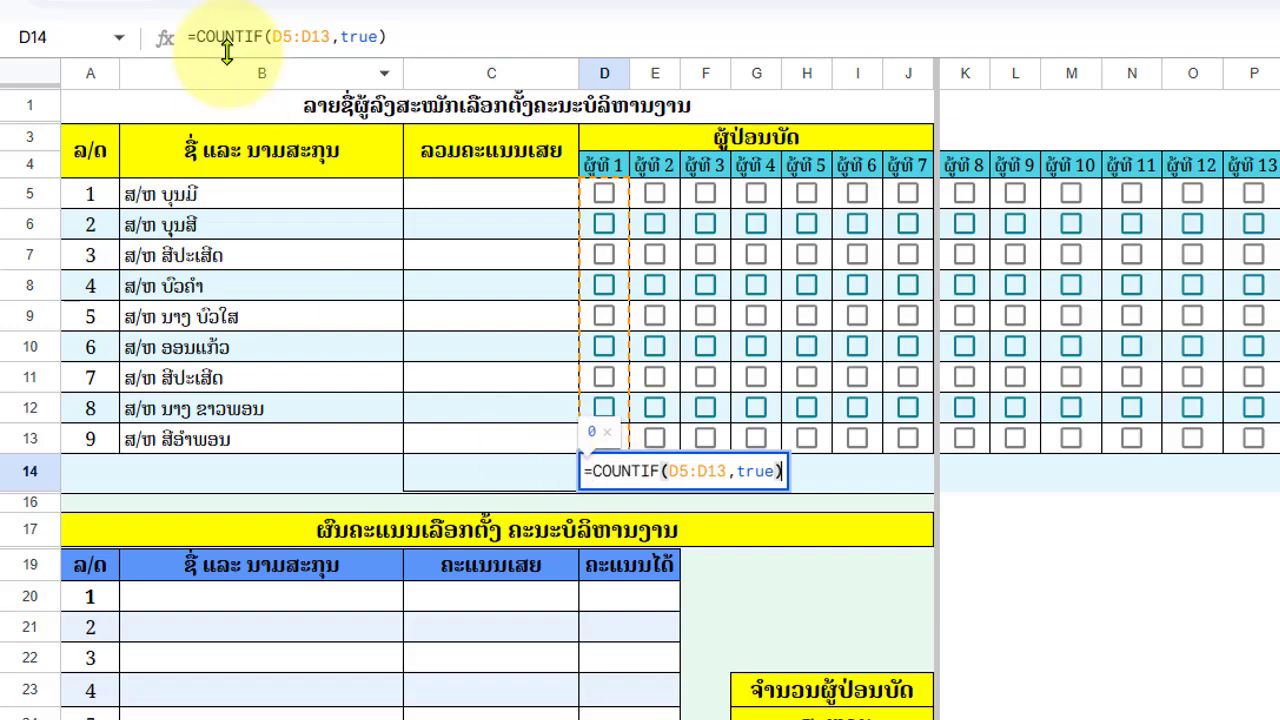
pyautogui.click(196, 38)
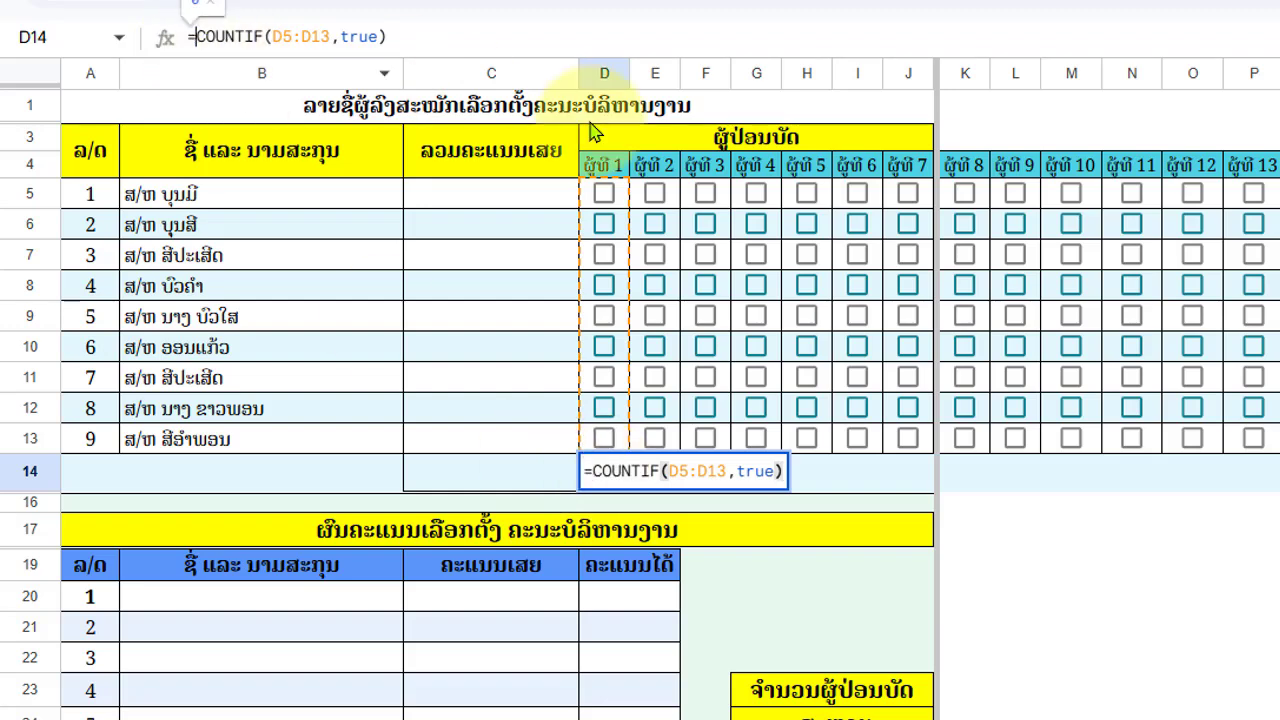
pyautogui.write('if')
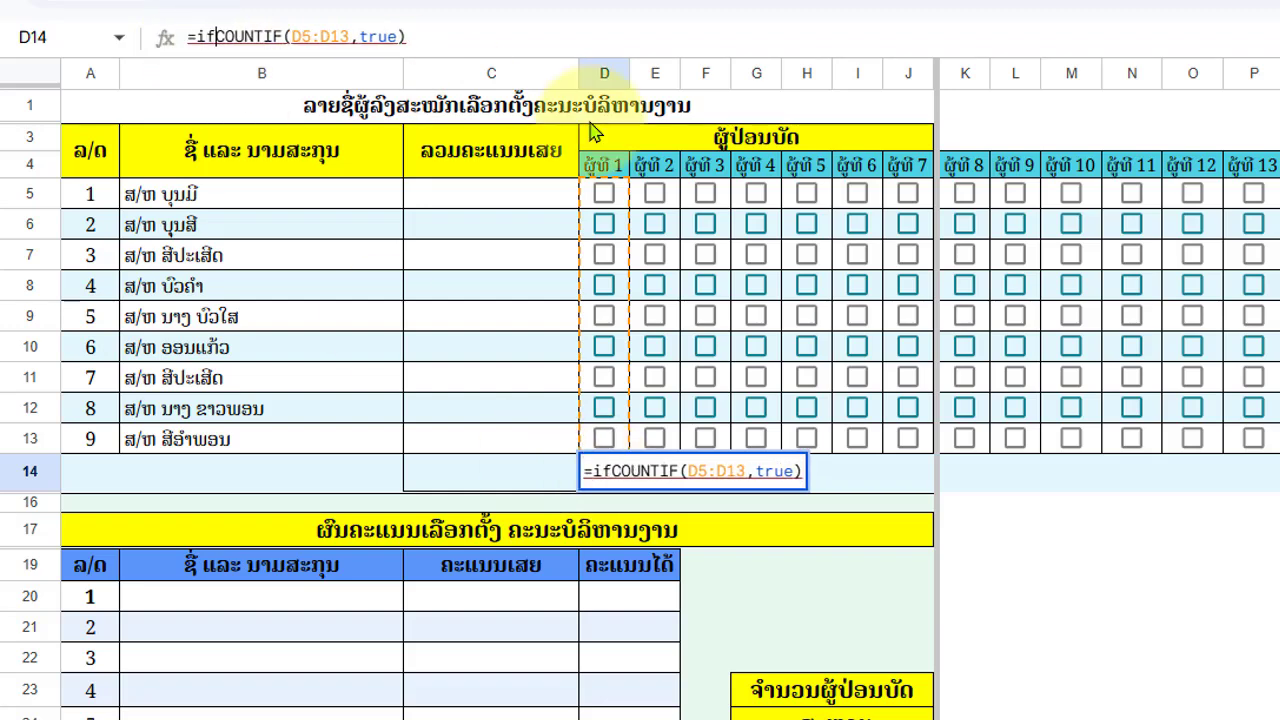
pyautogui.write('(')
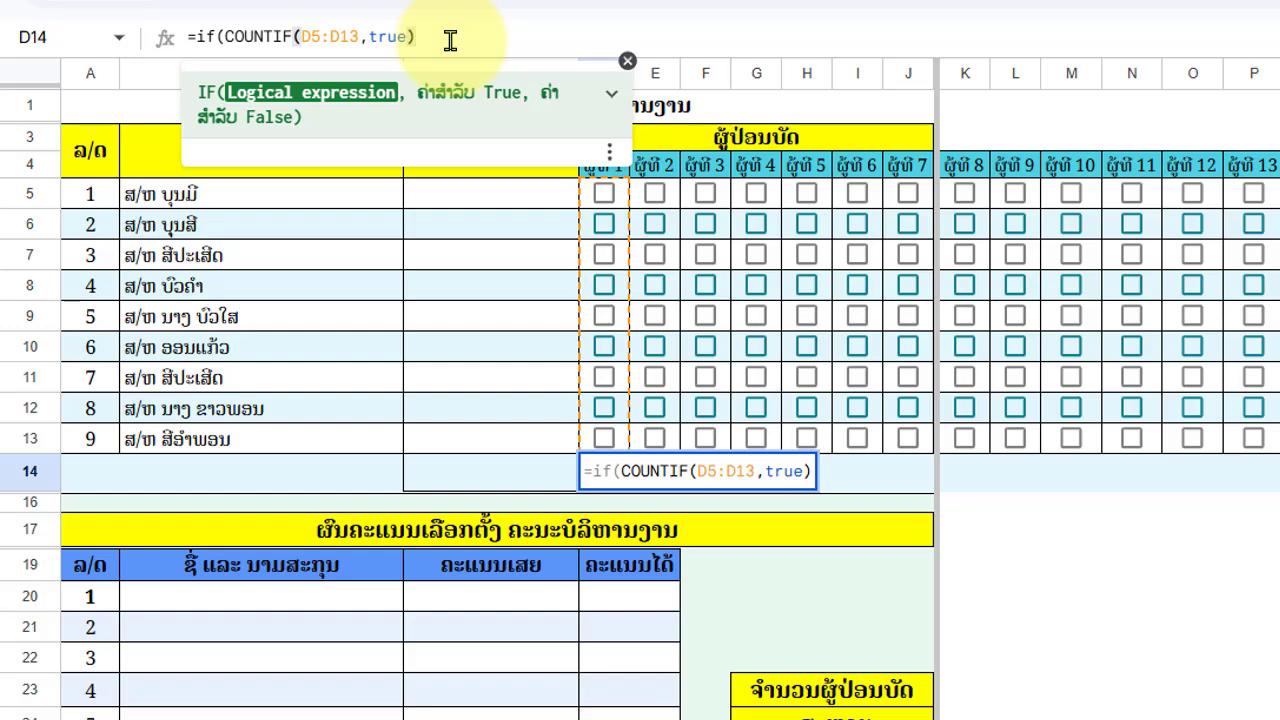
pyautogui.write('>')
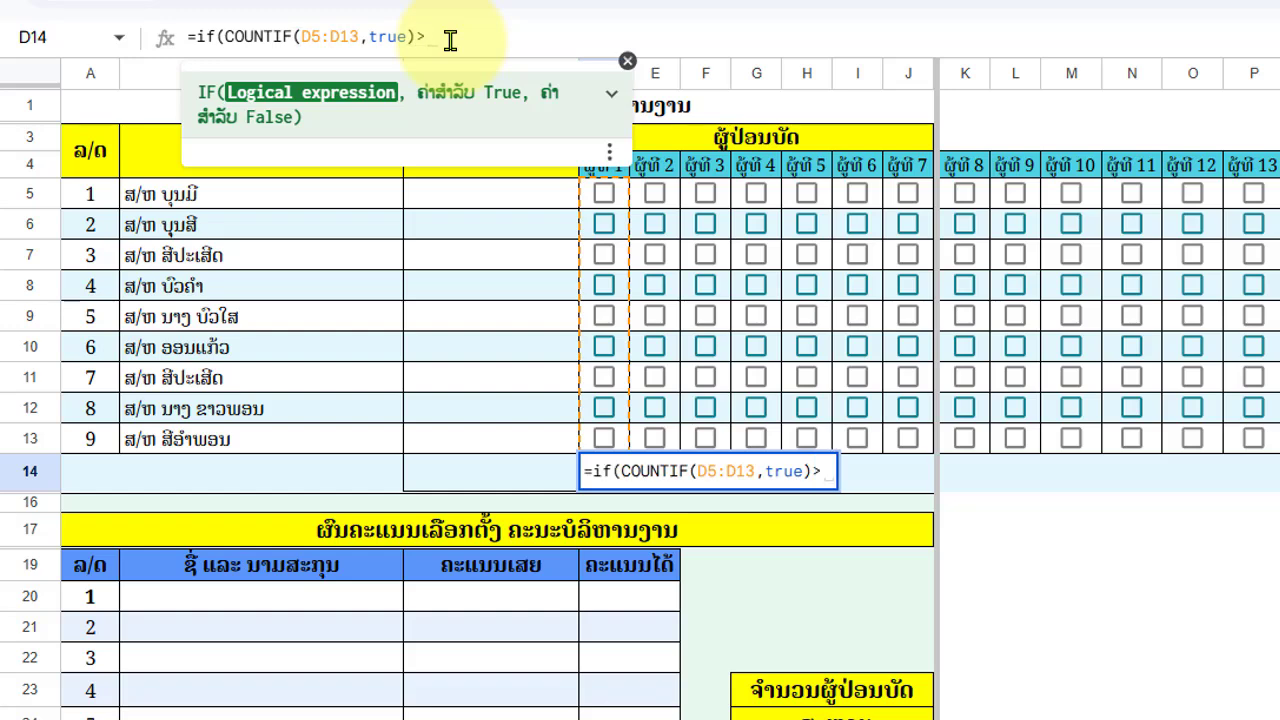
pyautogui.write('0,')
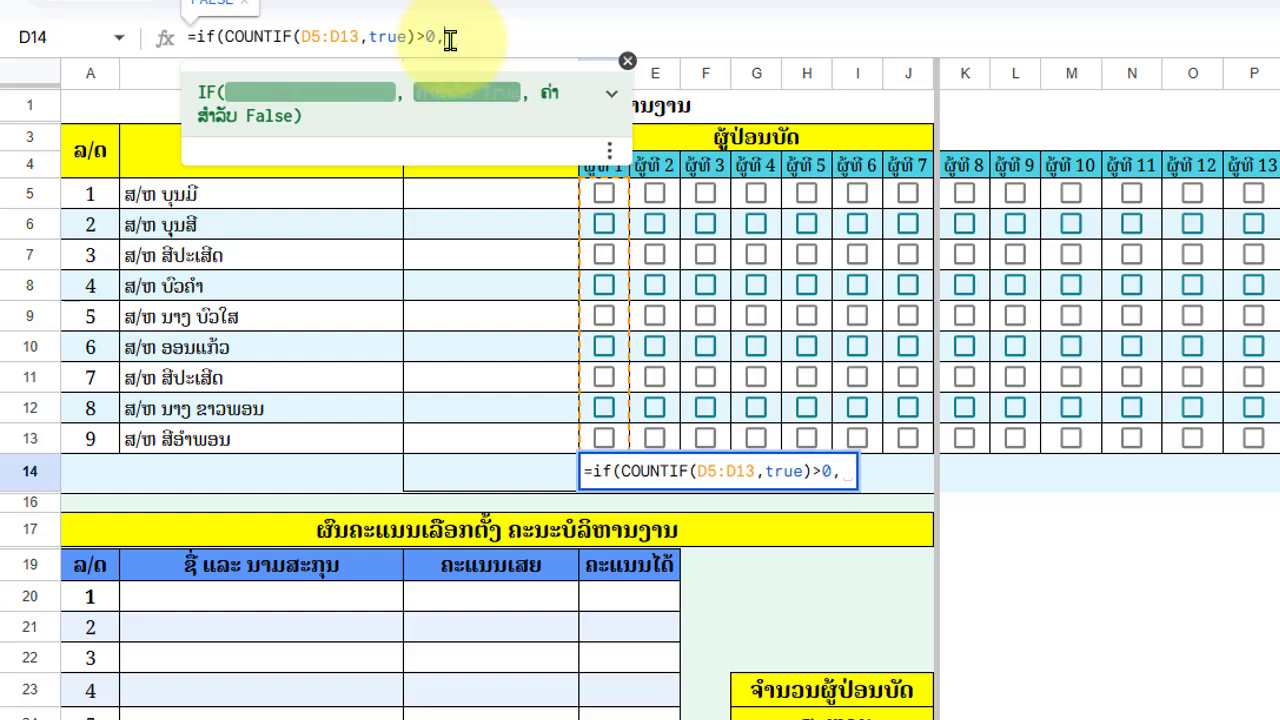
pyautogui.write('1')
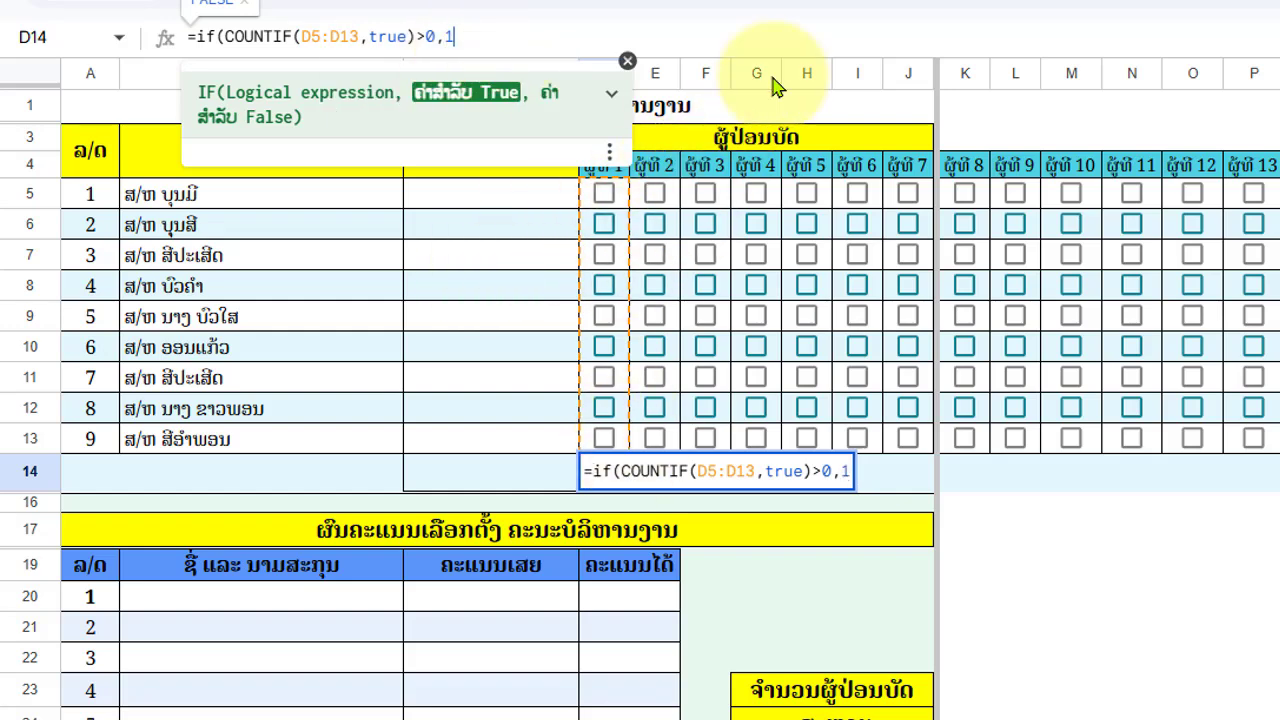
pyautogui.write(',')
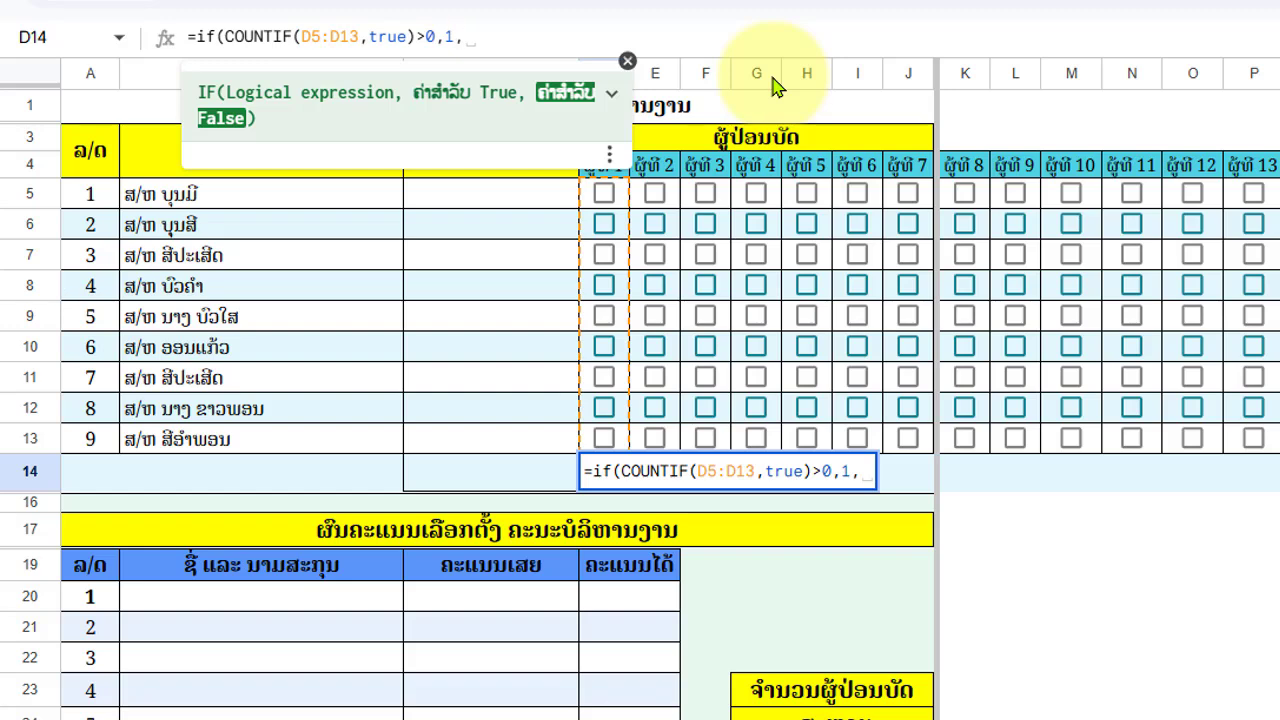
pyautogui.write('"")')
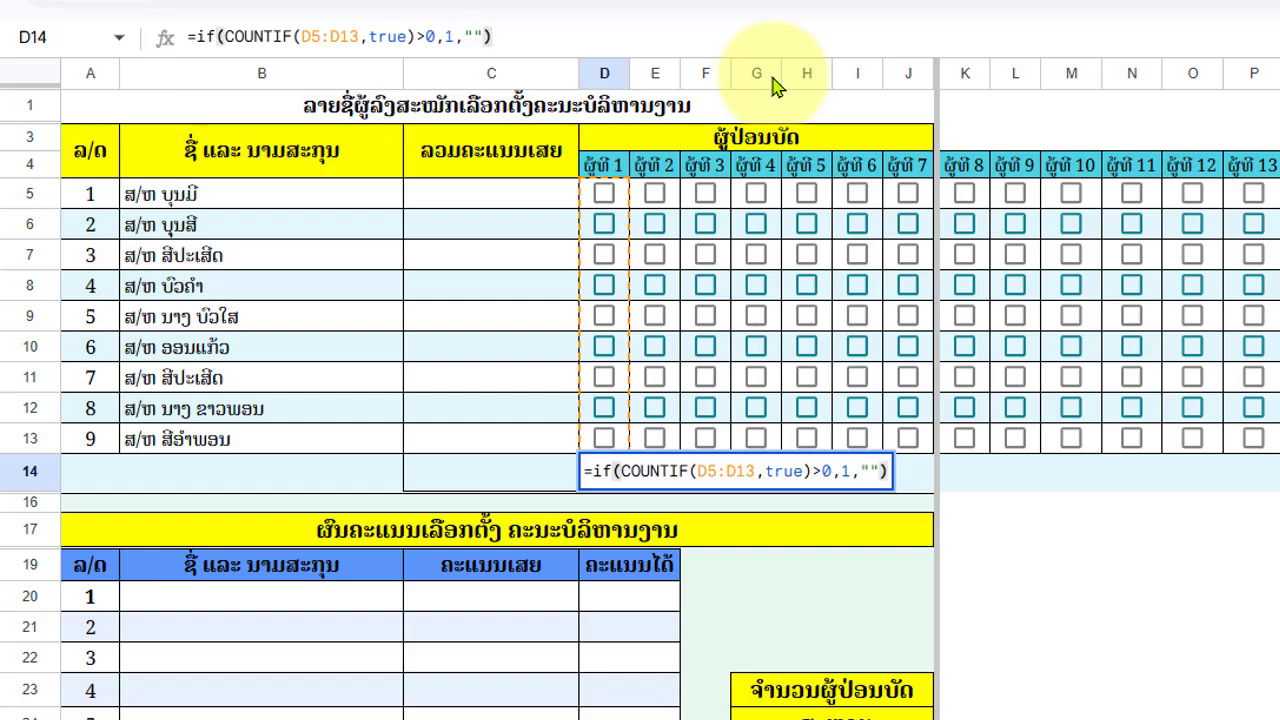
pyautogui.press('Return')
# - Test D14's new formula by ticking and unticking voter 1's first three candidate boxes
pyautogui.click(613, 477)
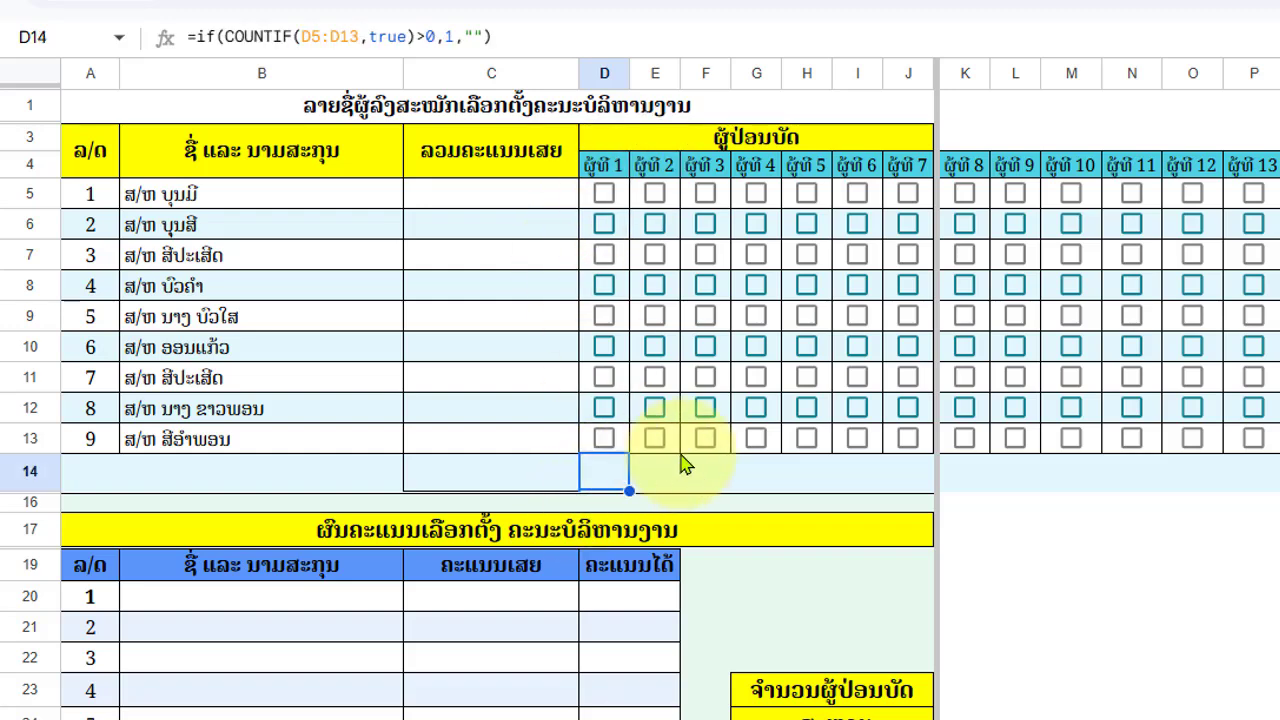
pyautogui.click(605, 195)
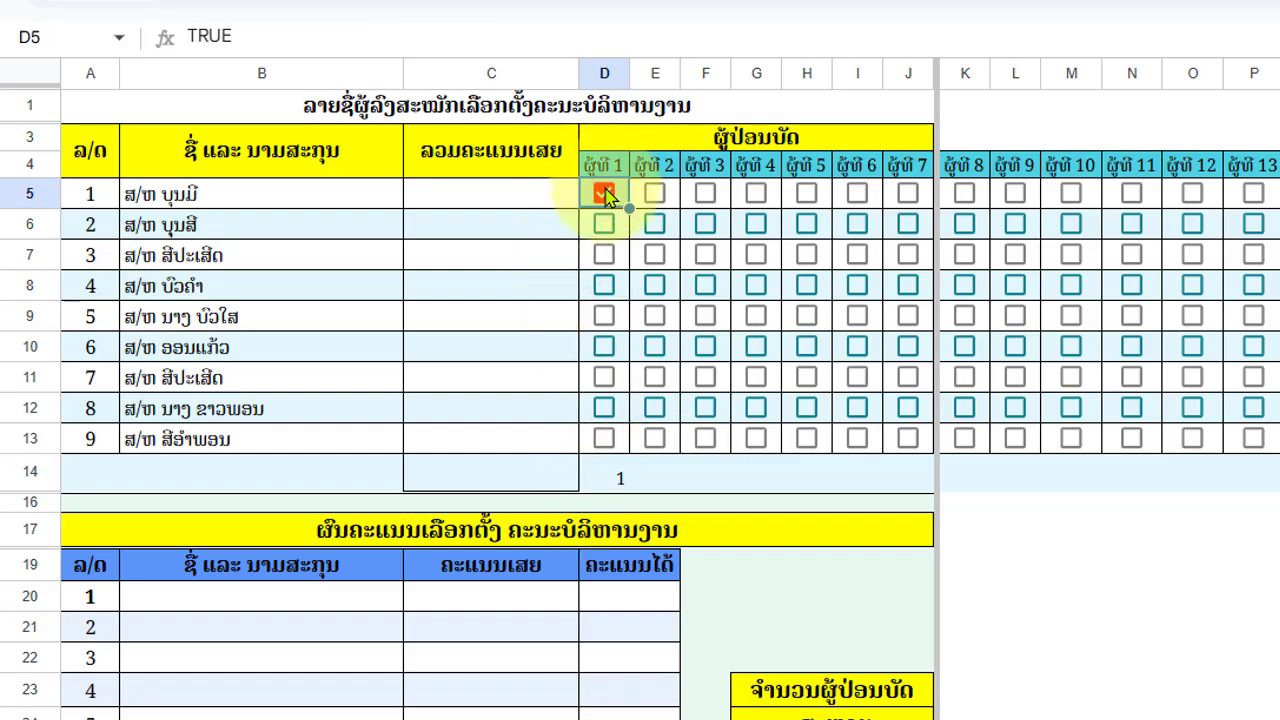
pyautogui.click(605, 225)
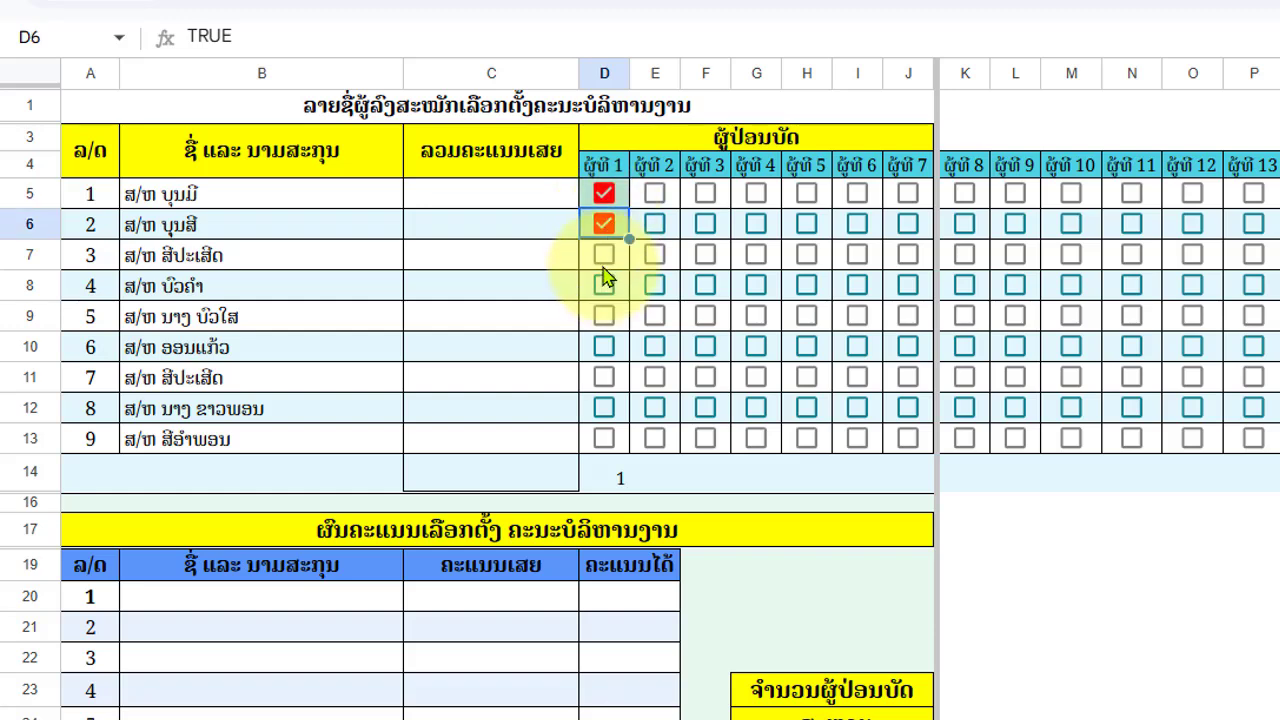
pyautogui.click(605, 255)
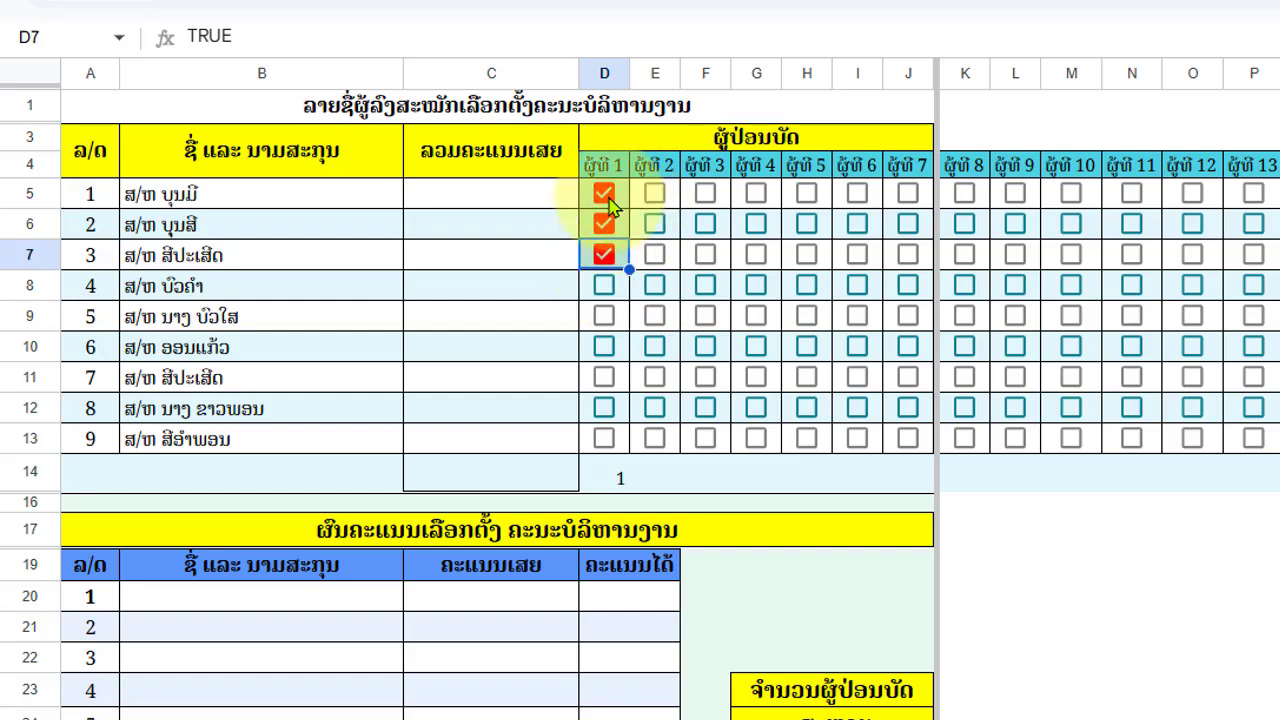
pyautogui.click(604, 194)
pyautogui.click(604, 225)
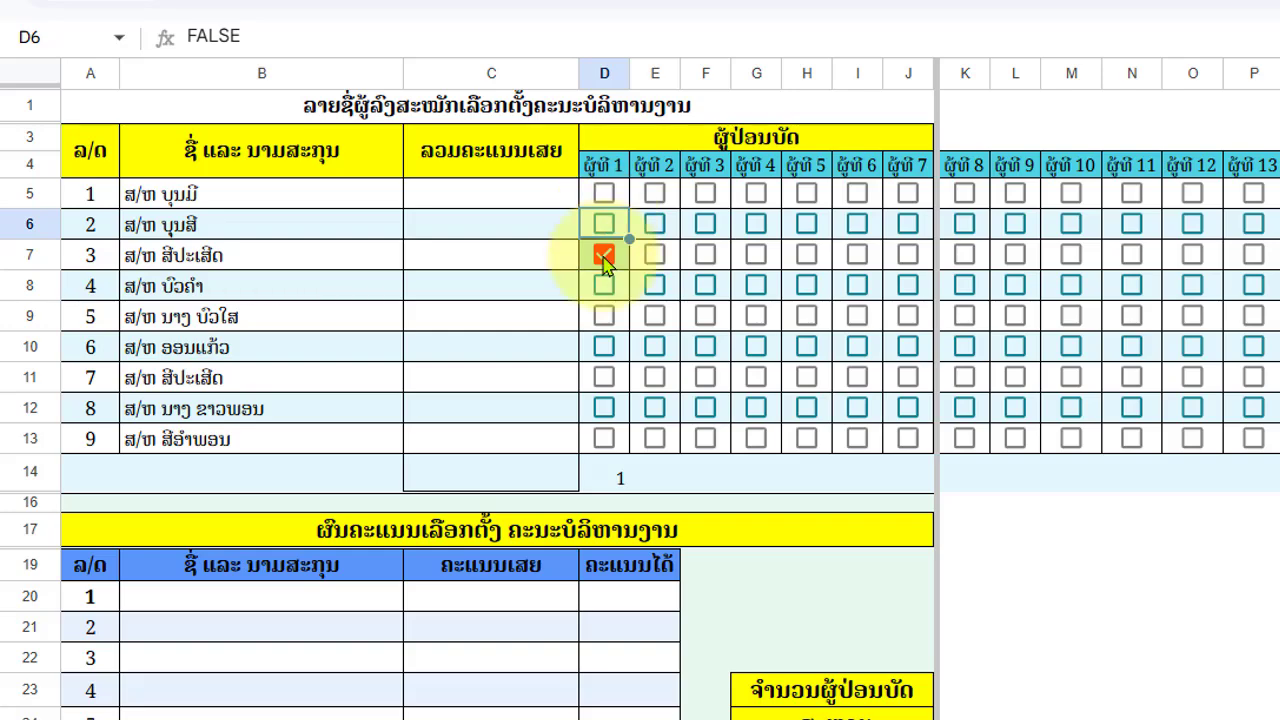
pyautogui.click(604, 255)
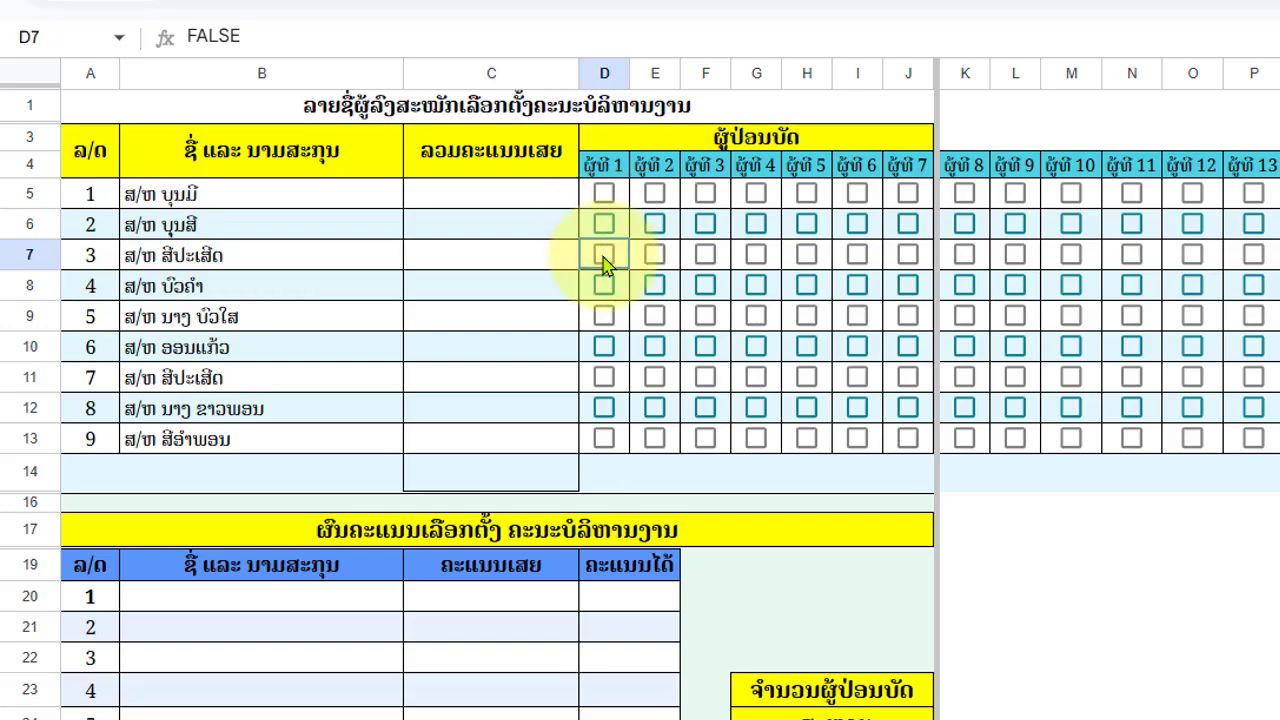
# - Fill D14's participation formula across row 14 to W14
pyautogui.click(619, 486)
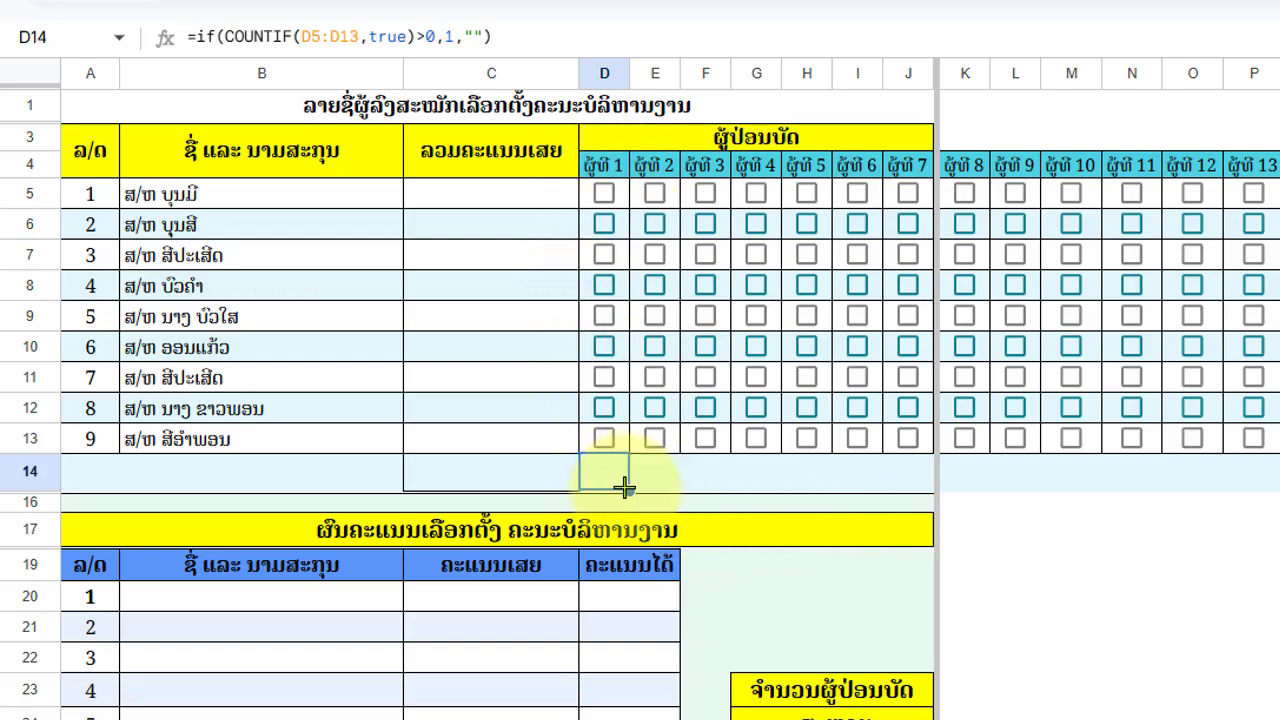
pyautogui.moveTo(625, 487)
pyautogui.mouseDown()
pyautogui.moveTo(1074, 487)
pyautogui.moveTo(1183, 526)
pyautogui.moveTo(1275, 527)
pyautogui.moveTo(1230, 532)
pyautogui.moveTo(1247, 523)
pyautogui.mouseUp()
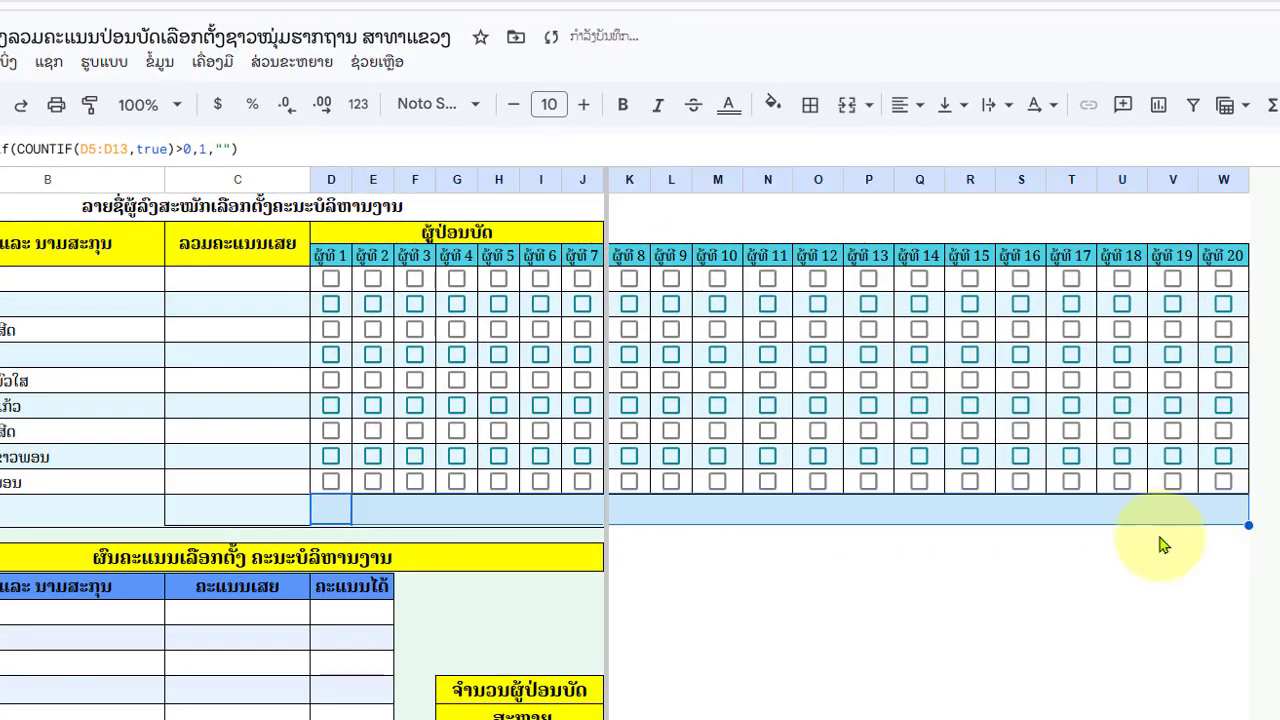
pyautogui.click(958, 590)
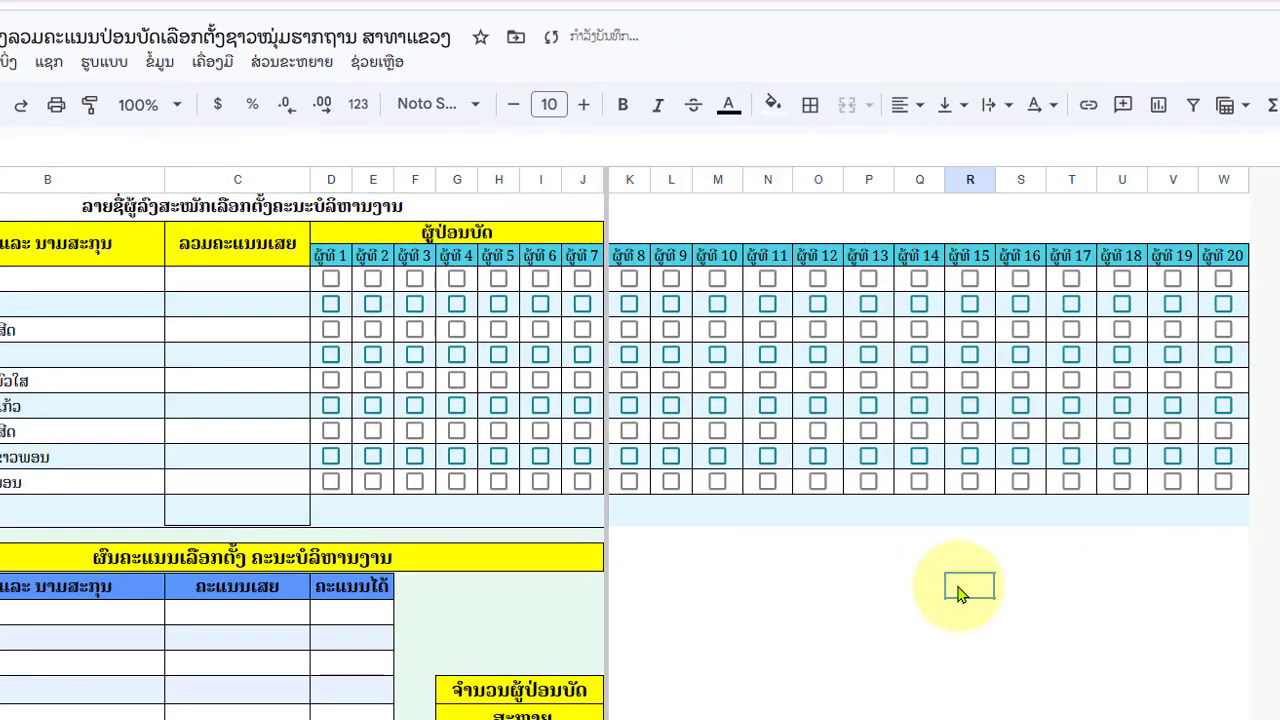
# - Tick and untick test votes in column P to check its flag, then reselect D14
pyautogui.click(868, 380)
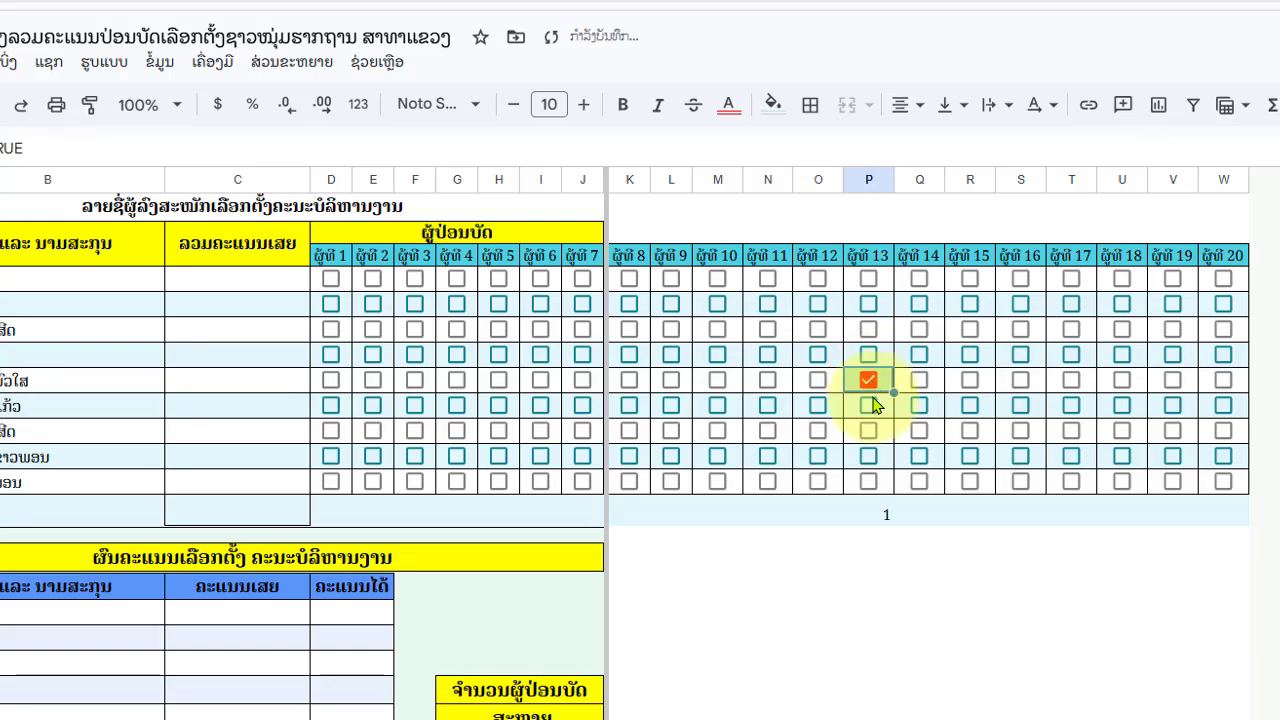
pyautogui.click(870, 410)
pyautogui.click(871, 409)
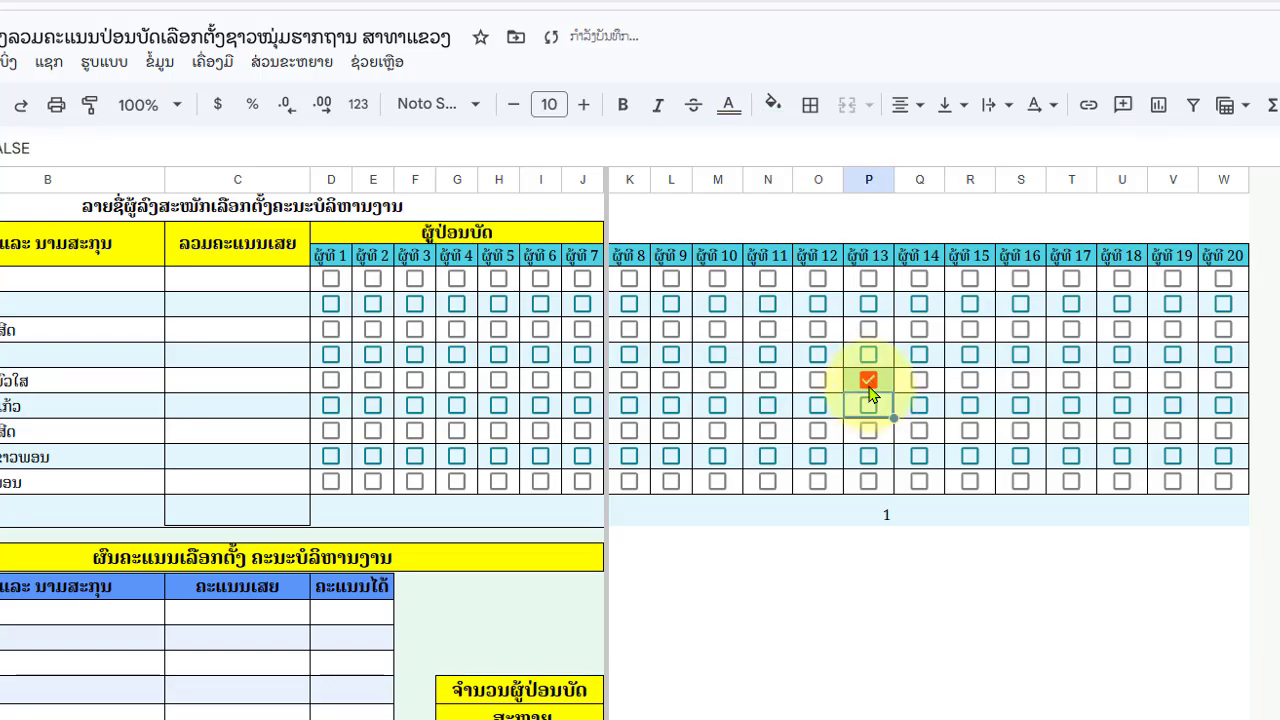
pyautogui.click(869, 384)
pyautogui.click(724, 600)
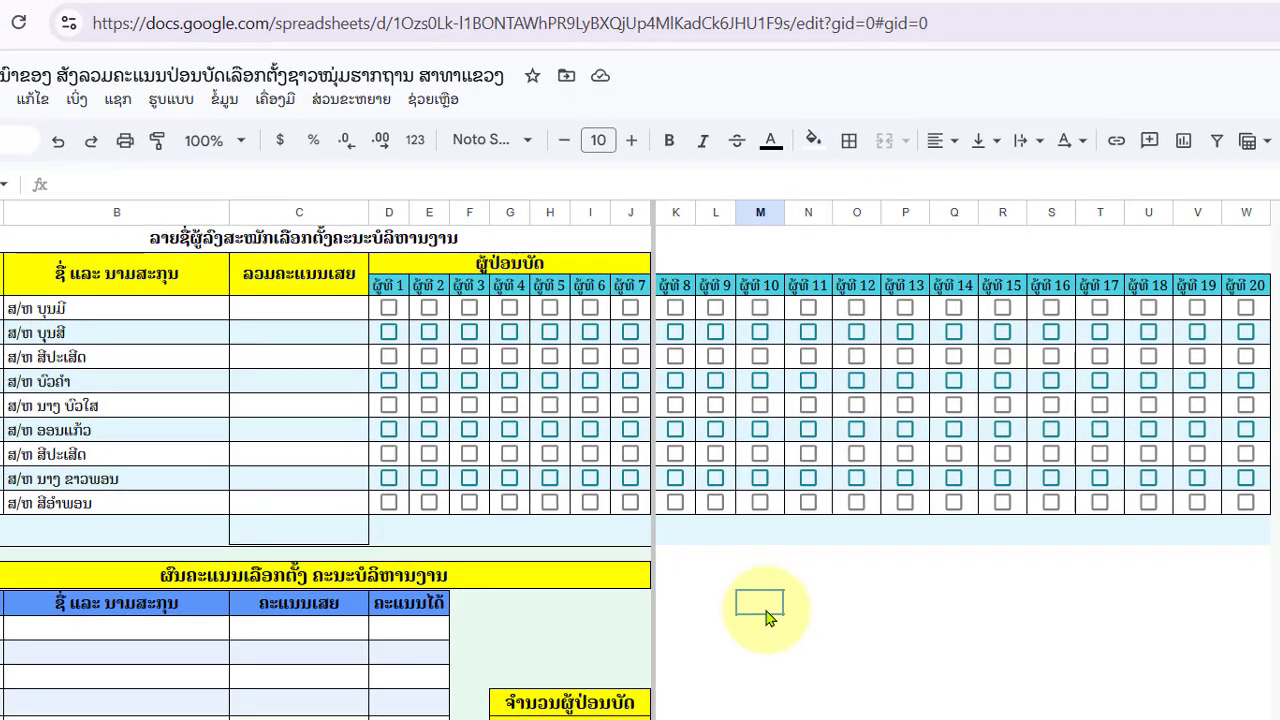
pyautogui.click(395, 534)
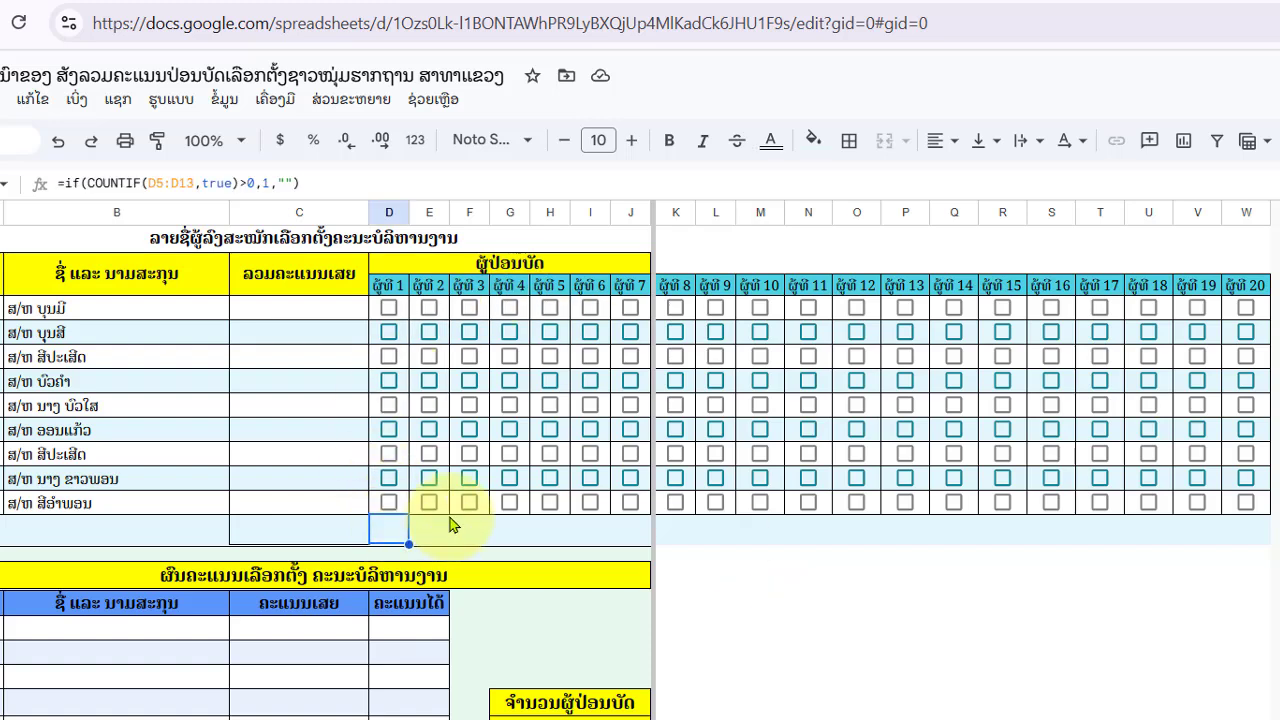
# - Enter =SUM(D14:W14) in C14 to count how many voters have voted
pyautogui.click(310, 536)
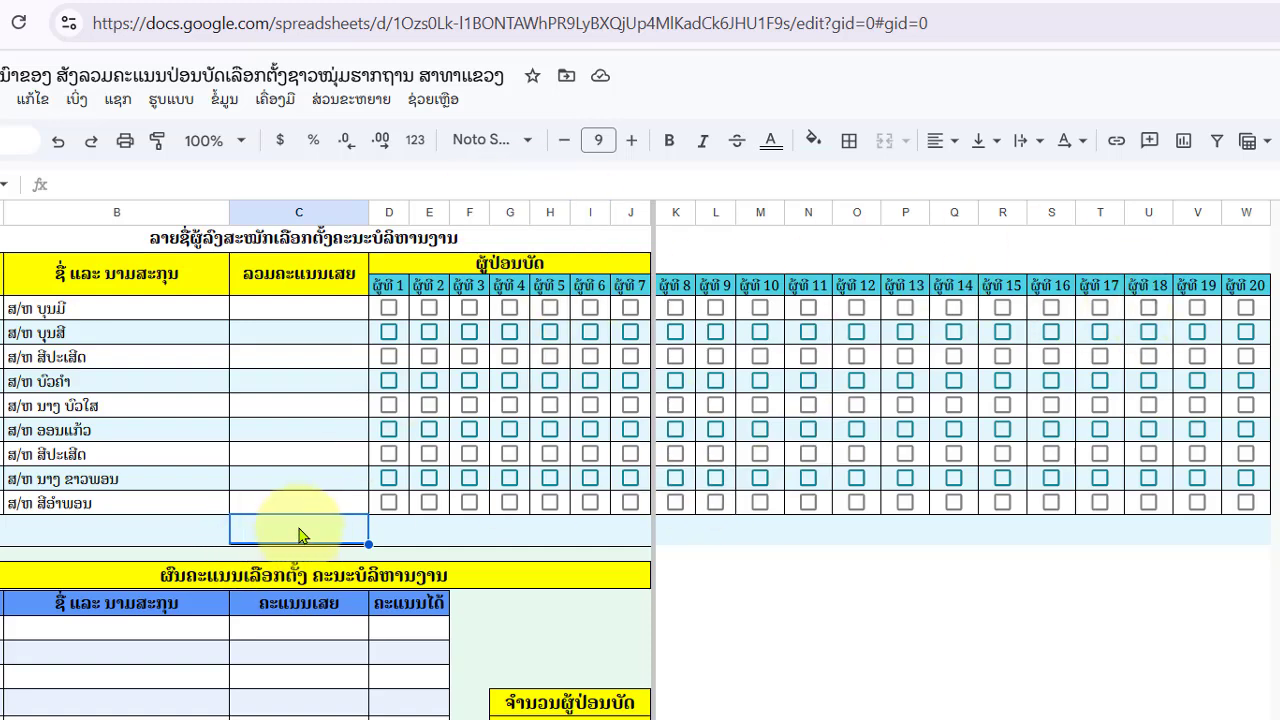
pyautogui.write('=sum')
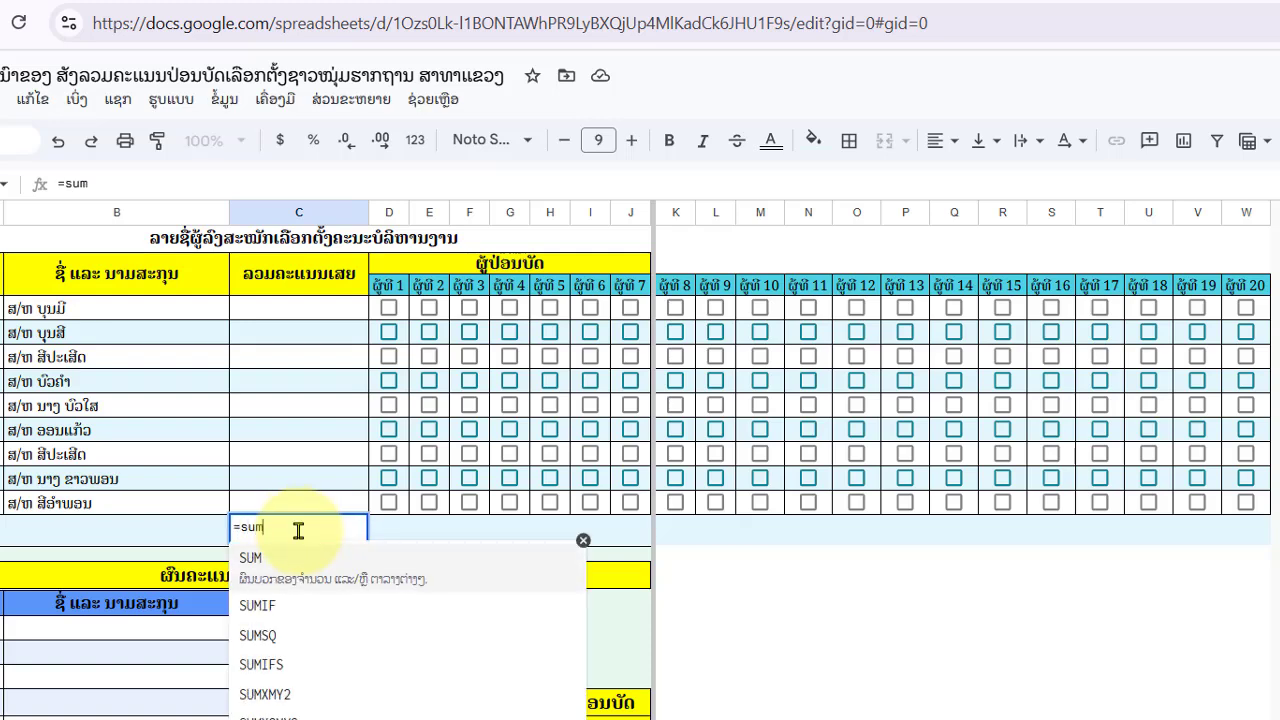
pyautogui.click(330, 565)
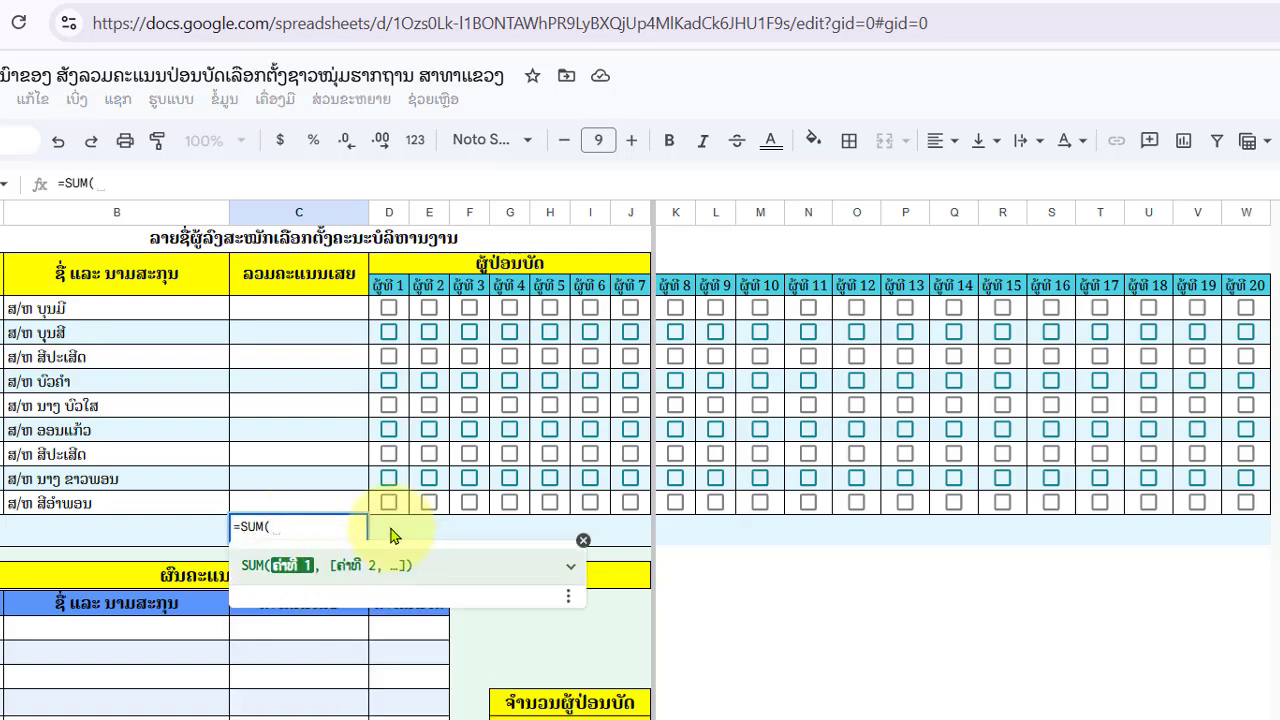
pyautogui.moveTo(390, 535); pyautogui.dragTo(1236, 538)
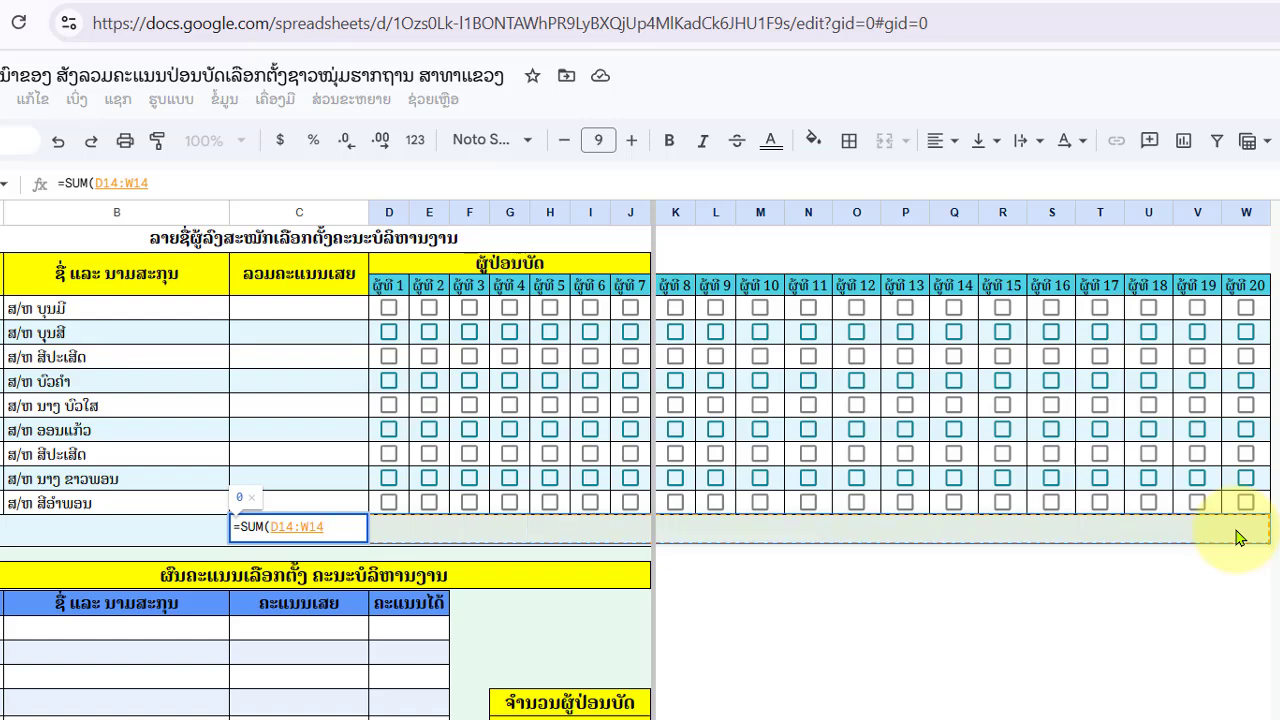
pyautogui.press('Return')
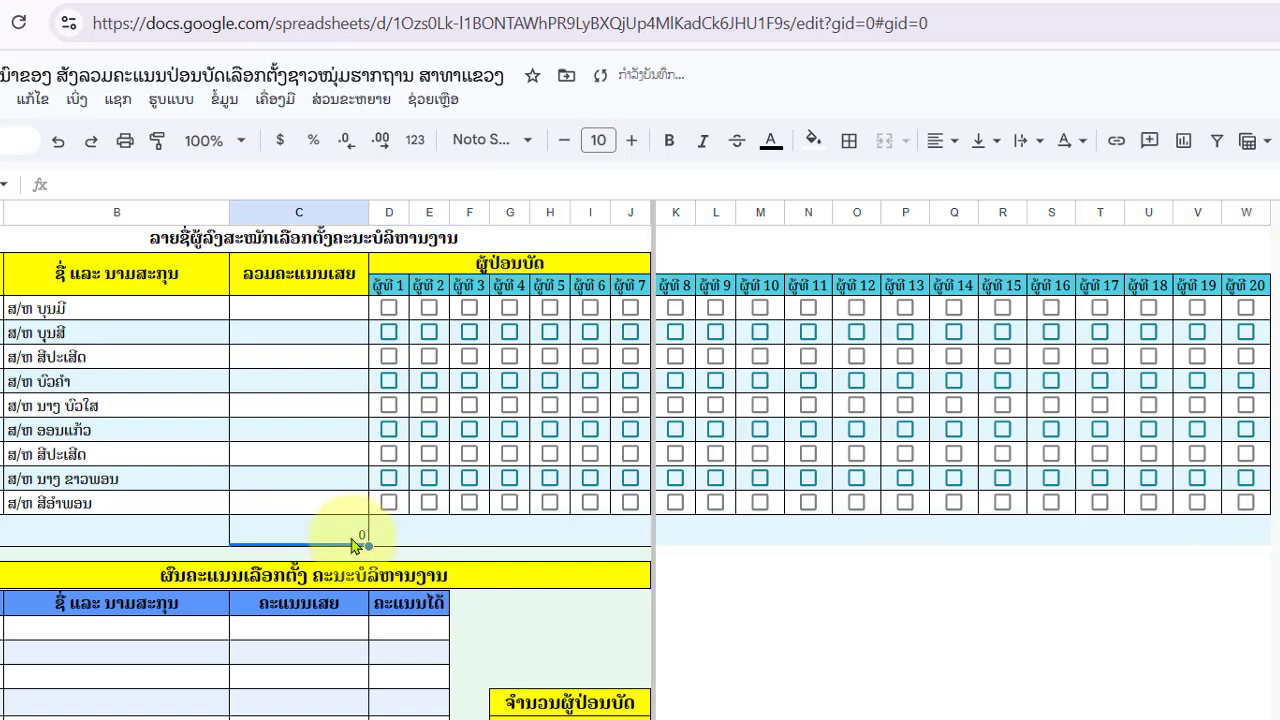
pyautogui.click(1245, 574)
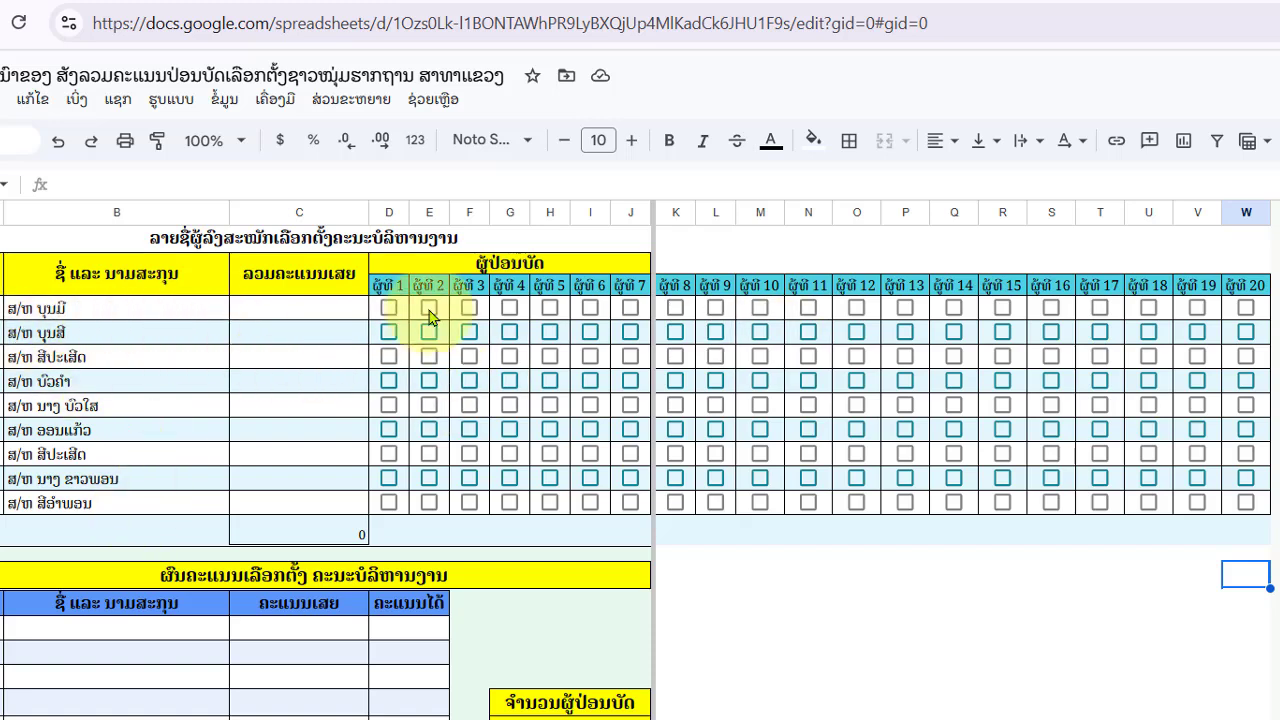
# - Enter =COUNTIF(D5:W5,true) in C5 and fill it down through C13
pyautogui.click(307, 313)
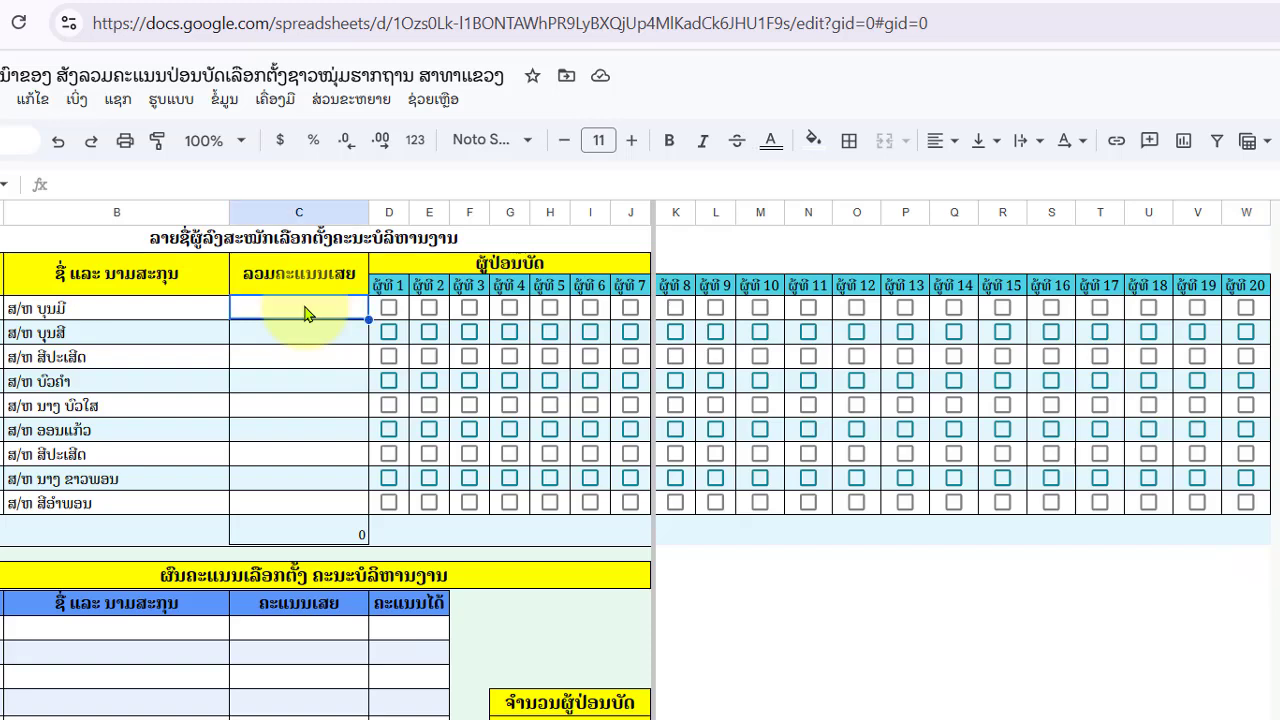
pyautogui.write('=c')
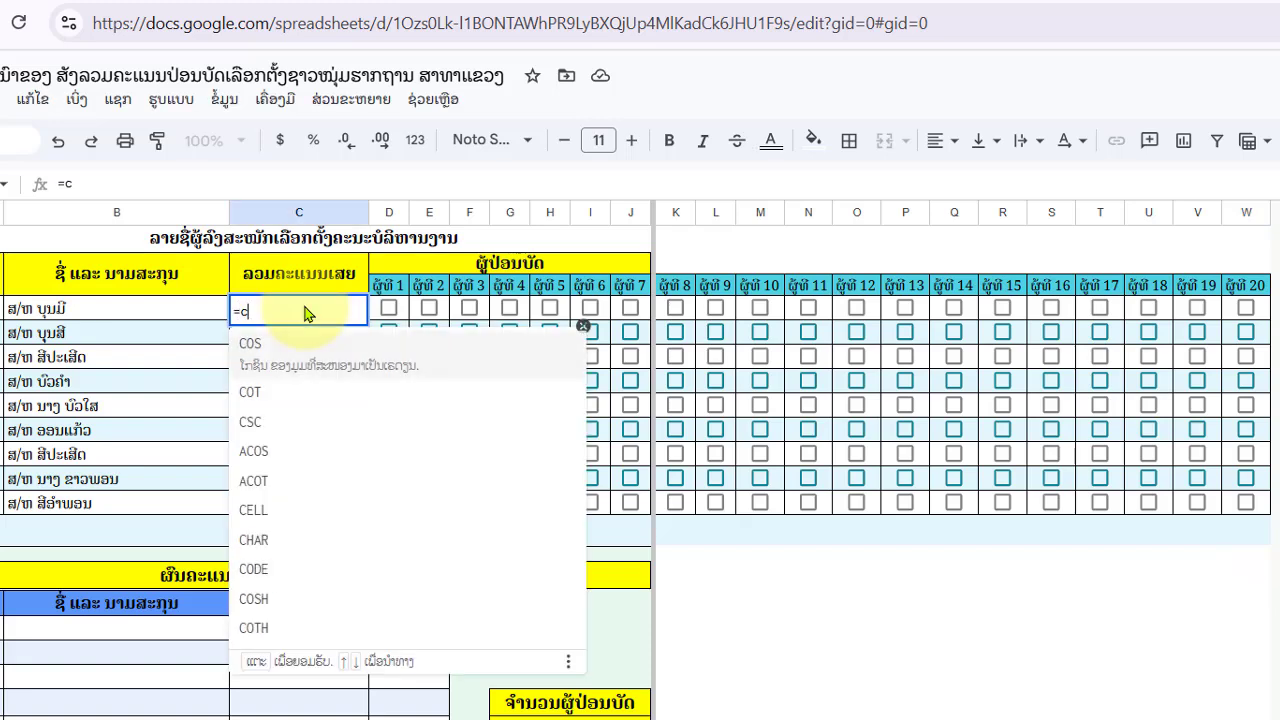
pyautogui.write('ounti')
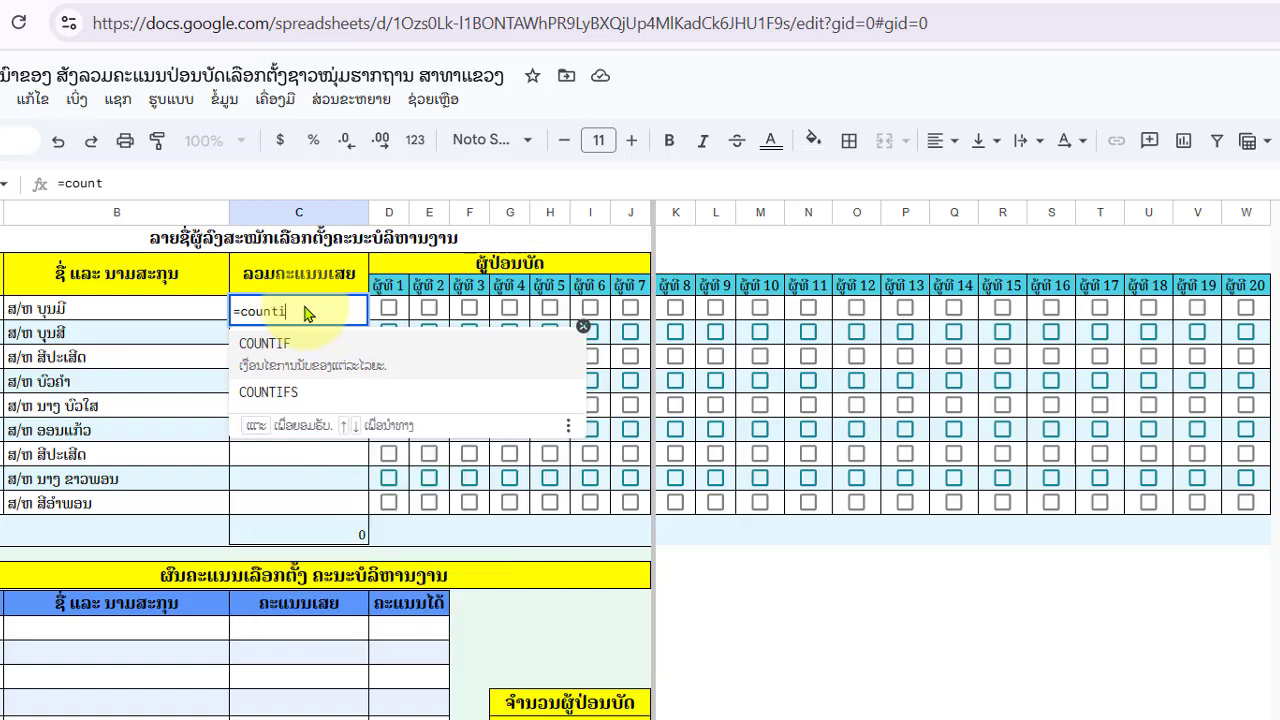
pyautogui.click(334, 356)
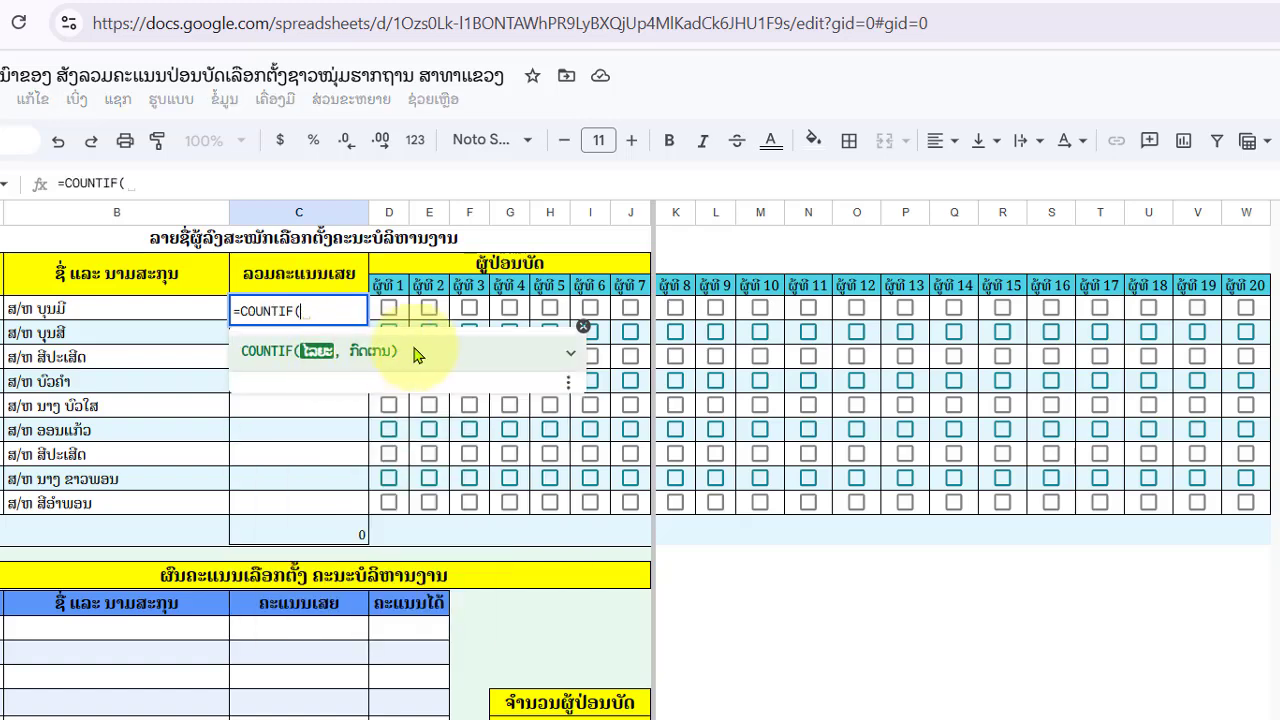
pyautogui.moveTo(398, 316); pyautogui.dragTo(1243, 322)
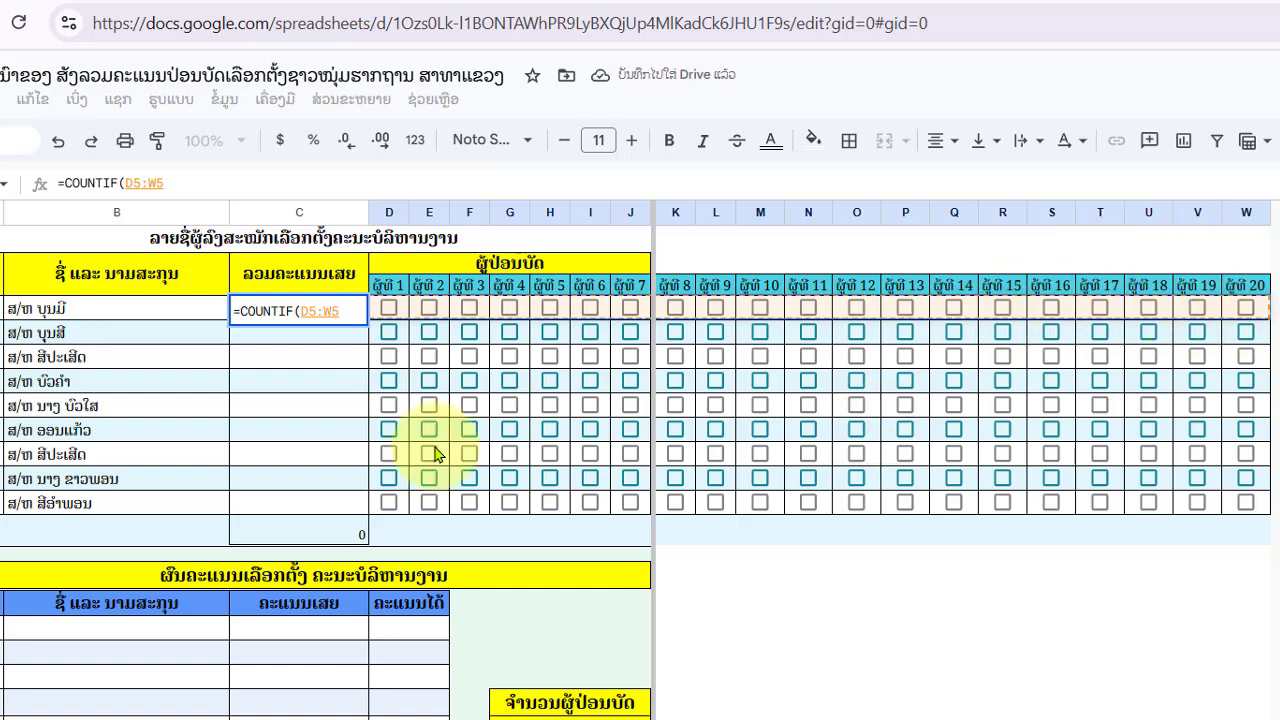
pyautogui.write(',')
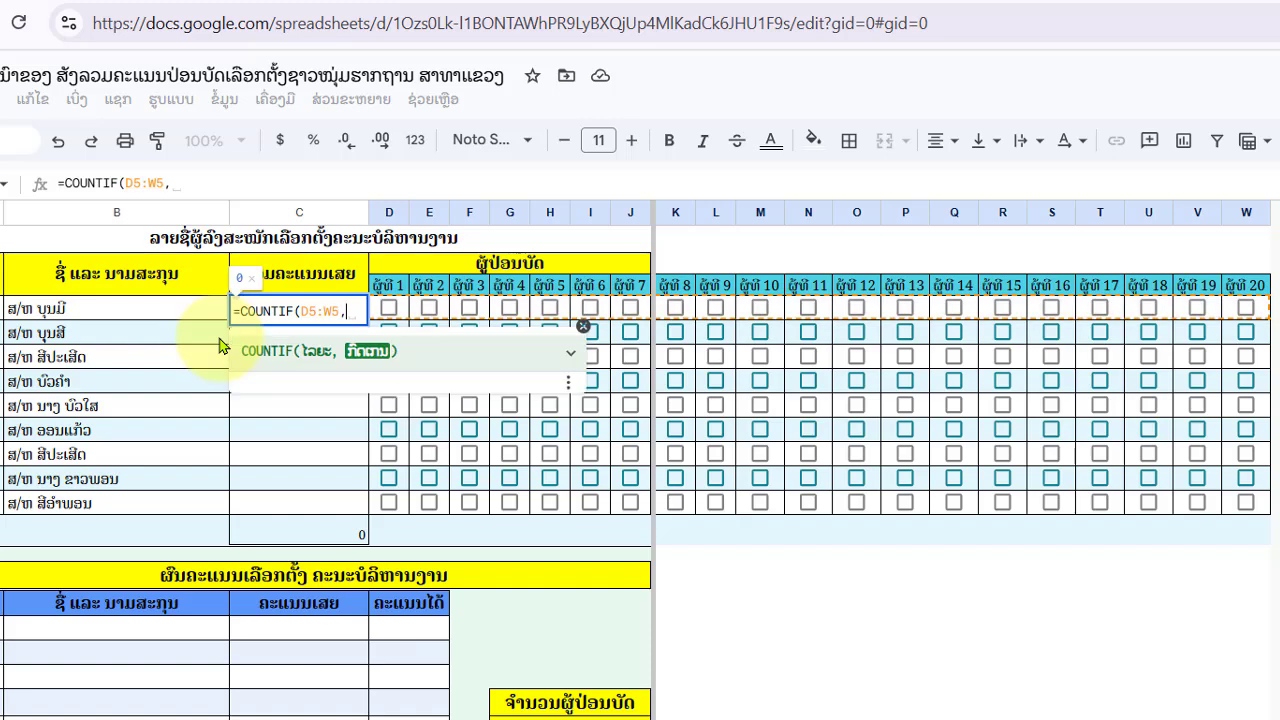
pyautogui.write('tr')
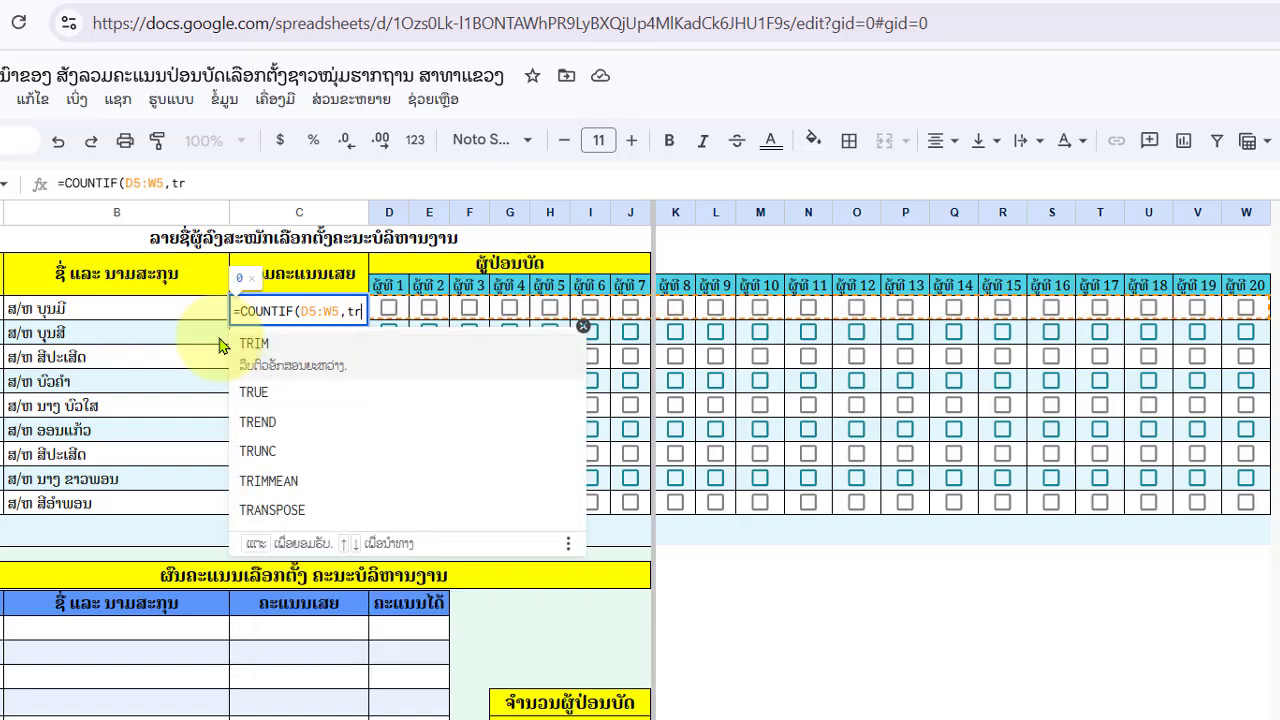
pyautogui.write('ue')
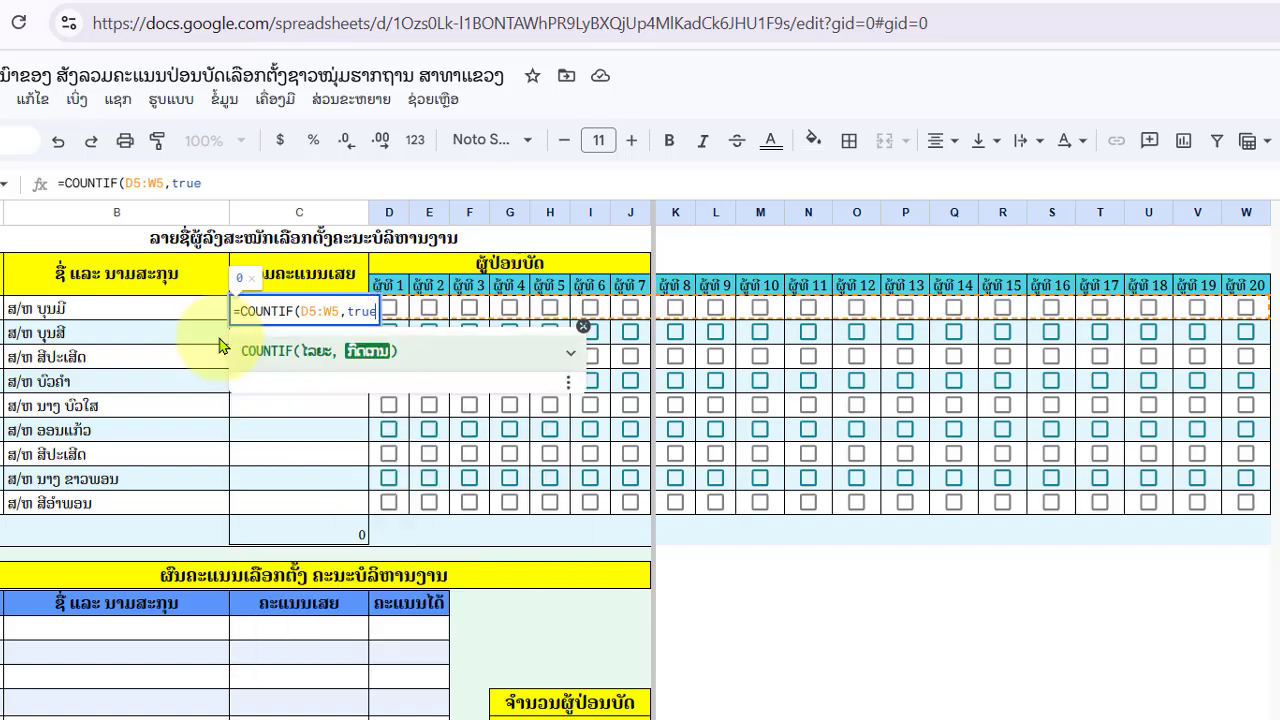
pyautogui.write(')')
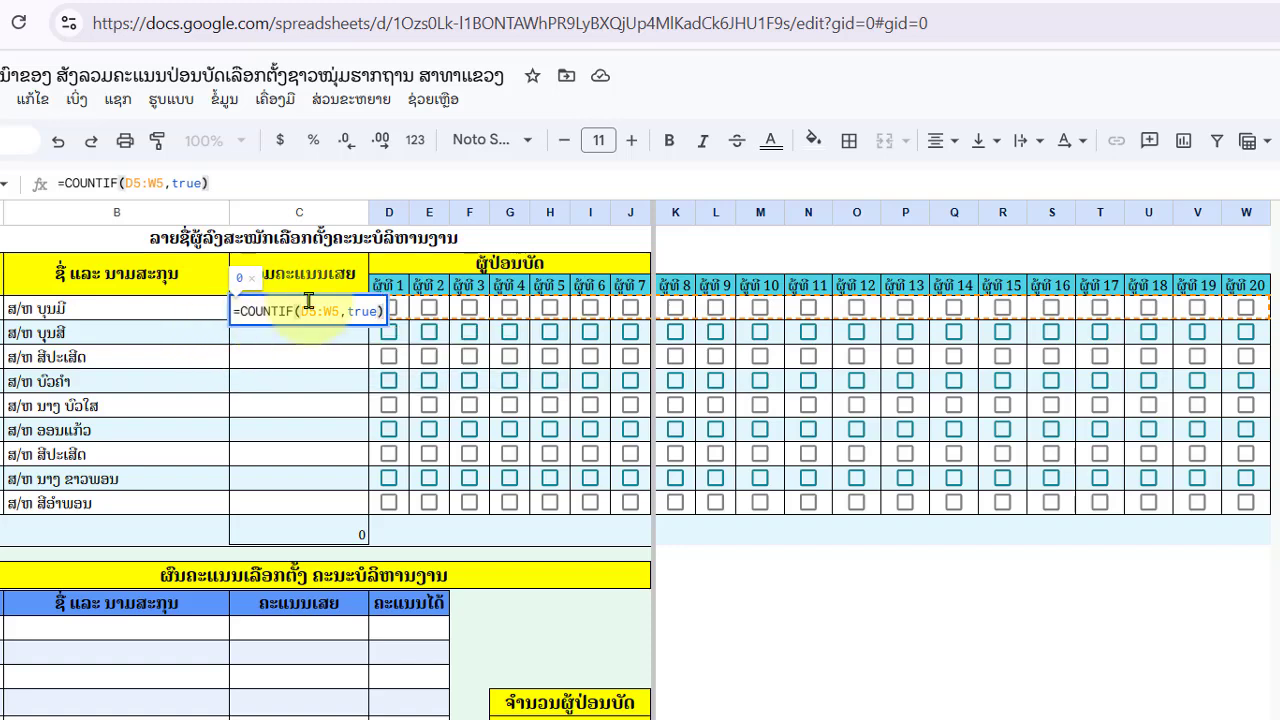
pyautogui.press('Return')
pyautogui.click(358, 312)
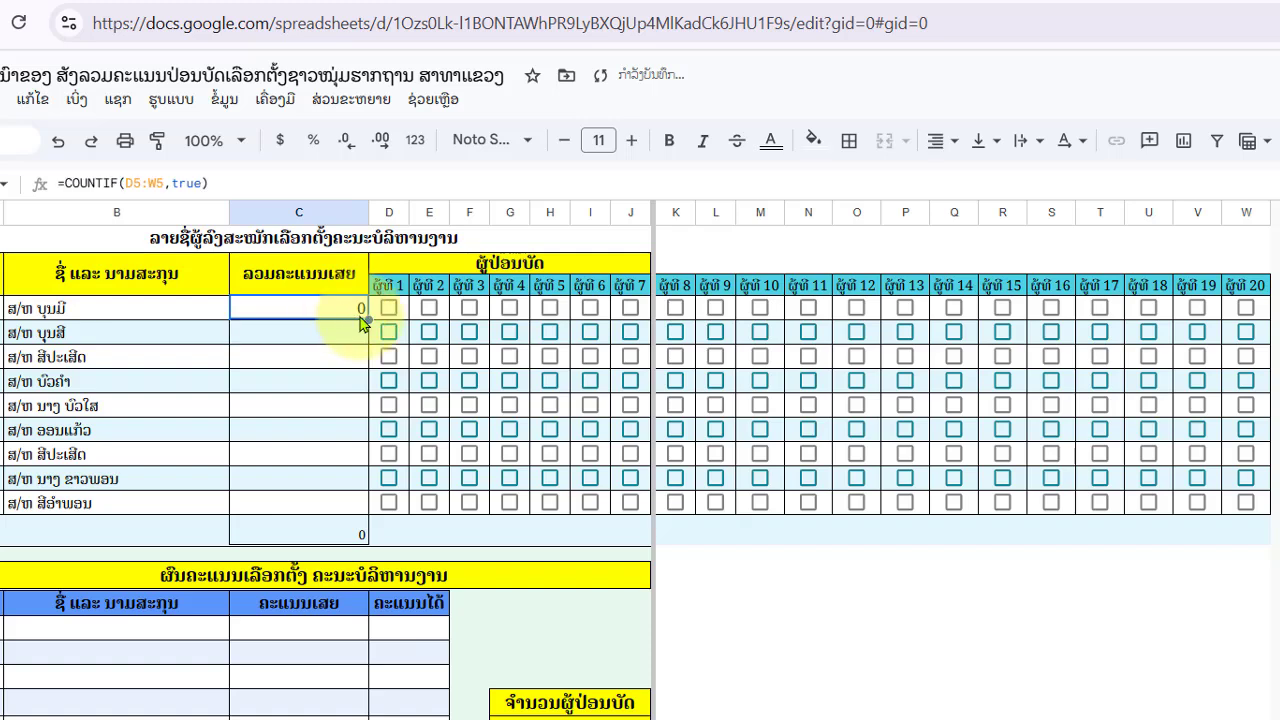
pyautogui.moveTo(369, 318); pyautogui.dragTo(366, 503)
# - Tick test votes for voters 1 and 2 on the fourth and sixth candidates
pyautogui.click(1040, 655)
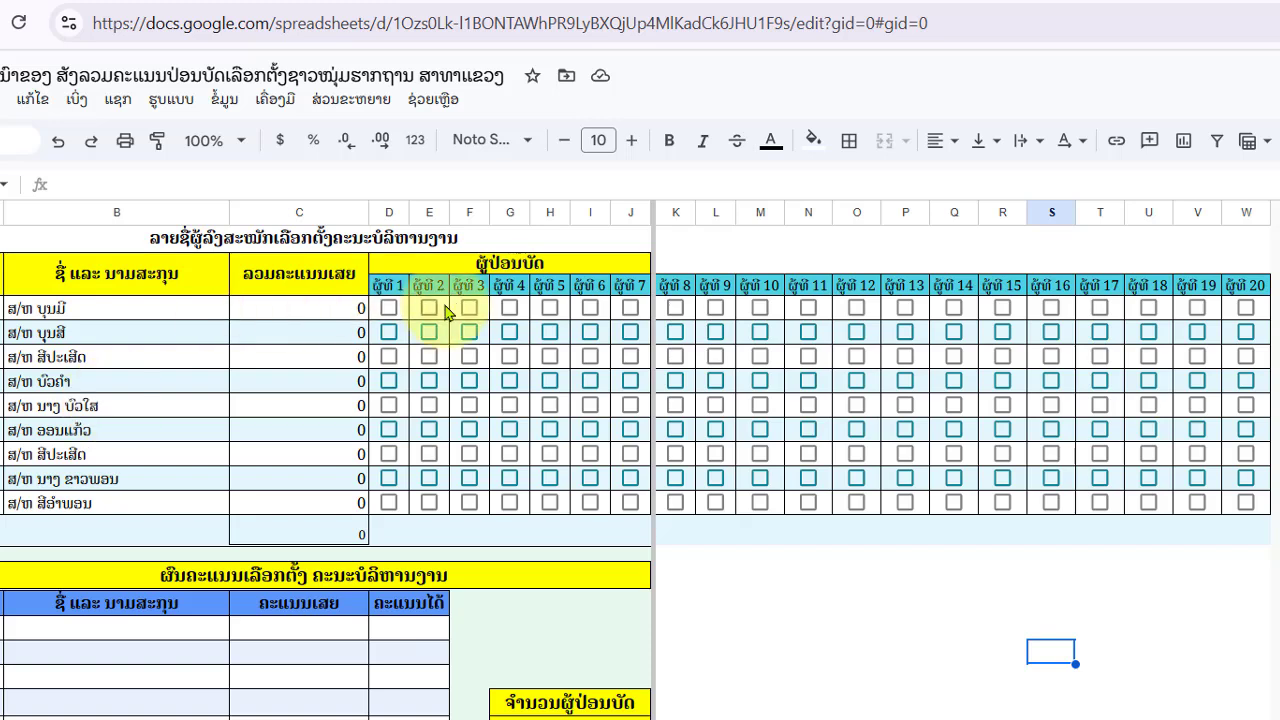
pyautogui.click(389, 382)
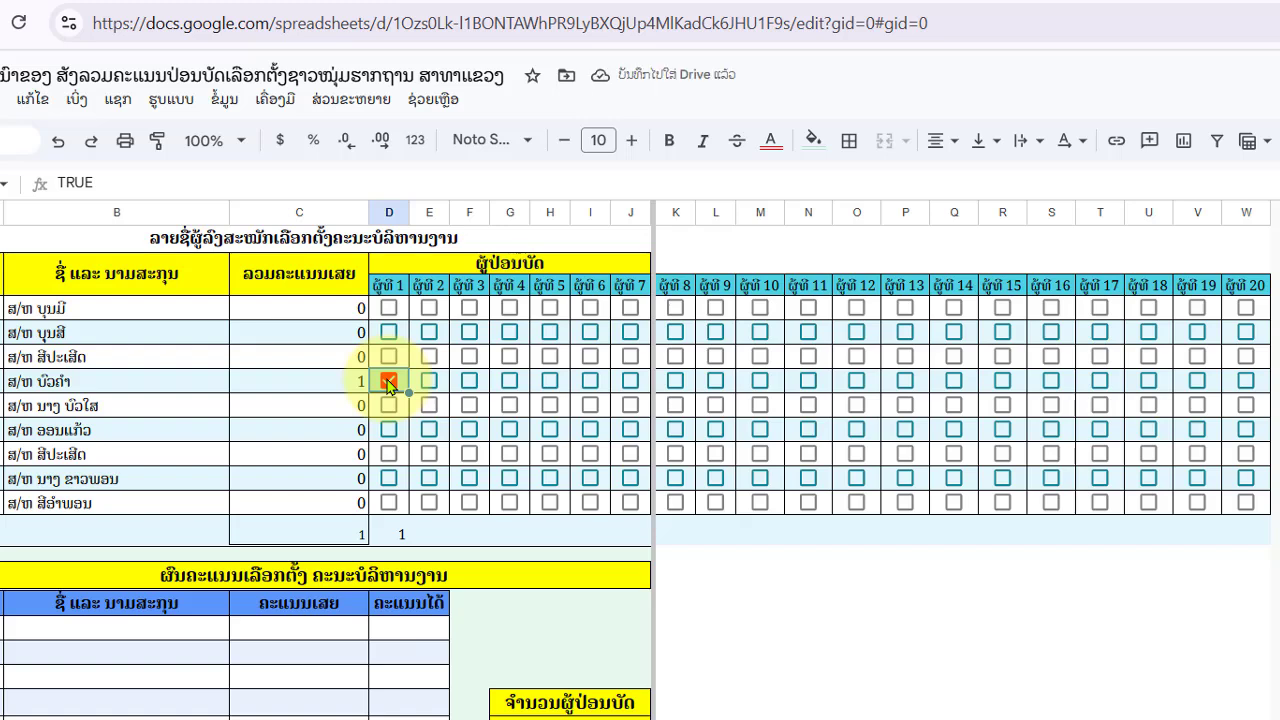
pyautogui.click(387, 433)
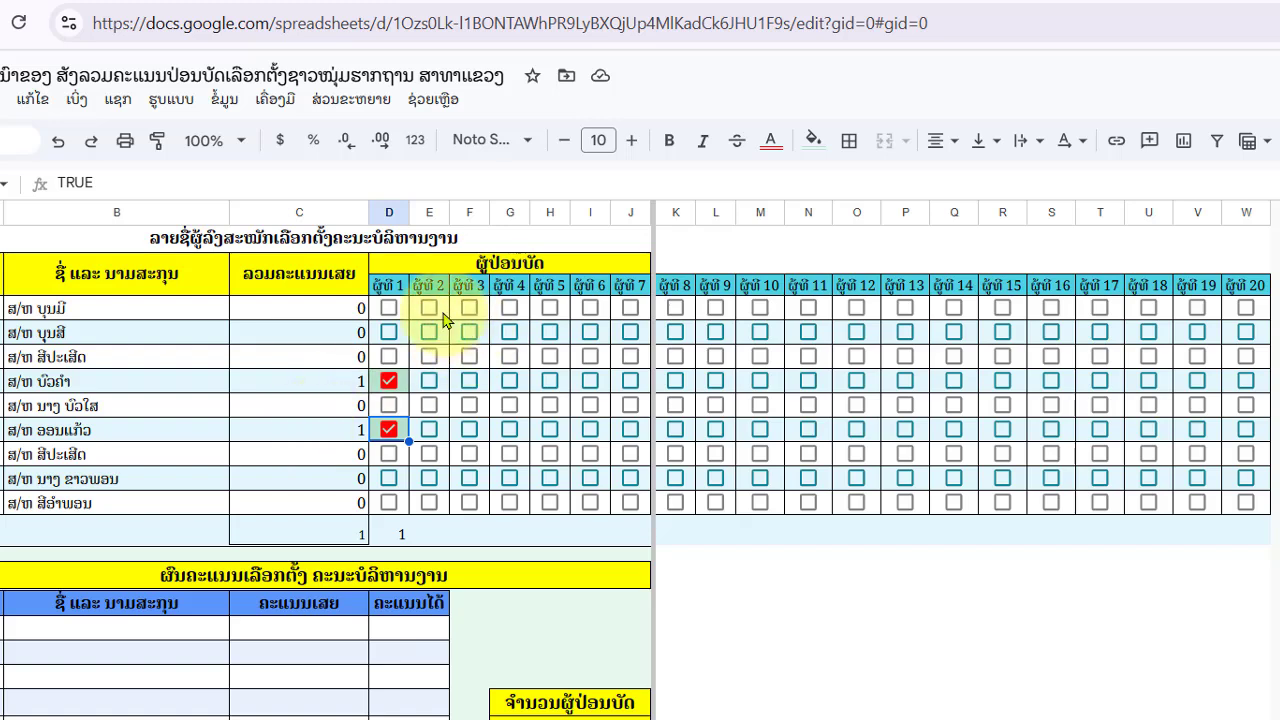
pyautogui.click(428, 383)
pyautogui.click(429, 429)
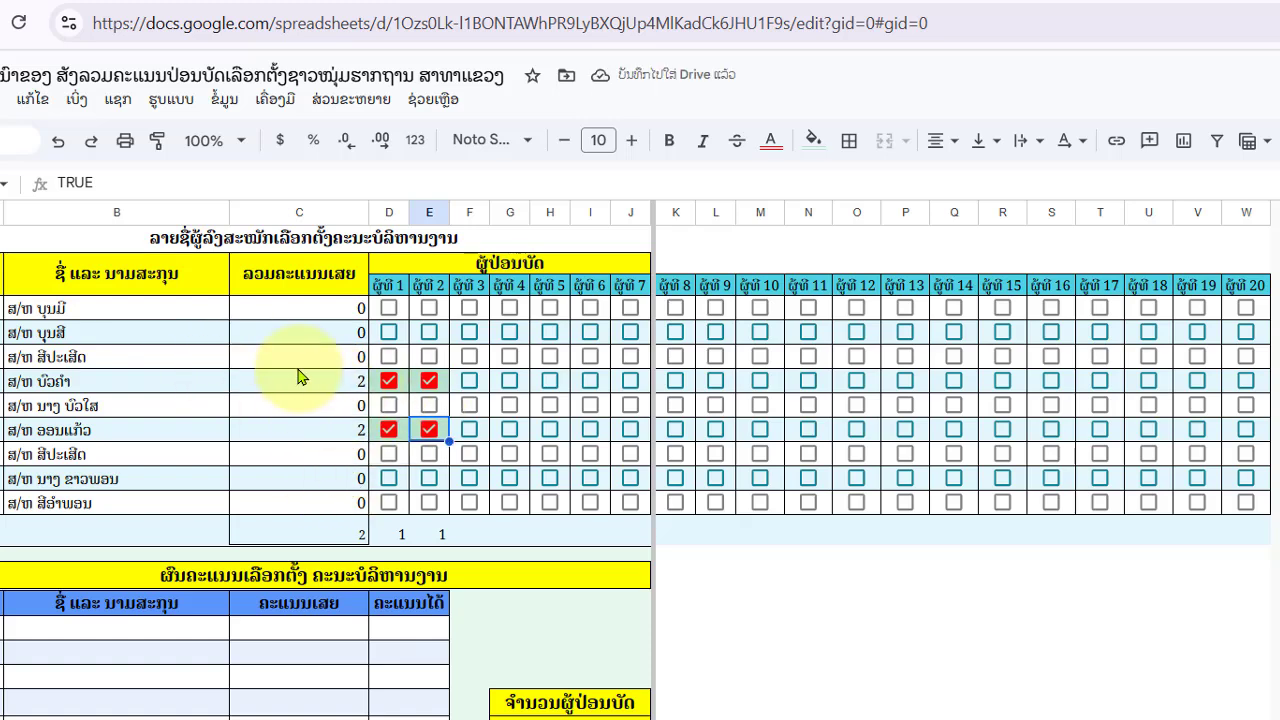
# - Untick all four test votes so every total and the C14 count return to 0
pyautogui.click(429, 381)
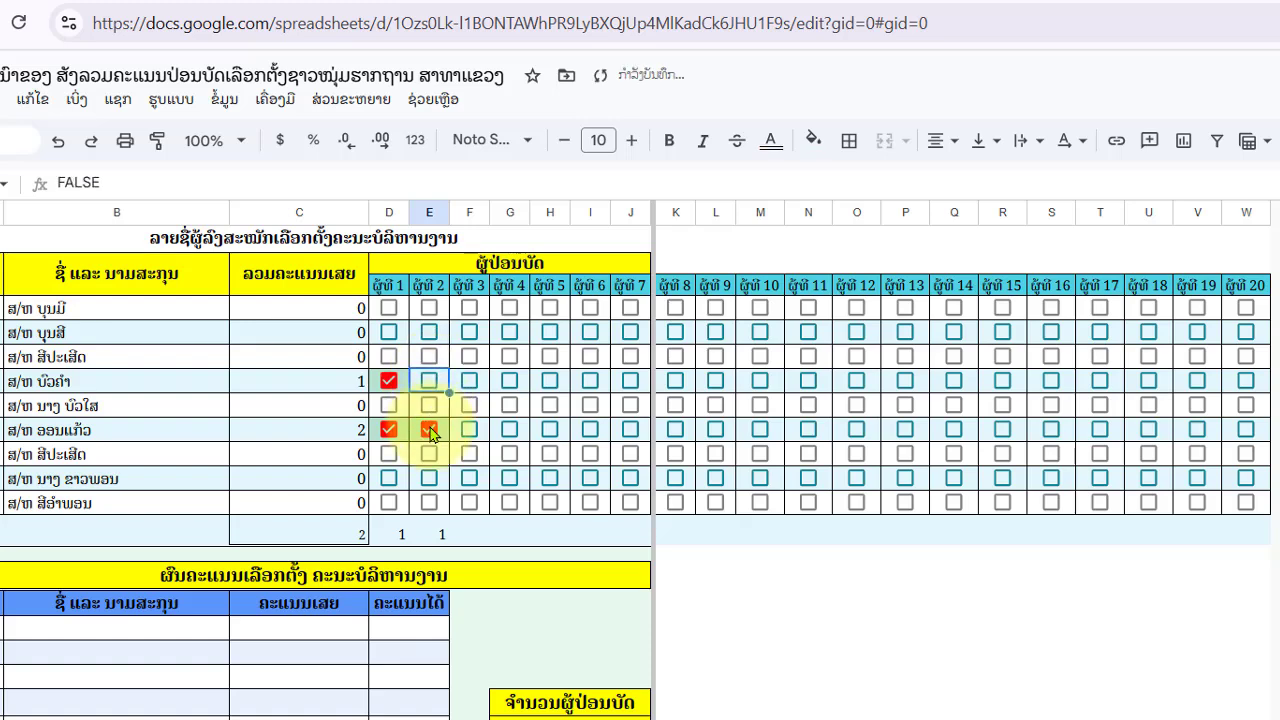
pyautogui.click(429, 429)
pyautogui.click(388, 383)
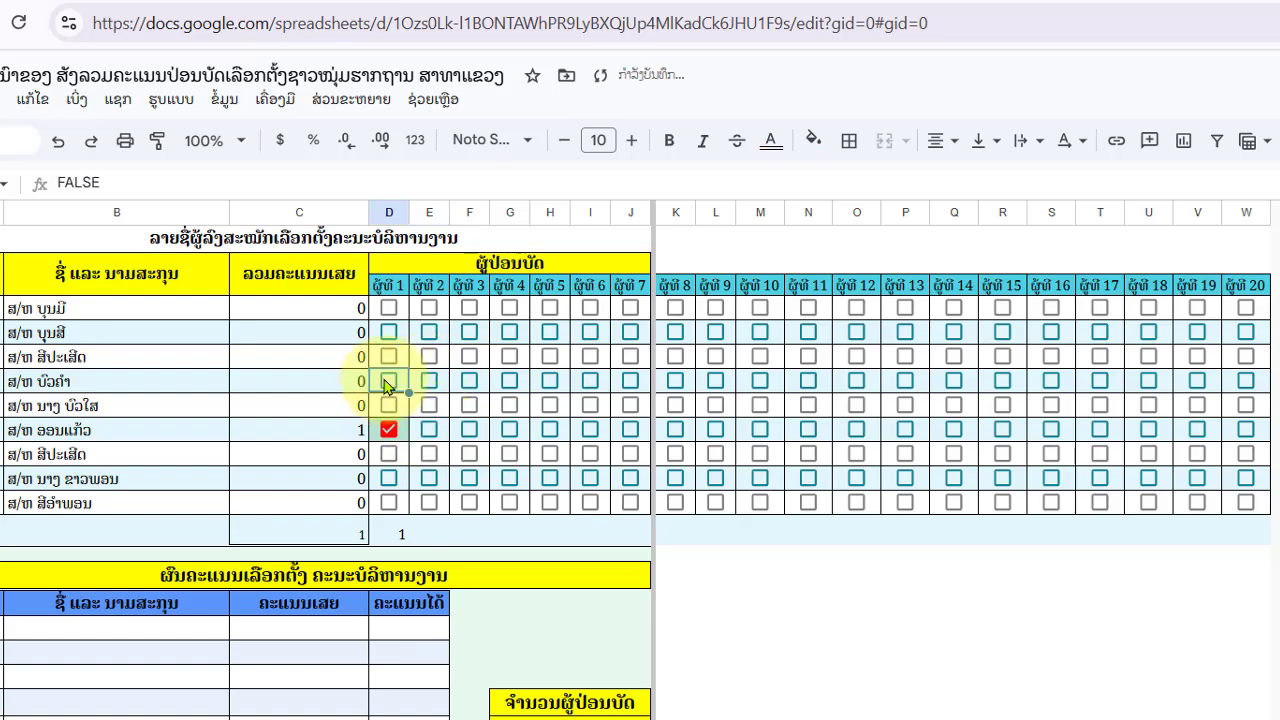
pyautogui.click(389, 430)
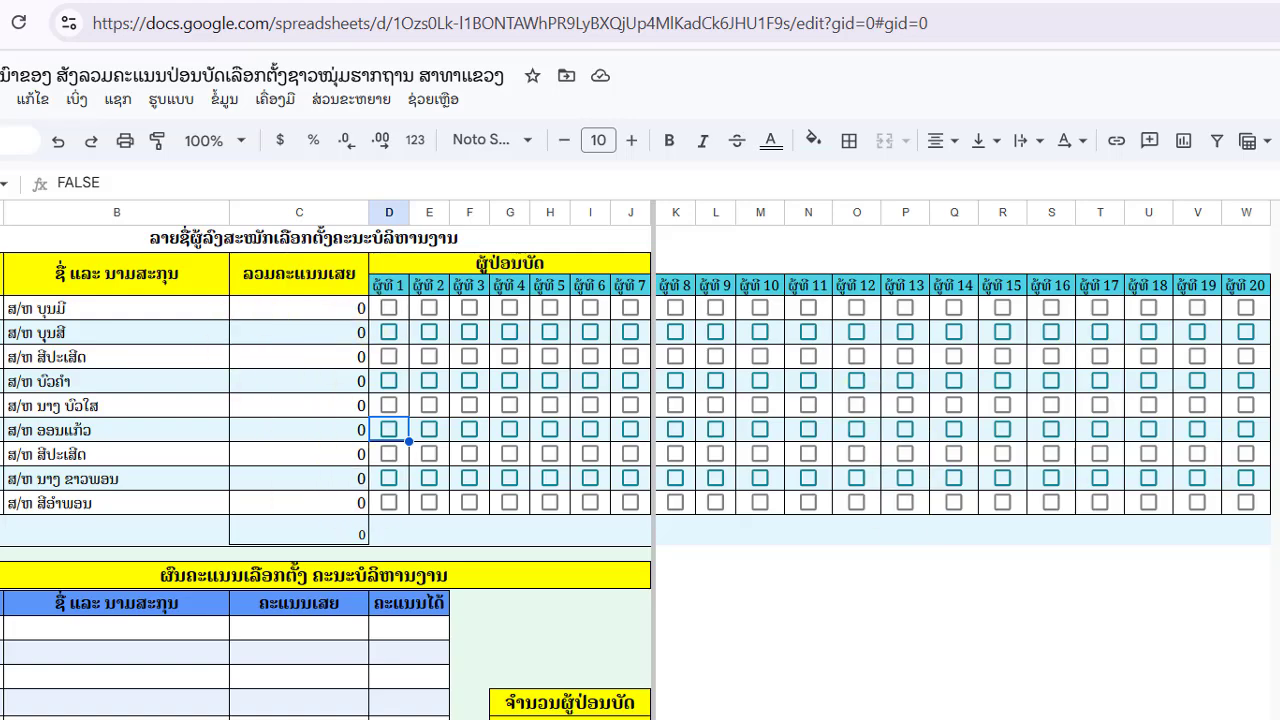
pyautogui.click(1246, 530)
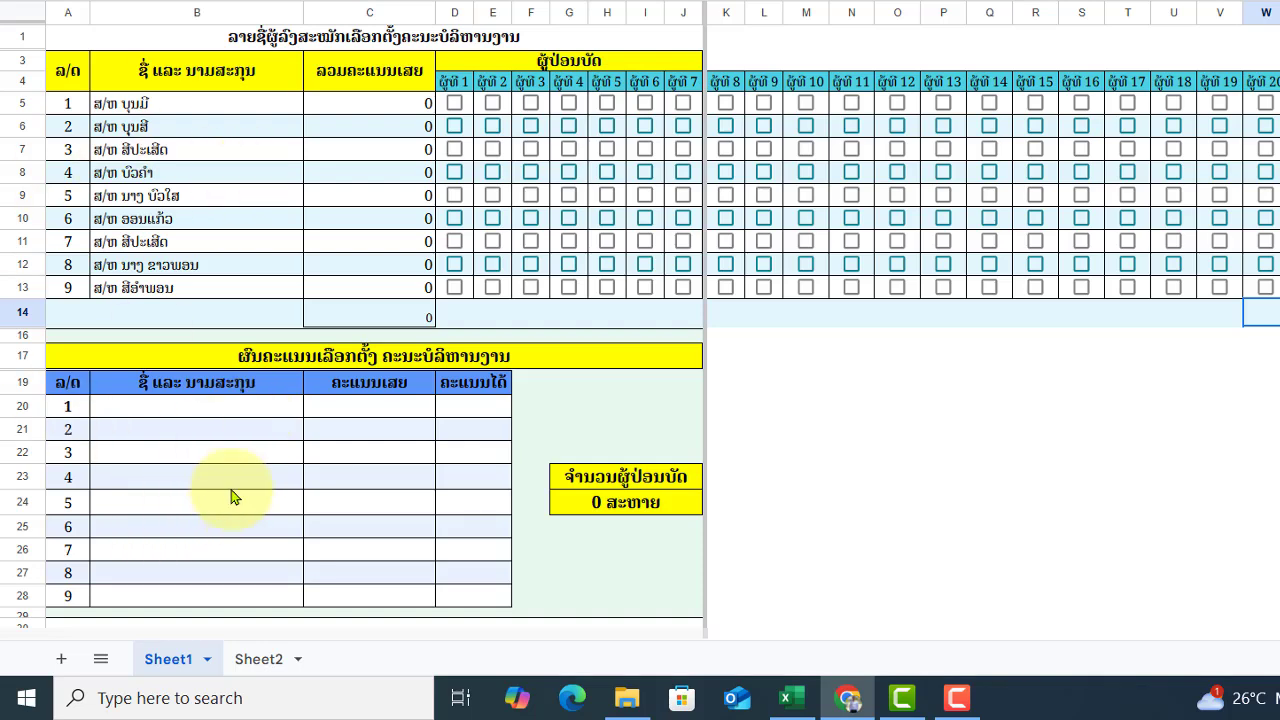
# - Paste the copied candidate names and totals into the results table starting at B20
pyautogui.click(135, 408)
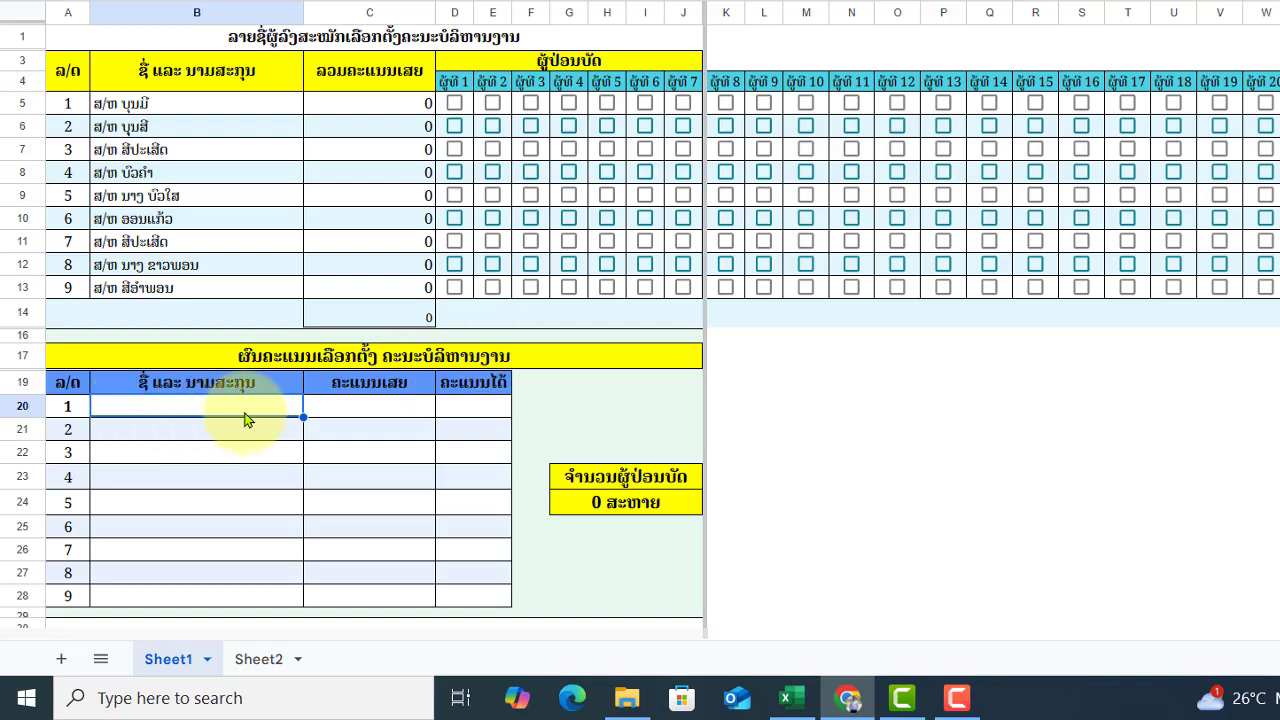
pyautogui.write('ສ/ທ ບຸນມີ ສ/ທ ບຸນສີ ສ/ທ ສີປະເສີດ ສ/ທ ບົວຄໍາ ສ/ທ ນາງ ບົວໄສ ສ/ທ ອອນແກ້ວ ສ/ທ ສີປະເສີດ ສ/ທ ນາງ ຂາວພອນ ສ/ທ ສີອໍາພອນ')
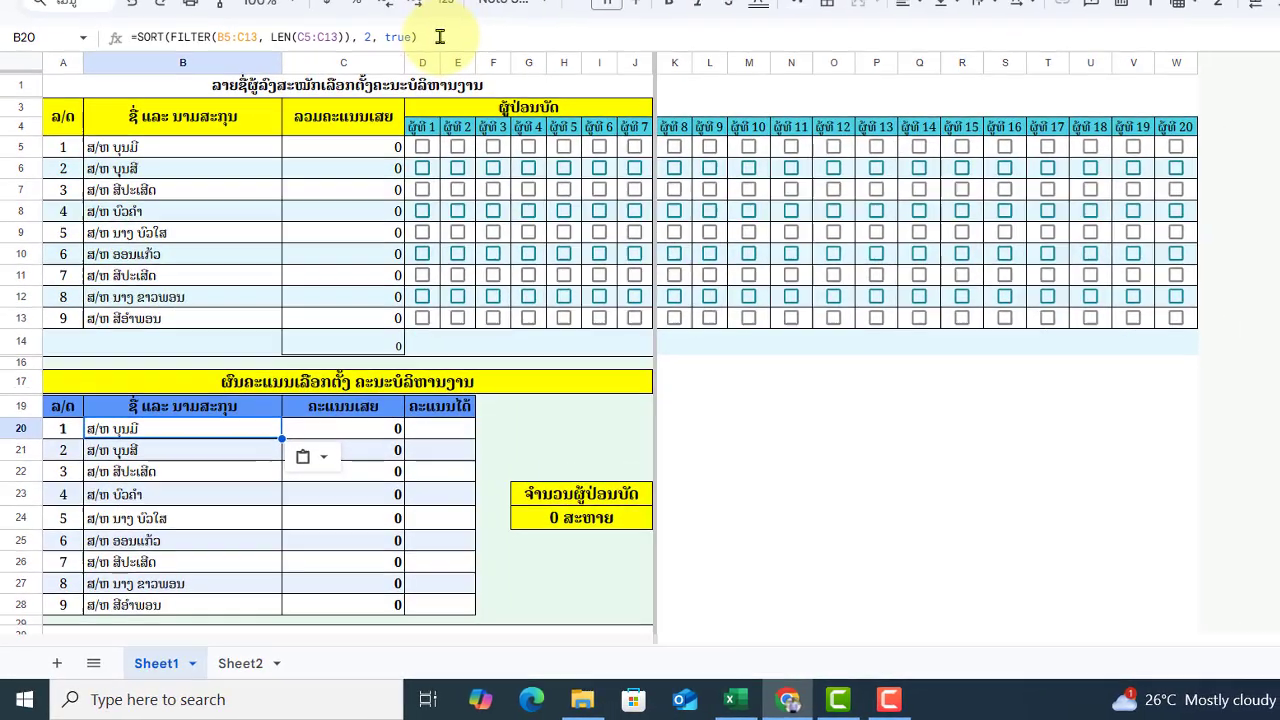
# - Change B20 to =SORT(FILTER(B5:C13, LEN(C5:C13)), 2, true) to auto-rank candidates
pyautogui.click(434, 45)
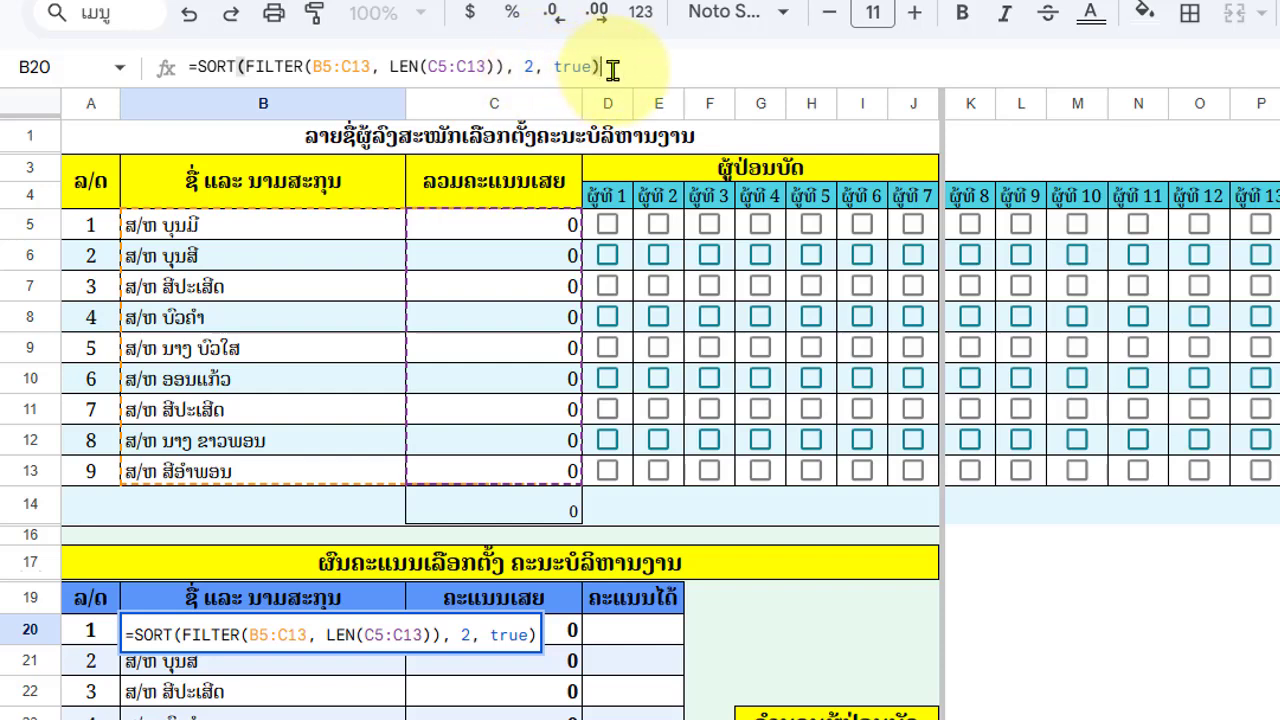
pyautogui.press('Return')
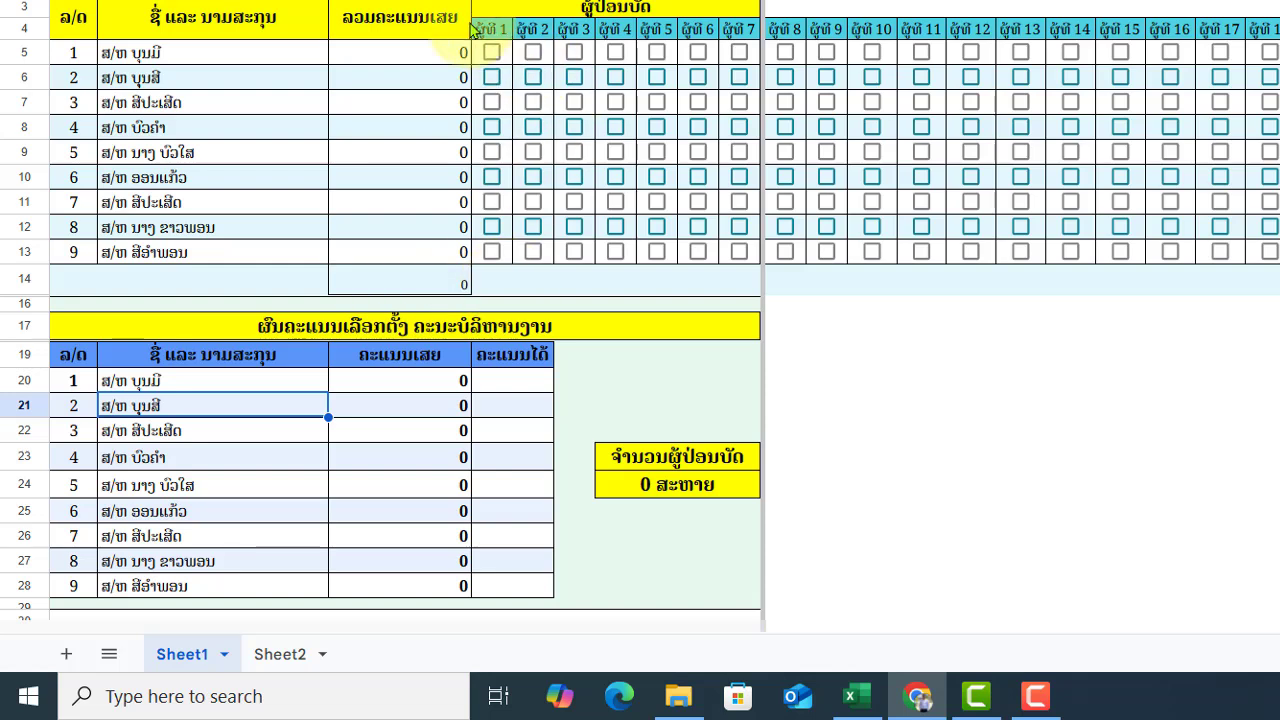
# - Enter =$C$14-C20 in D20 and fill it down through D28
pyautogui.click(521, 386)
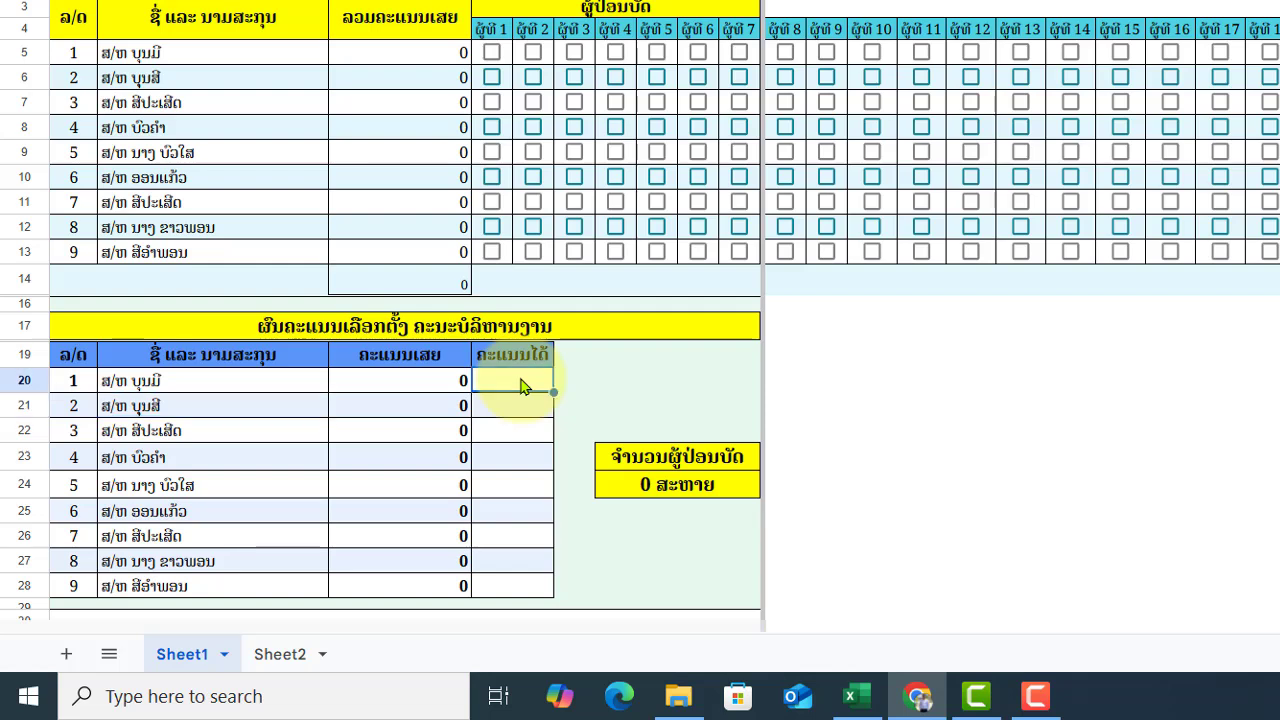
pyautogui.write('=')
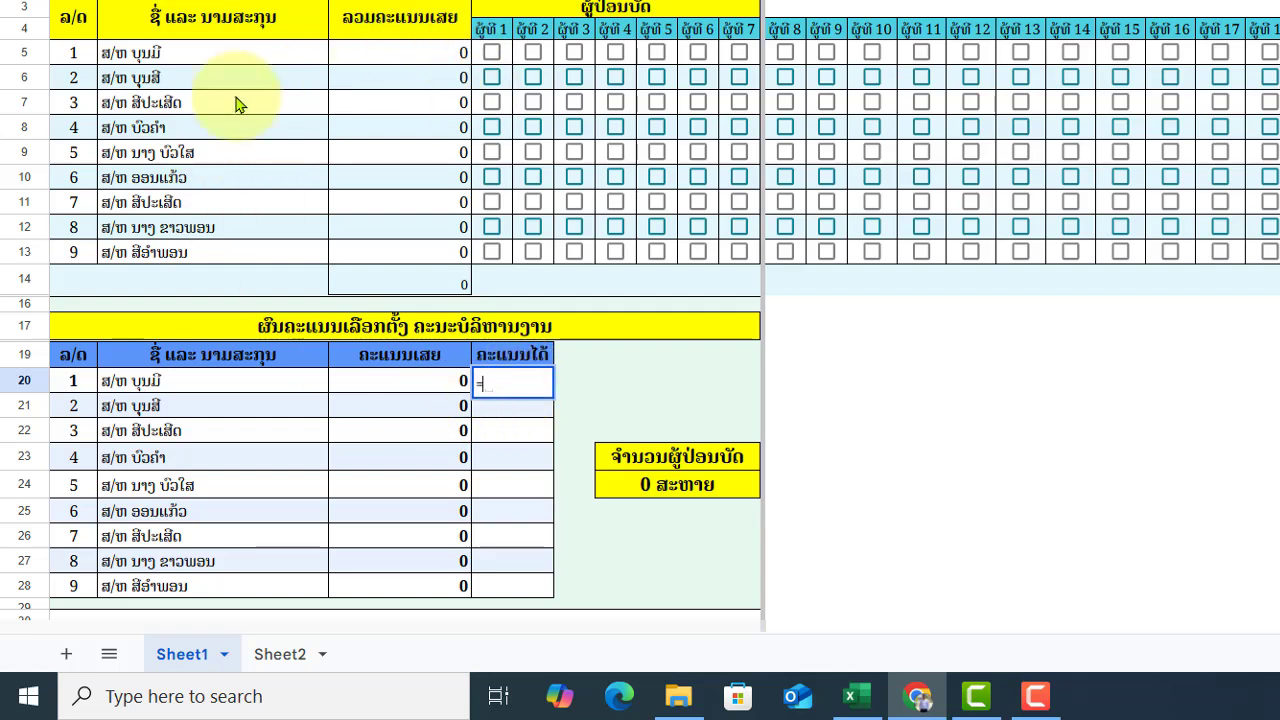
pyautogui.click(414, 287)
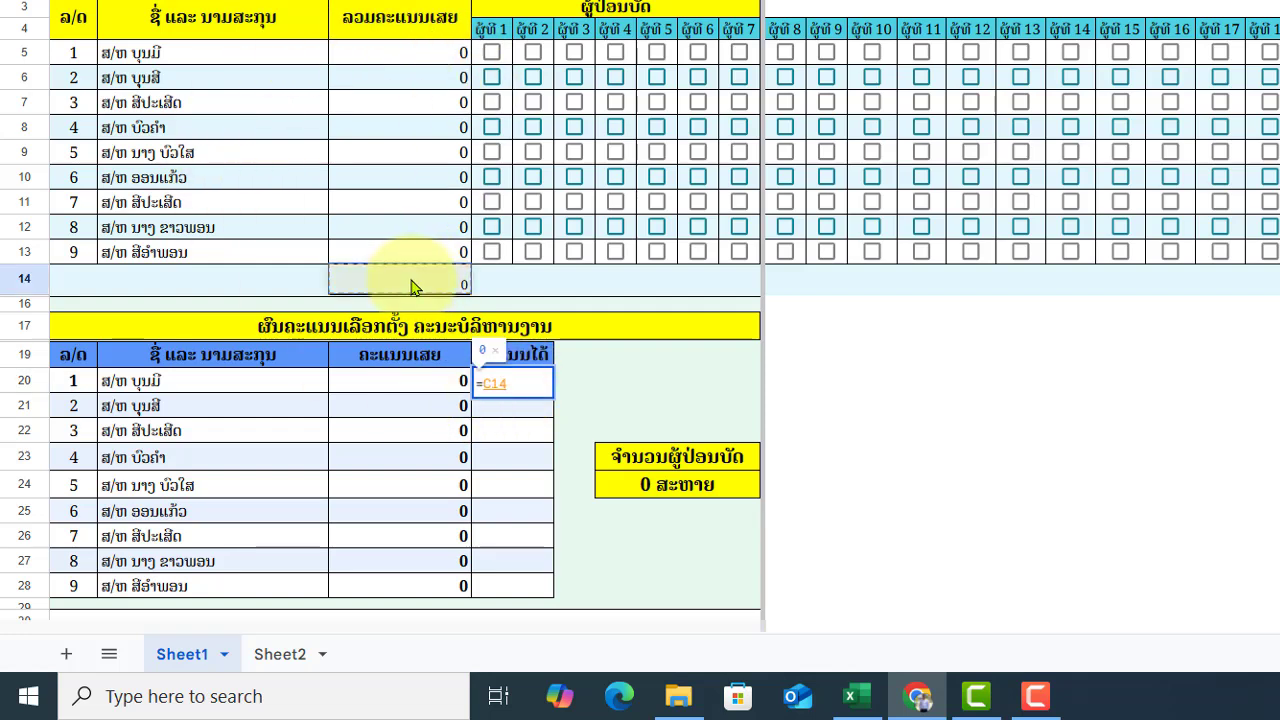
pyautogui.write('-')
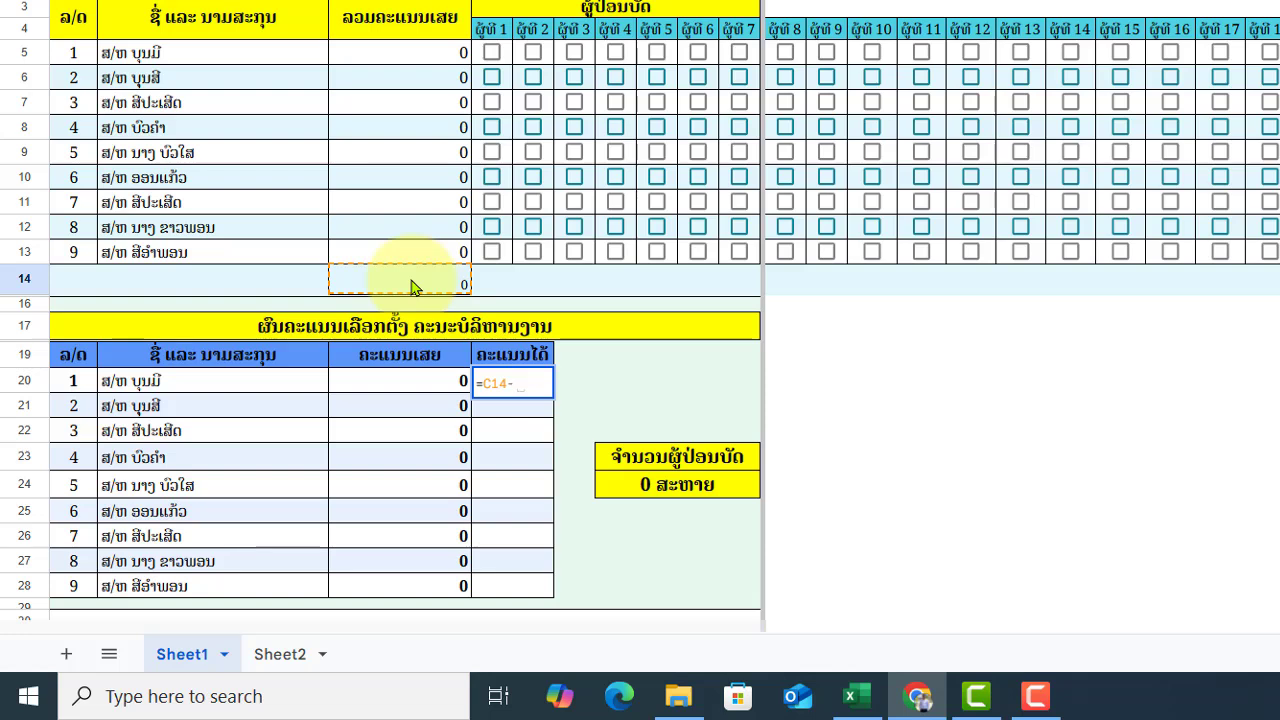
pyautogui.click(409, 384)
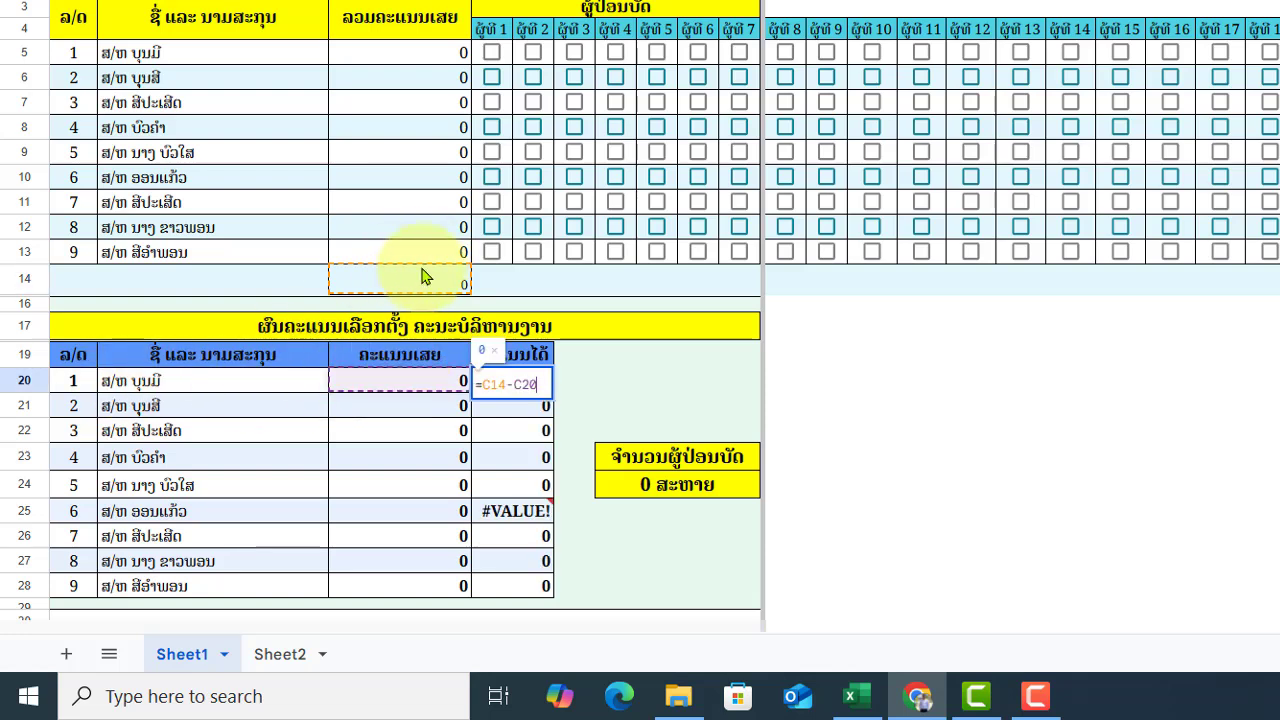
pyautogui.click(491, 386)
pyautogui.press('F4')
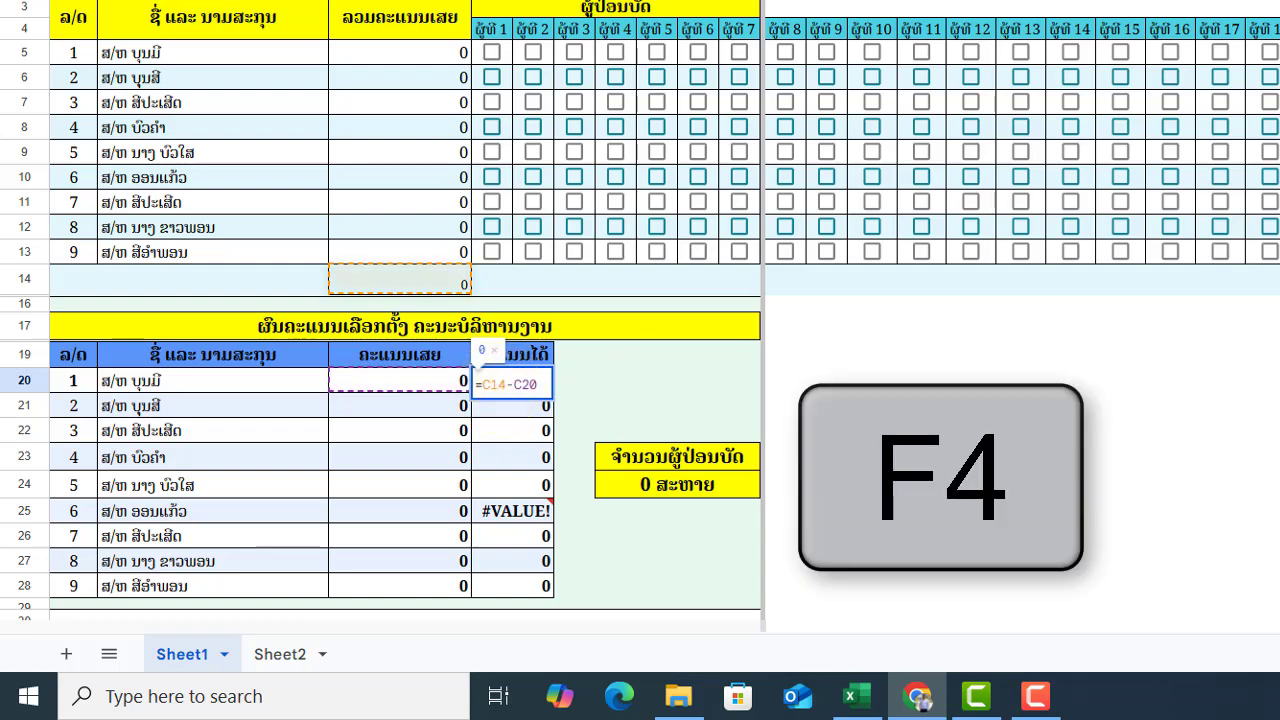
pyautogui.press('F4')
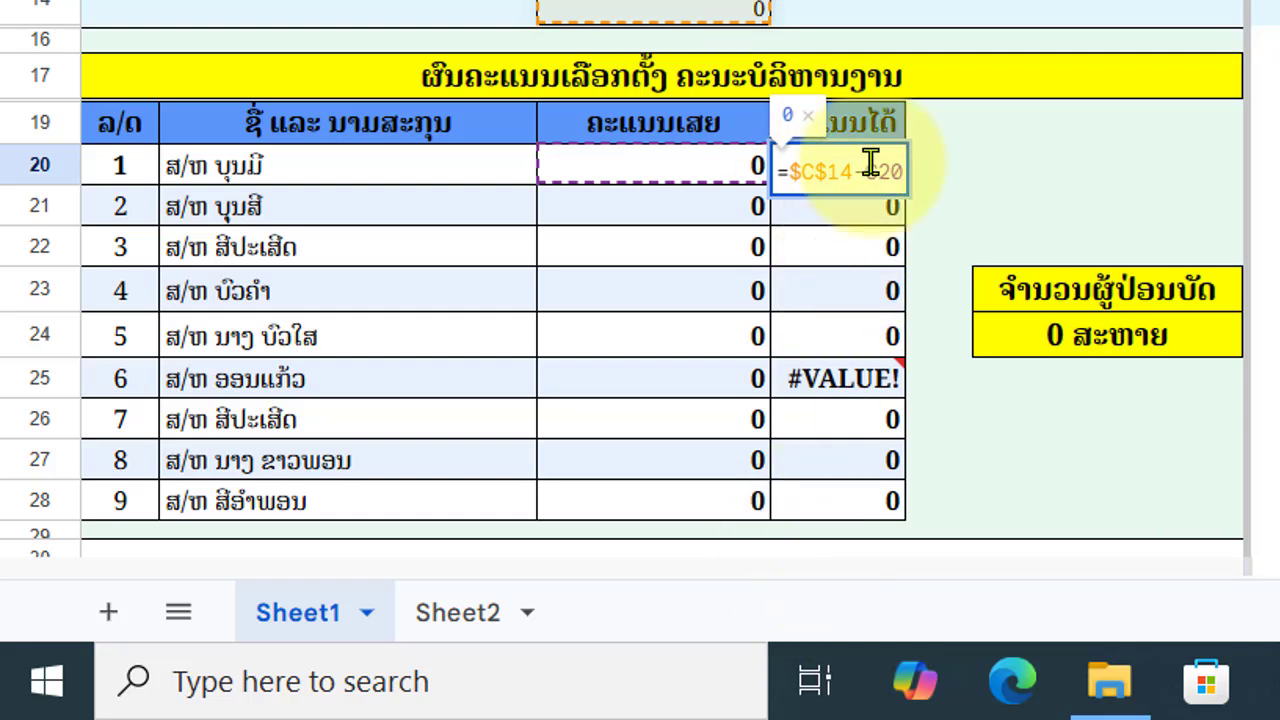
pyautogui.press('Escape')
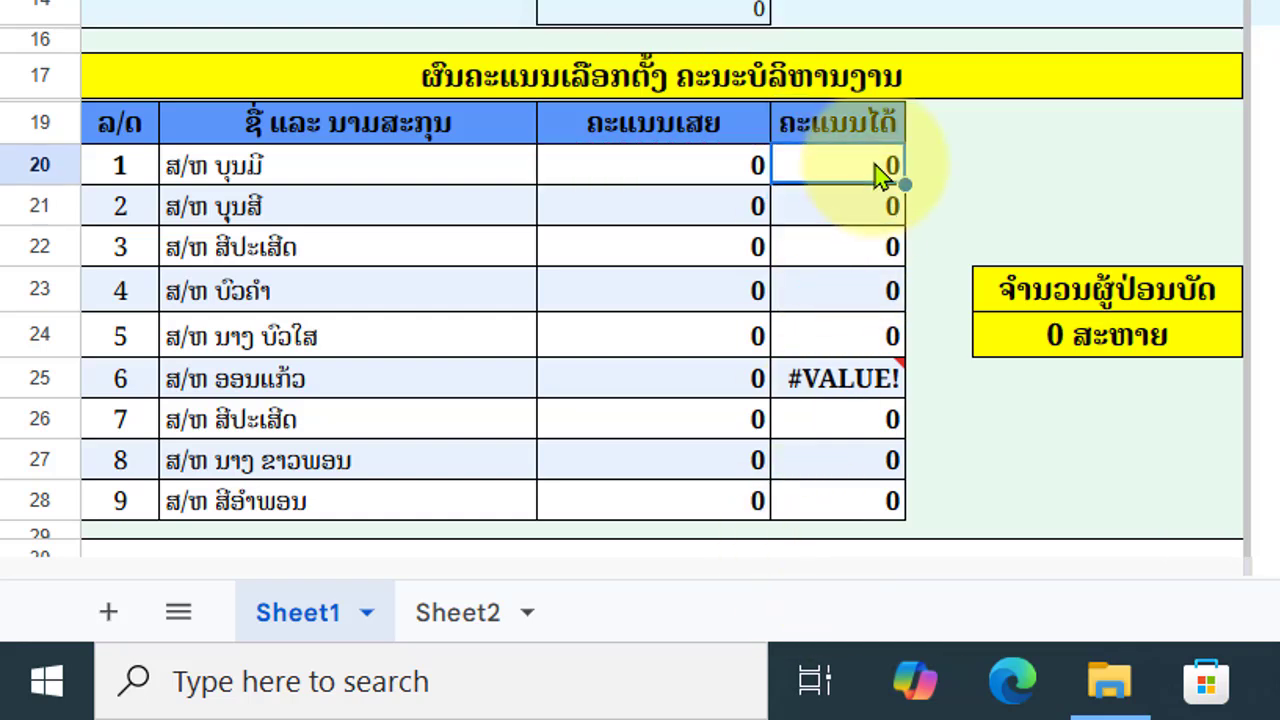
pyautogui.moveTo(898, 173); pyautogui.dragTo(905, 505)
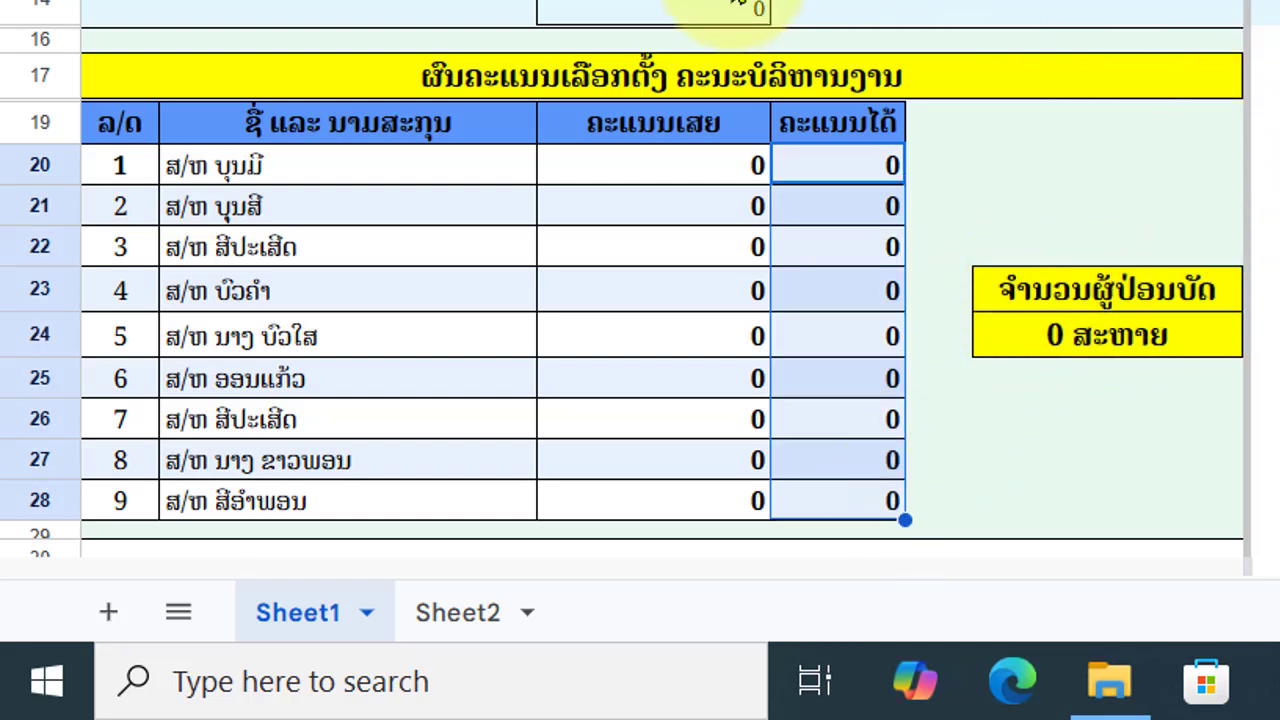
# - Replace the old voter-count value with =C14&" ສະຫາຍ", showing 0 ສະຫາຍ
pyautogui.click(1057, 351)
pyautogui.press('Delete')
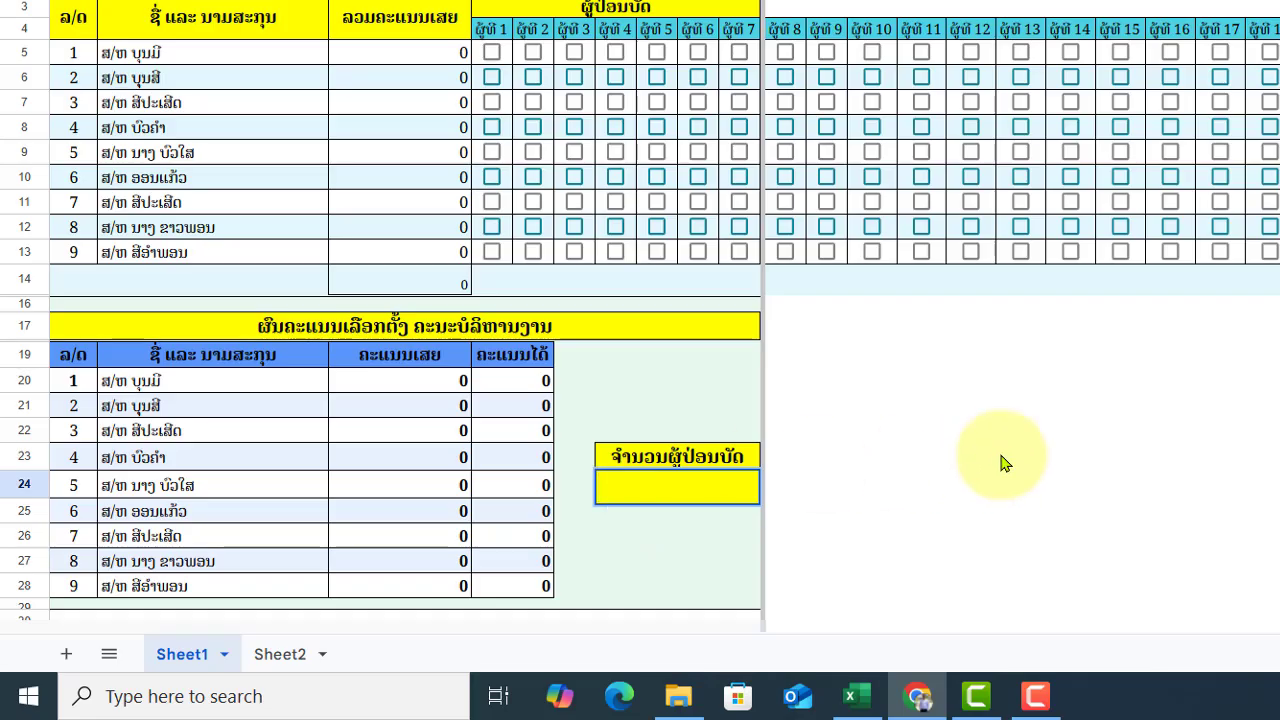
pyautogui.click(1005, 460)
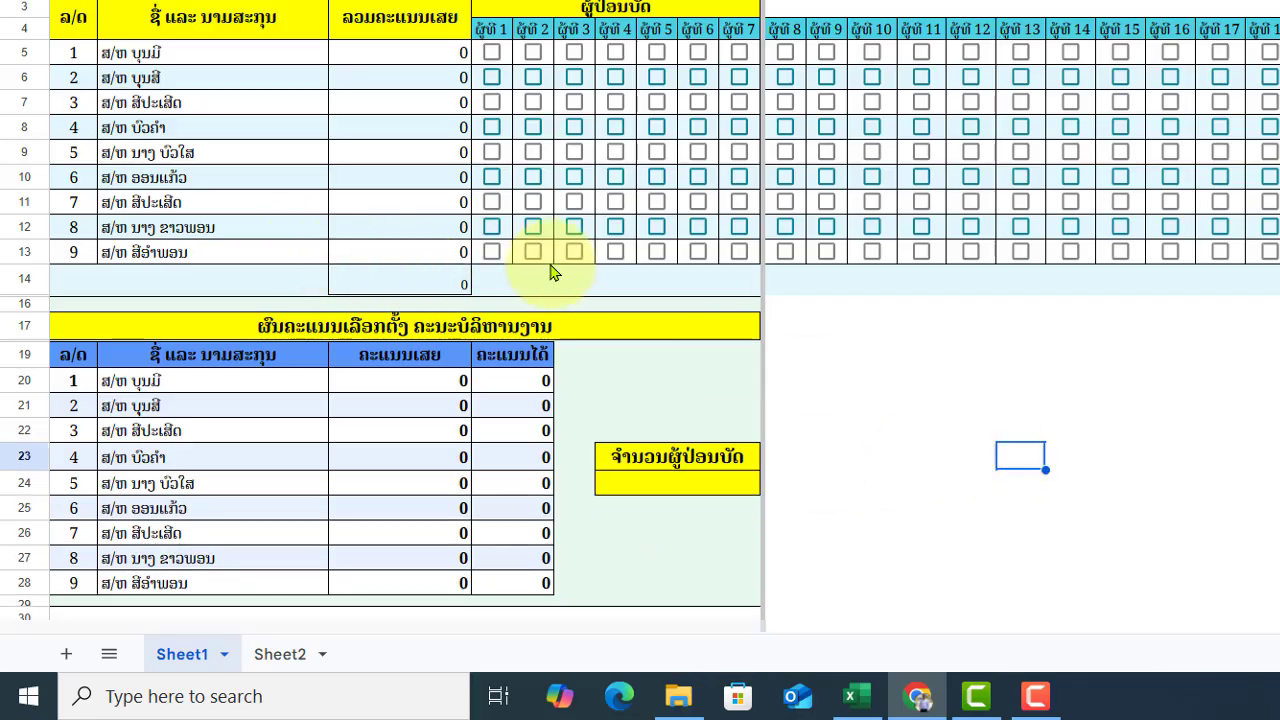
pyautogui.click(670, 485)
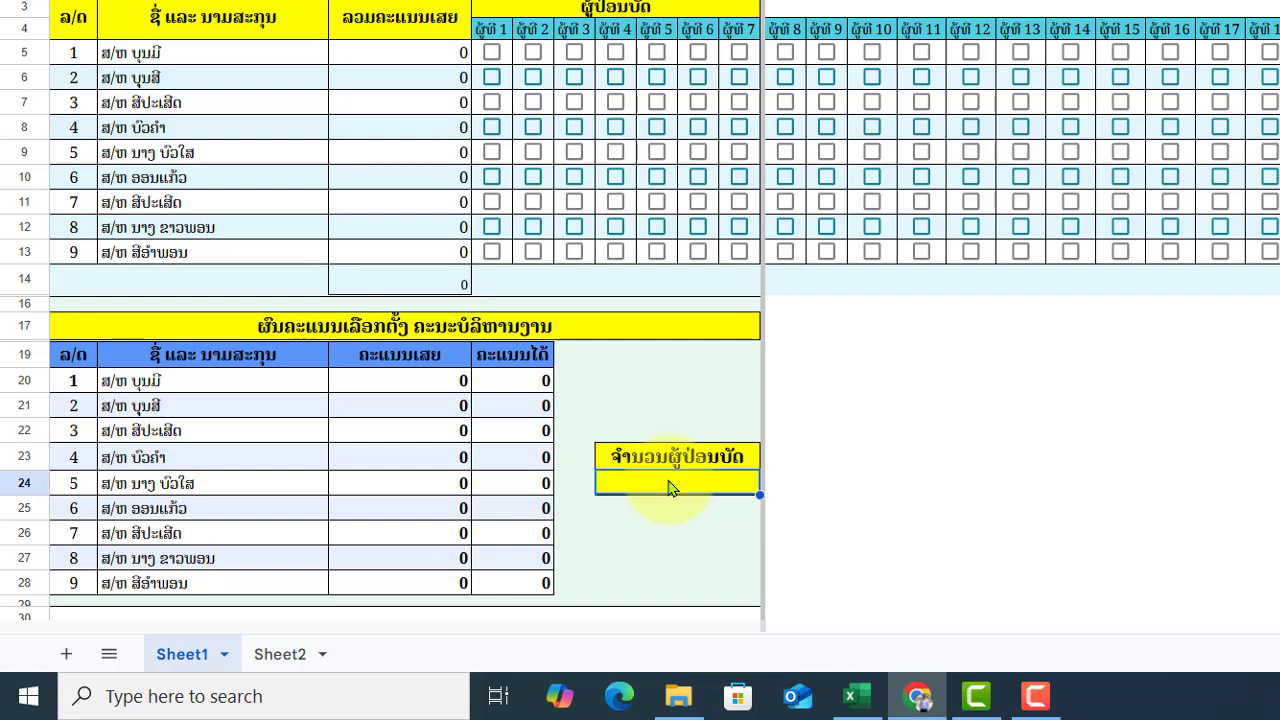
pyautogui.write('=')
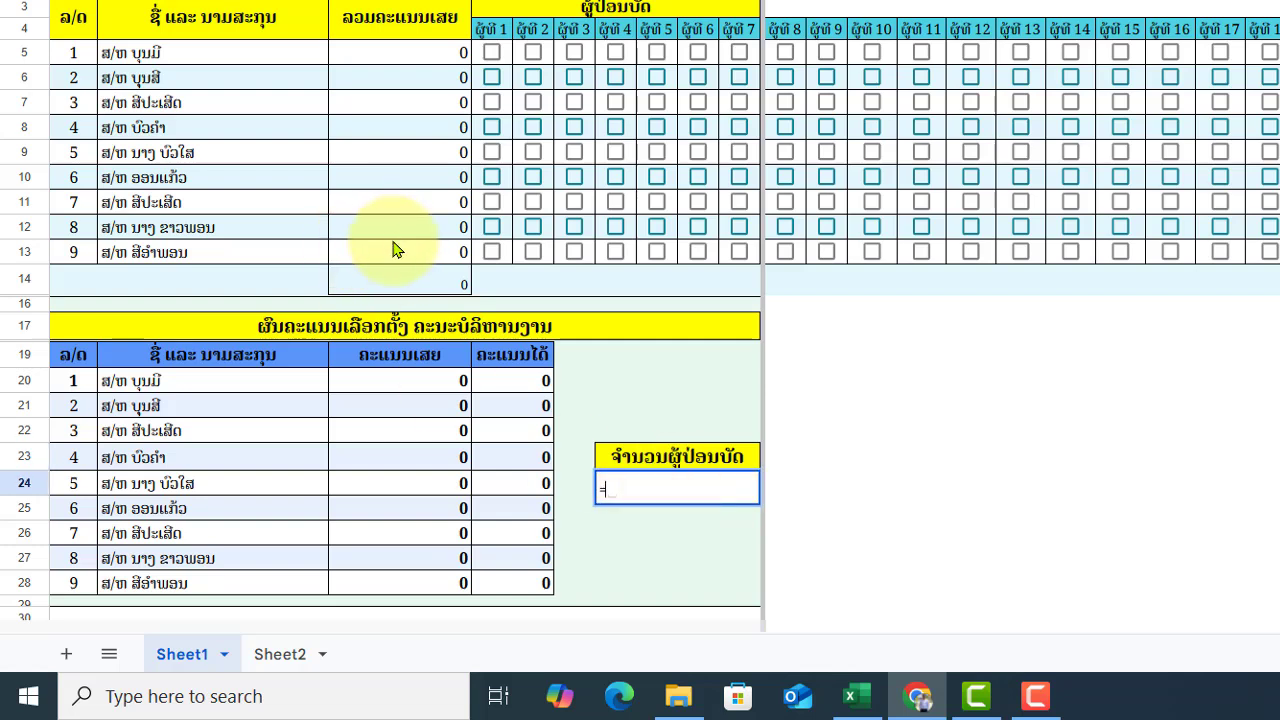
pyautogui.click(422, 286)
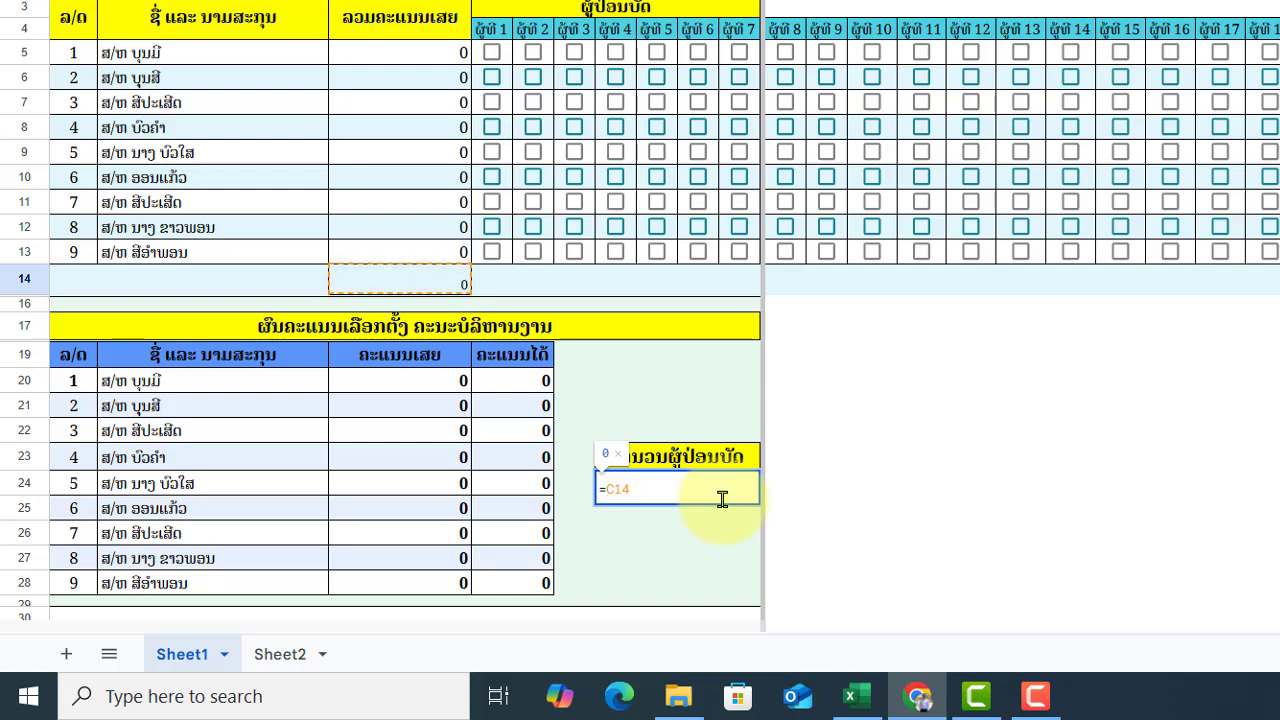
pyautogui.write('&')
pyautogui.press('BackSpace')
pyautogui.press('BackSpace')
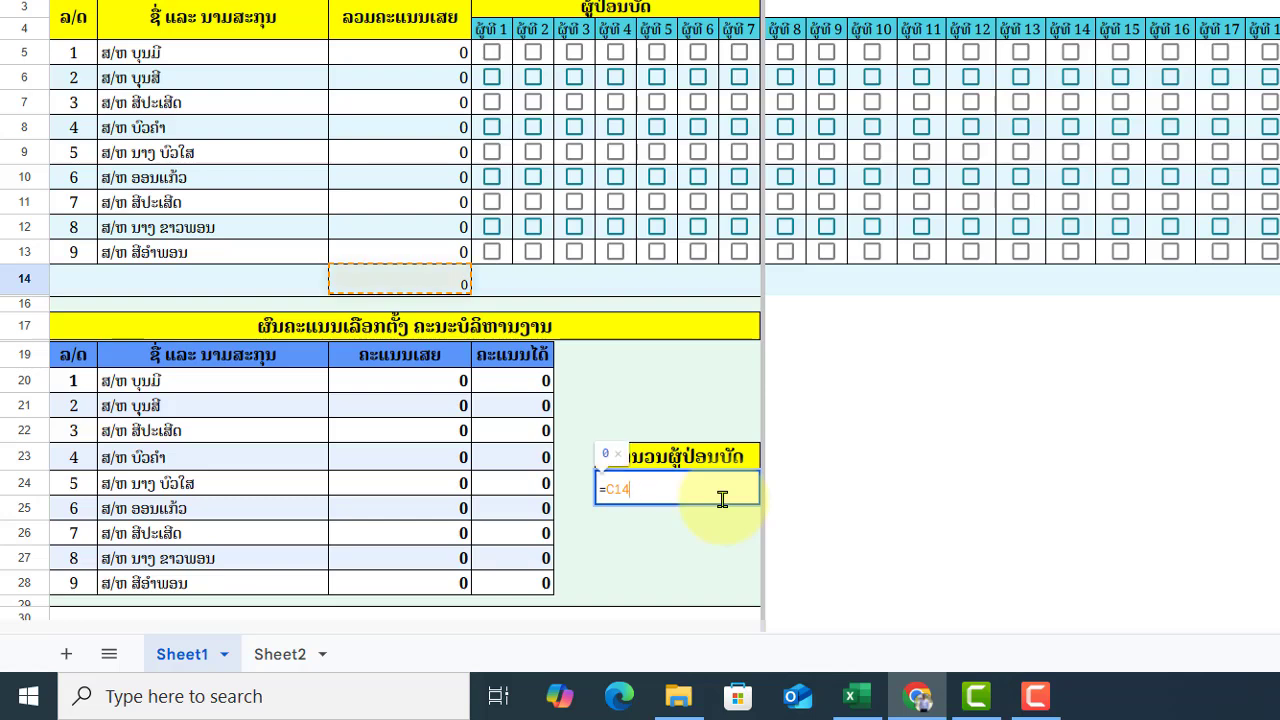
pyautogui.write('&')
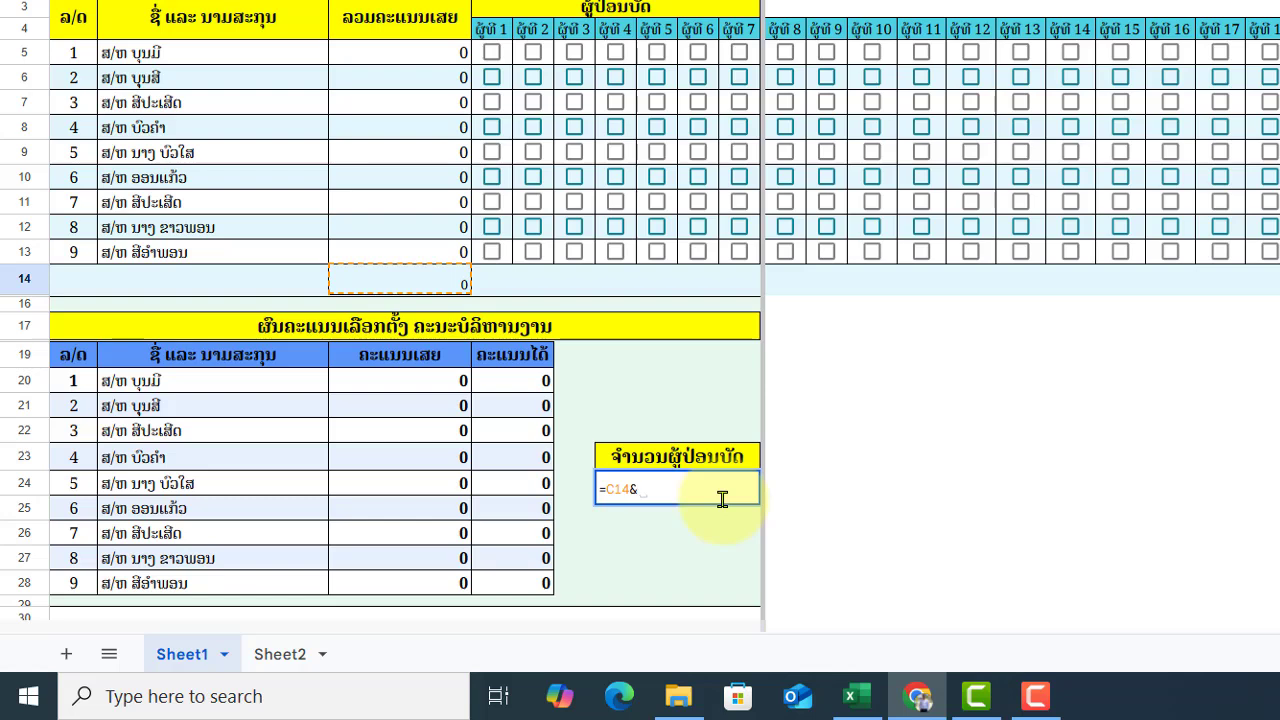
pyautogui.write('"')
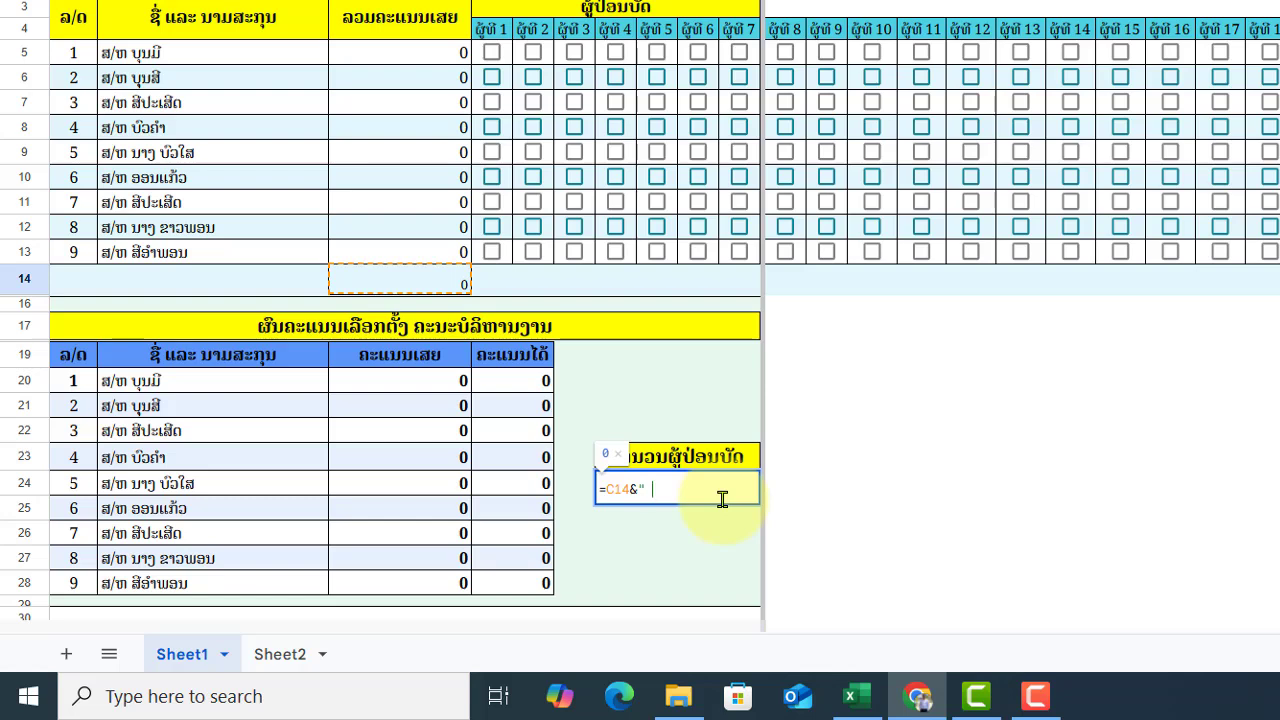
pyautogui.write('ສະຫາຍ')
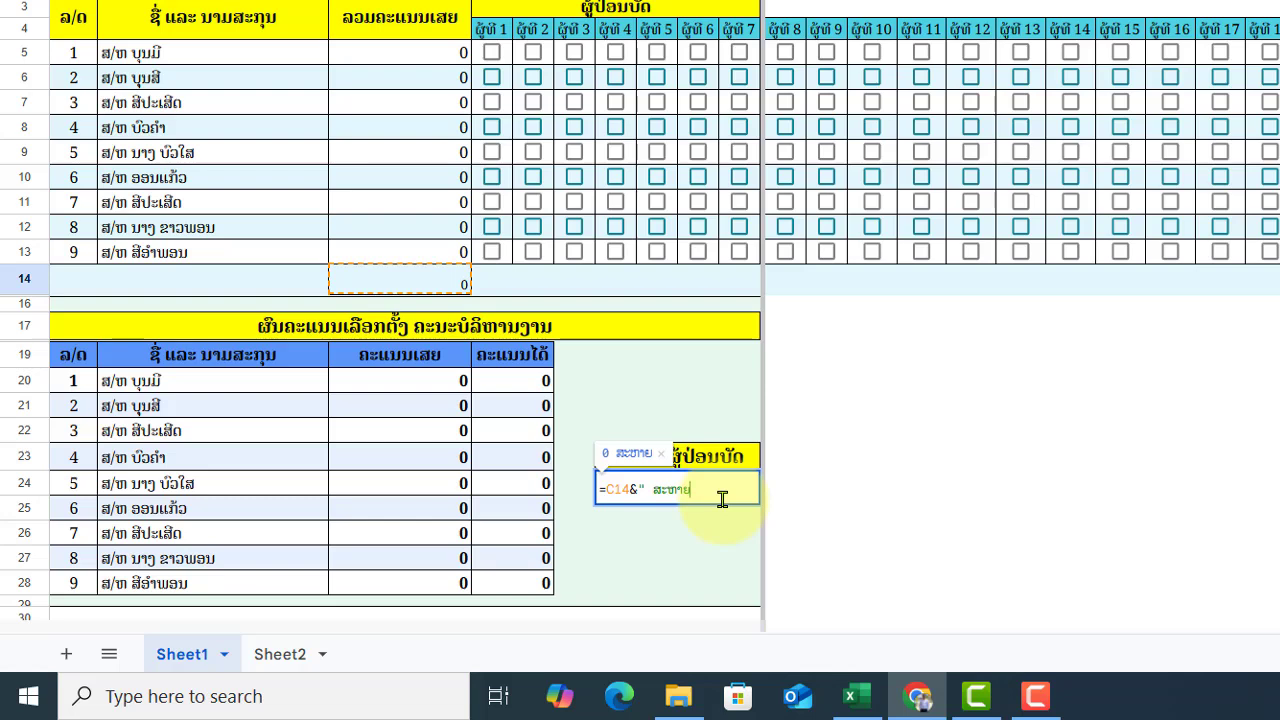
pyautogui.write('"')
pyautogui.press('Return')
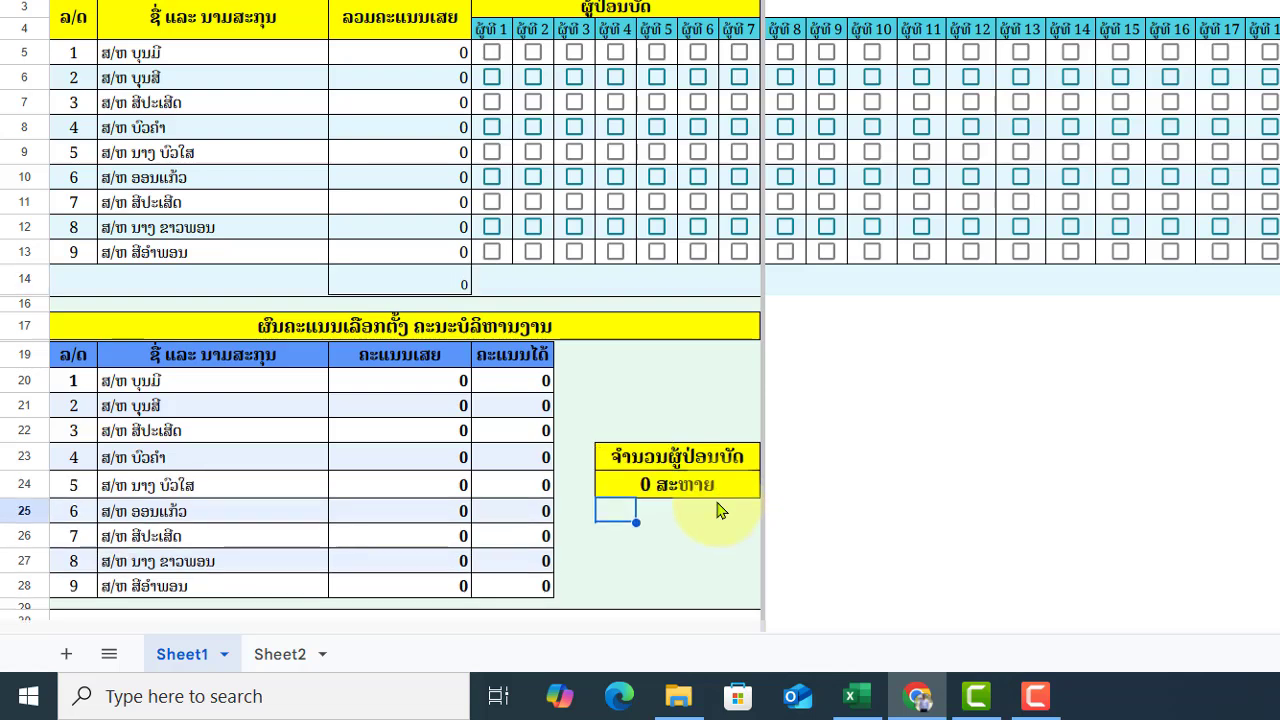
# - Switch the tally sheet to View > Full screen and dismiss the exit notice
pyautogui.click(1015, 448)
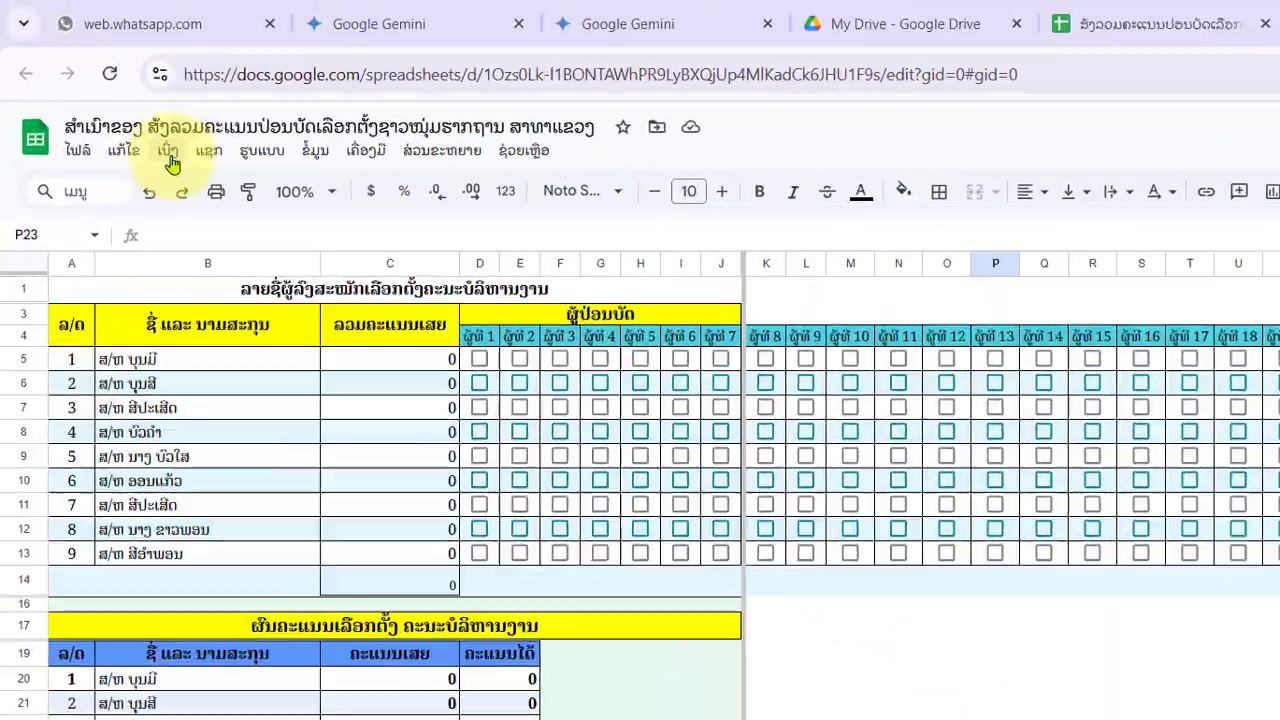
pyautogui.click(124, 90)
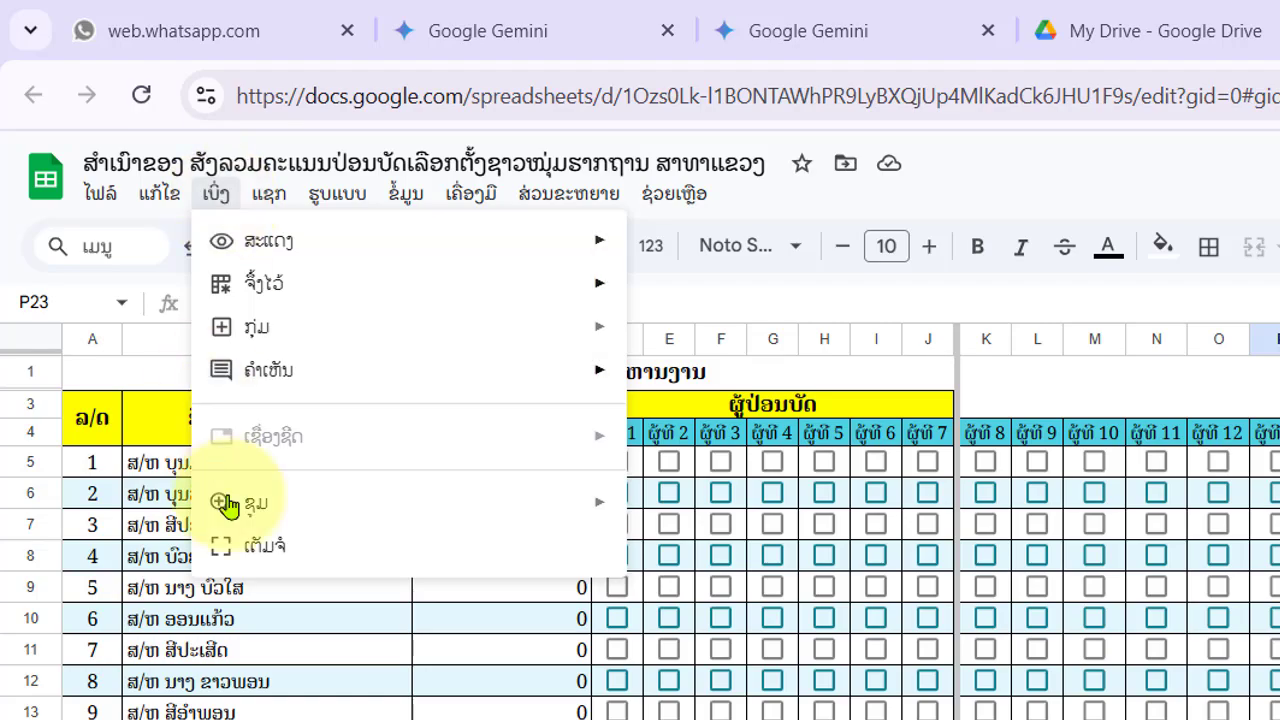
pyautogui.click(301, 558)
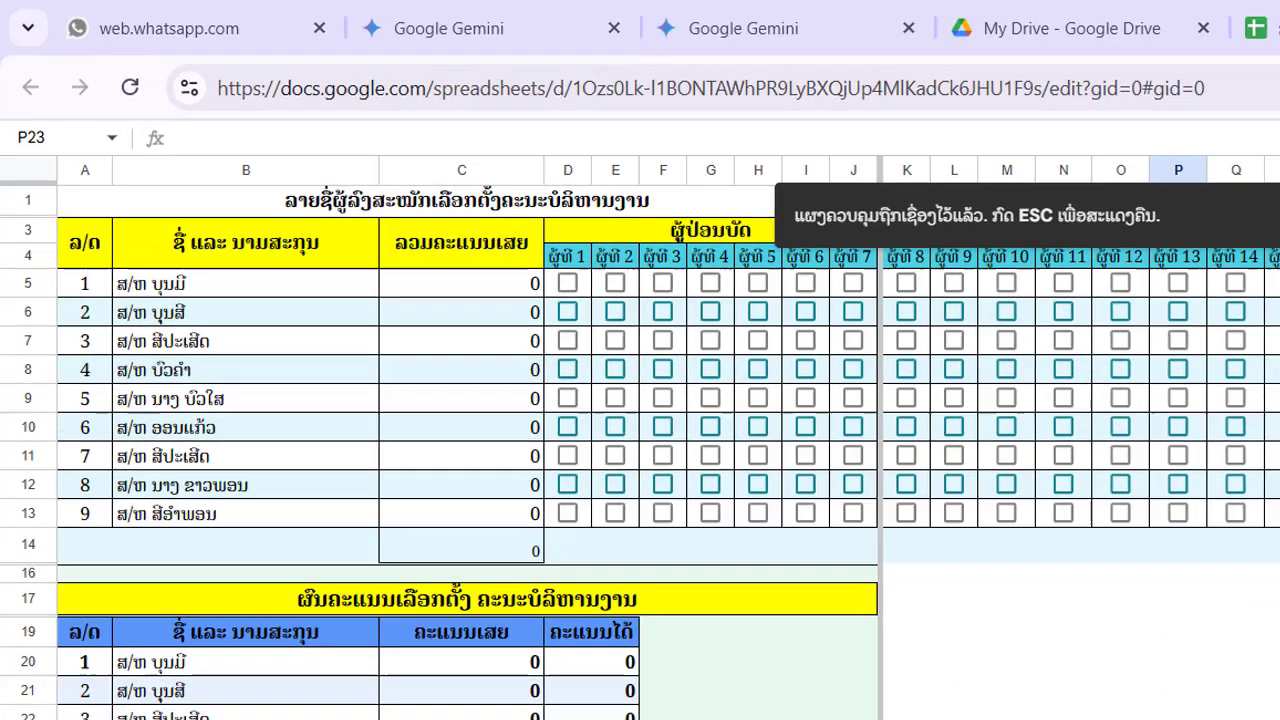
pyautogui.click(1014, 480)
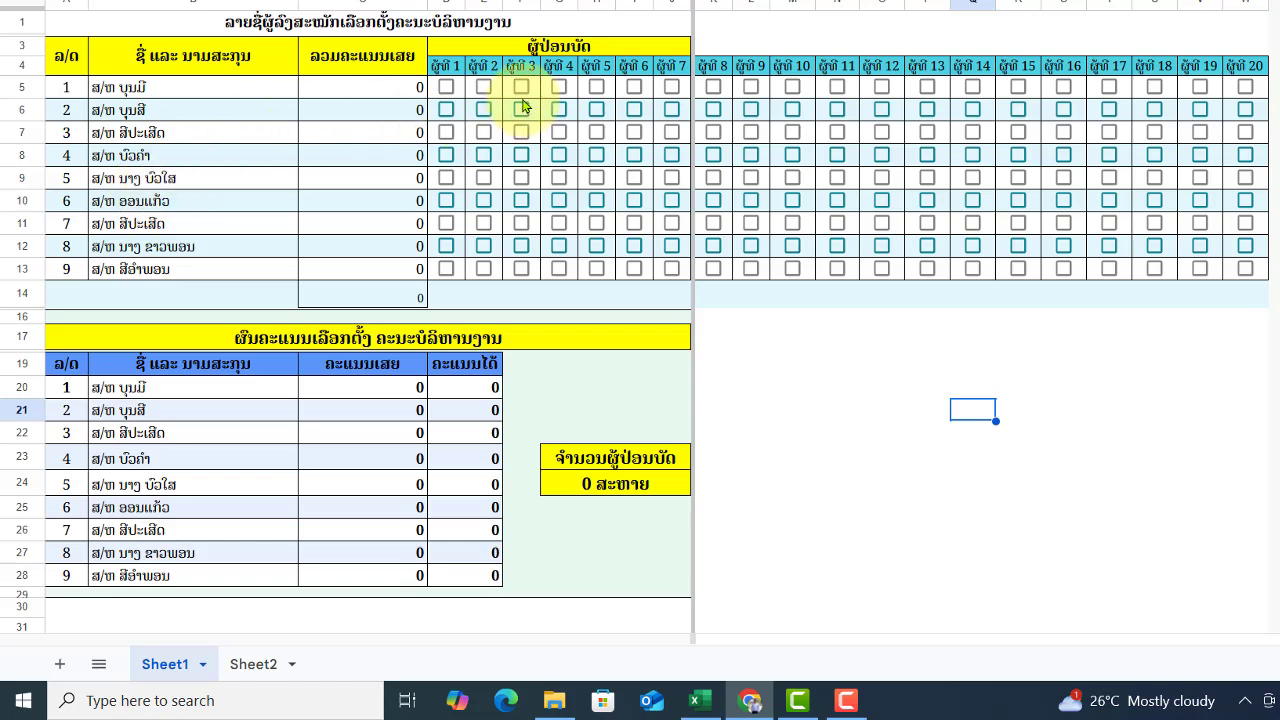
# - Tick ballots: voter 1 rows 5,7; voter 2 rows 6,9; voter 3 rows 5,6; voter 4 rows 7,10; voter 5 rows 12,13
pyautogui.click(446, 88)
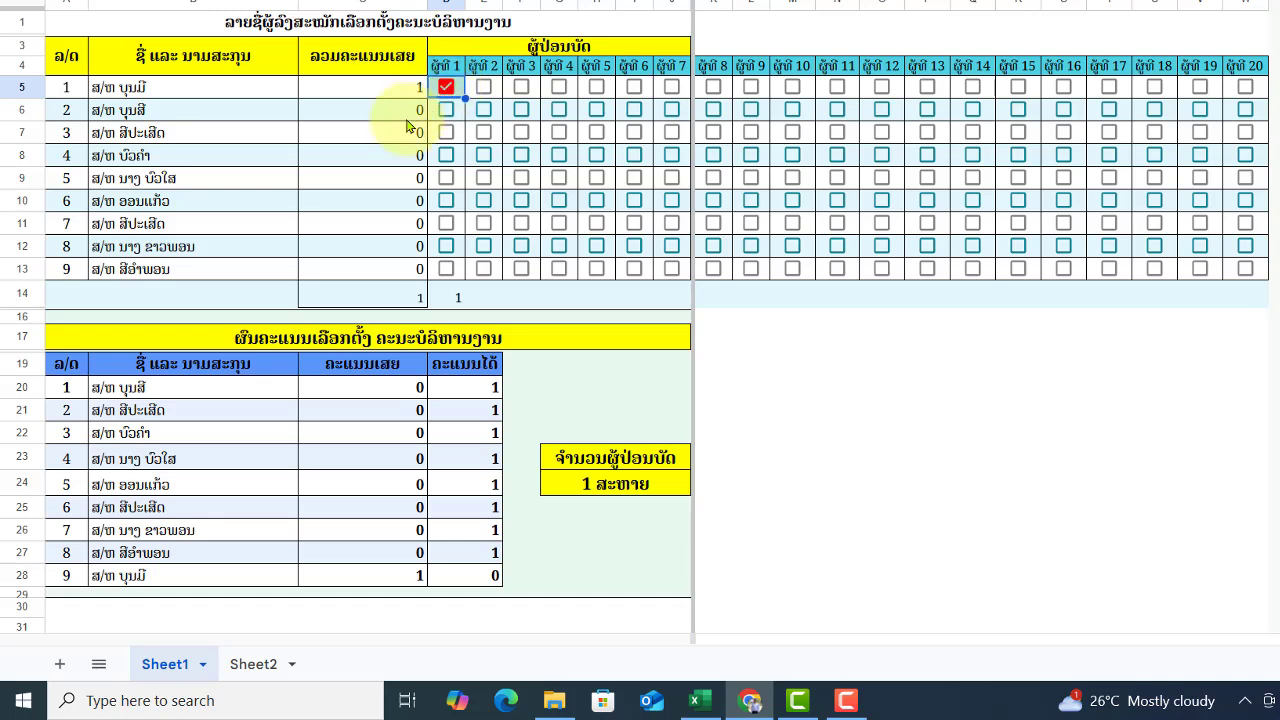
pyautogui.click(446, 133)
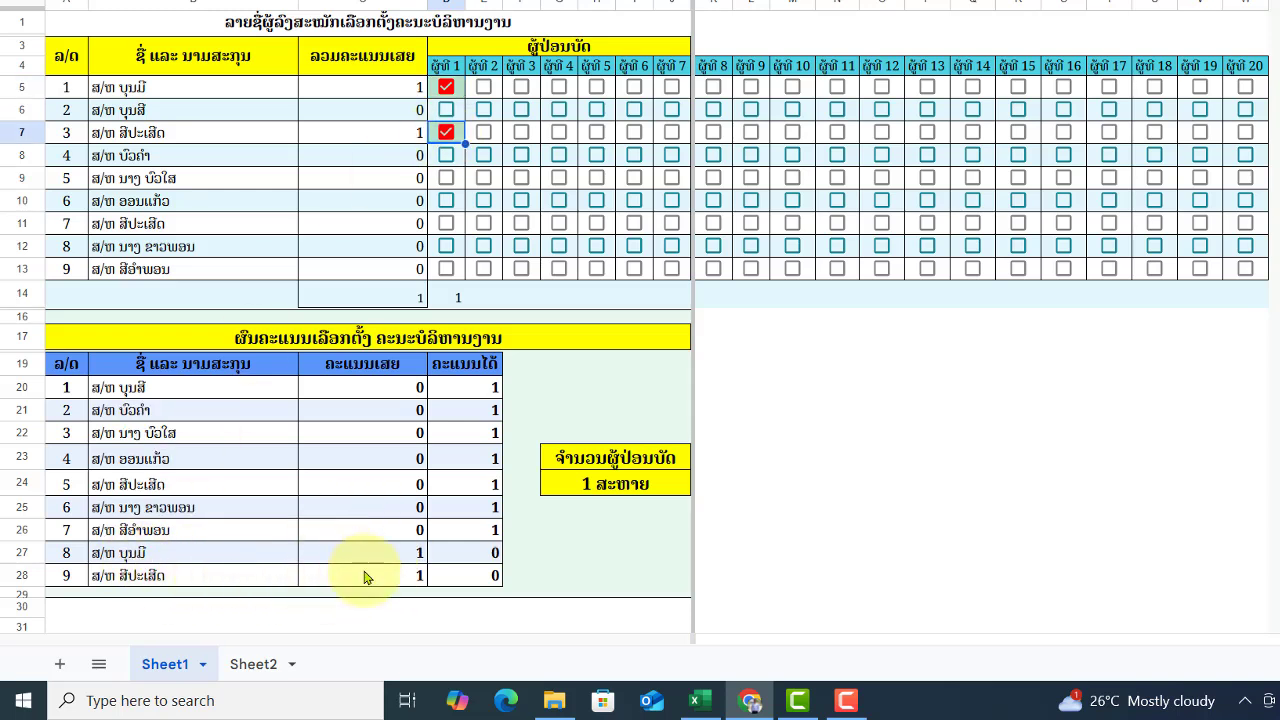
pyautogui.click(484, 110)
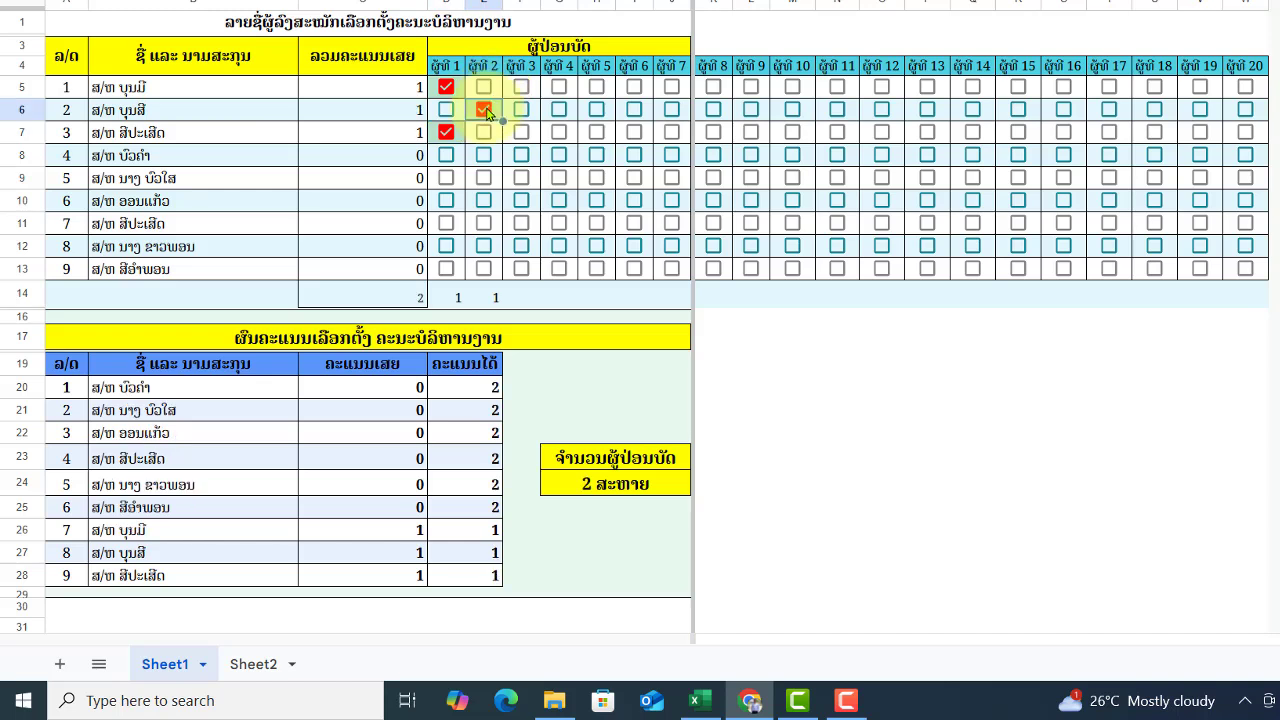
pyautogui.click(484, 178)
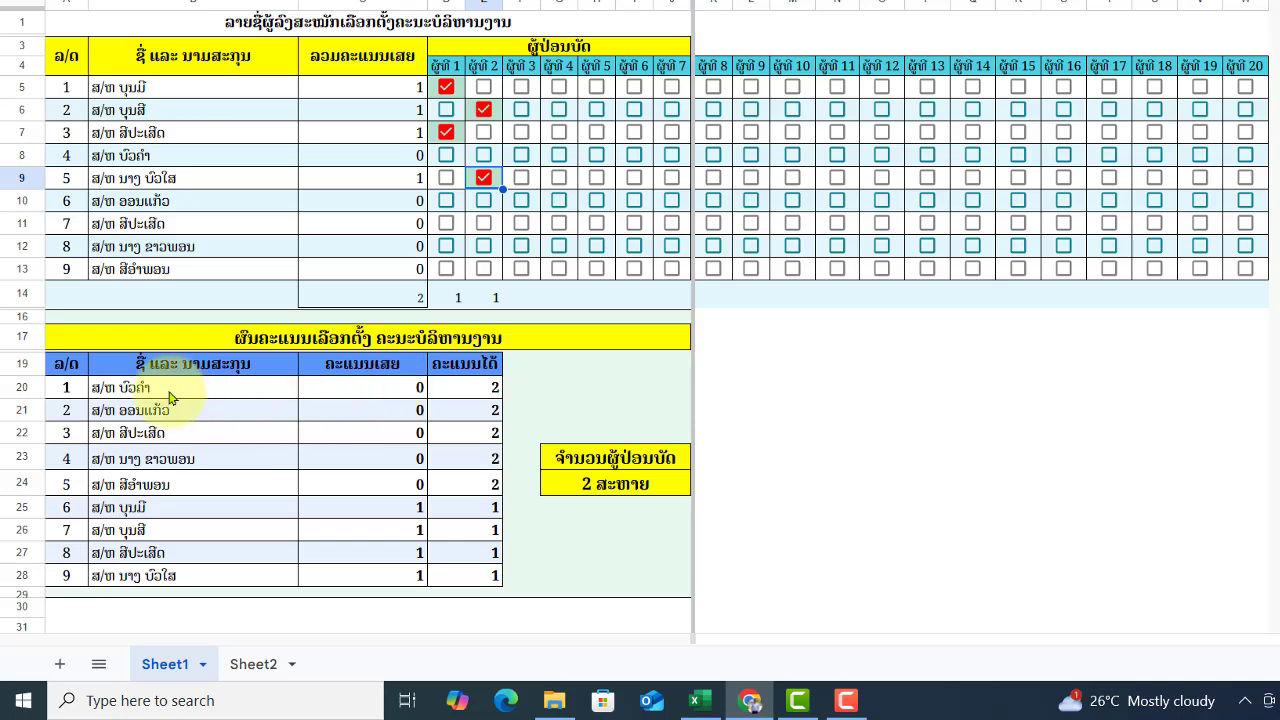
pyautogui.click(520, 88)
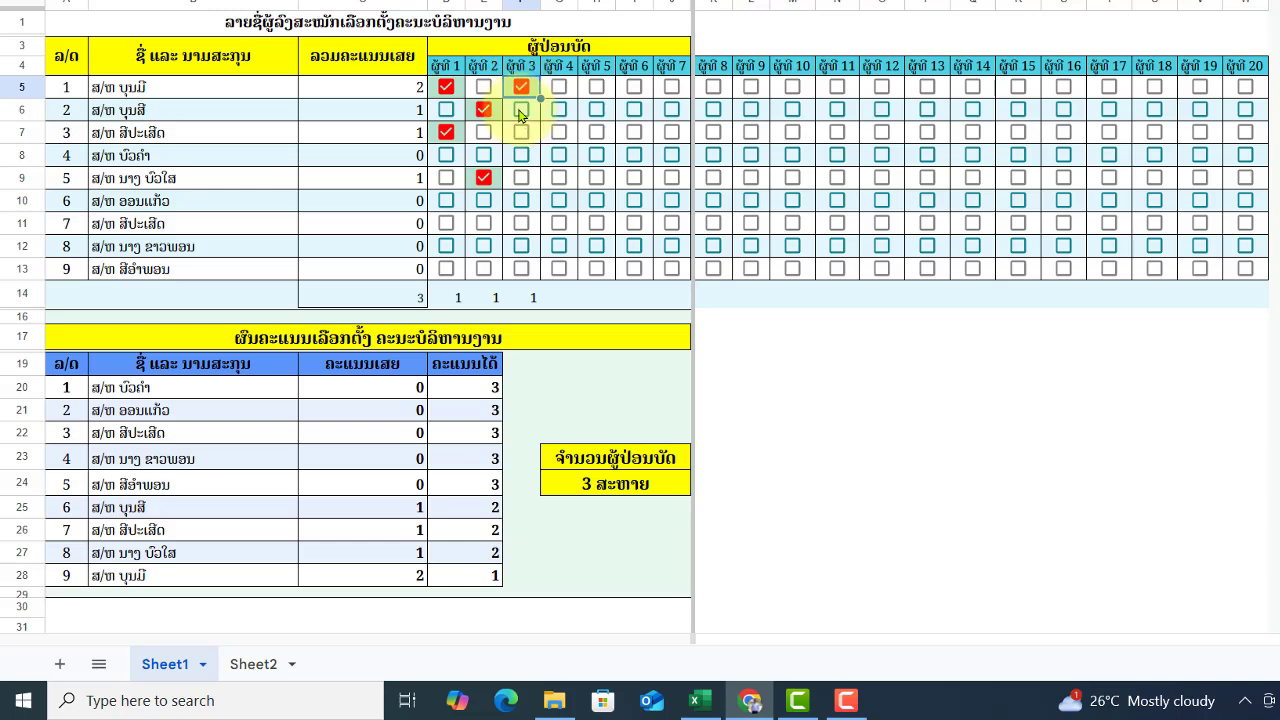
pyautogui.click(520, 110)
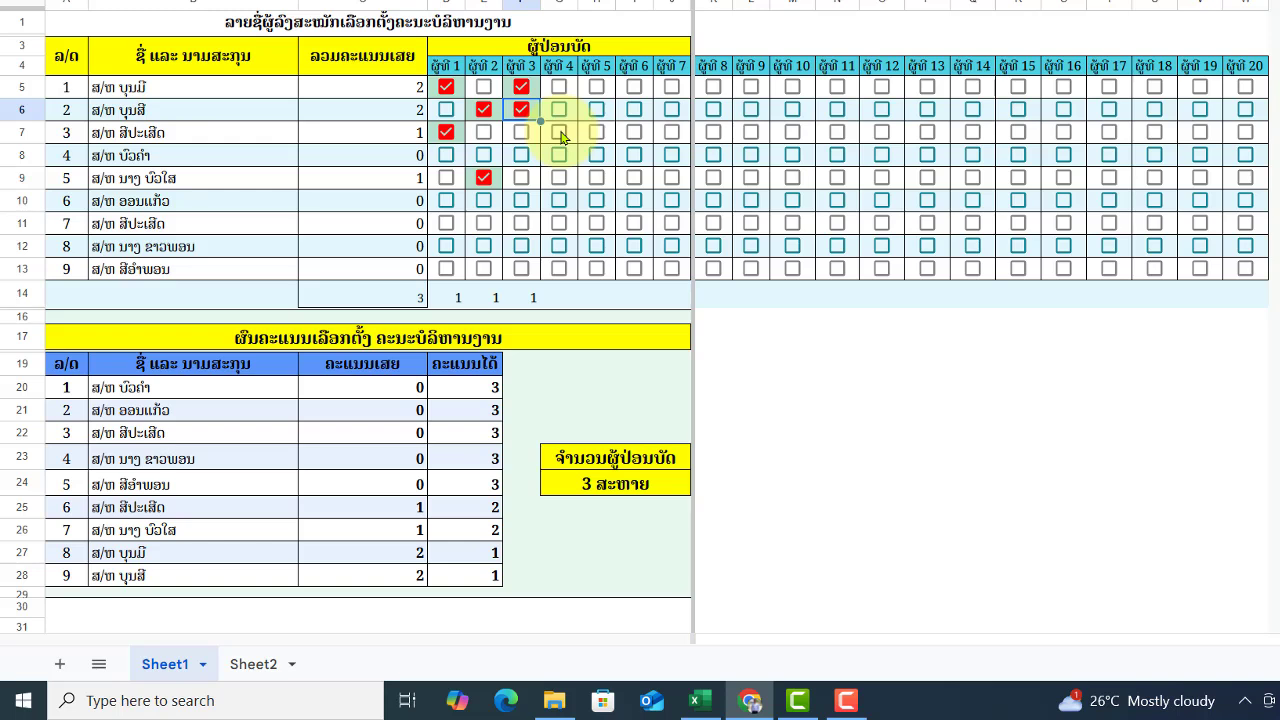
pyautogui.click(560, 134)
pyautogui.click(558, 202)
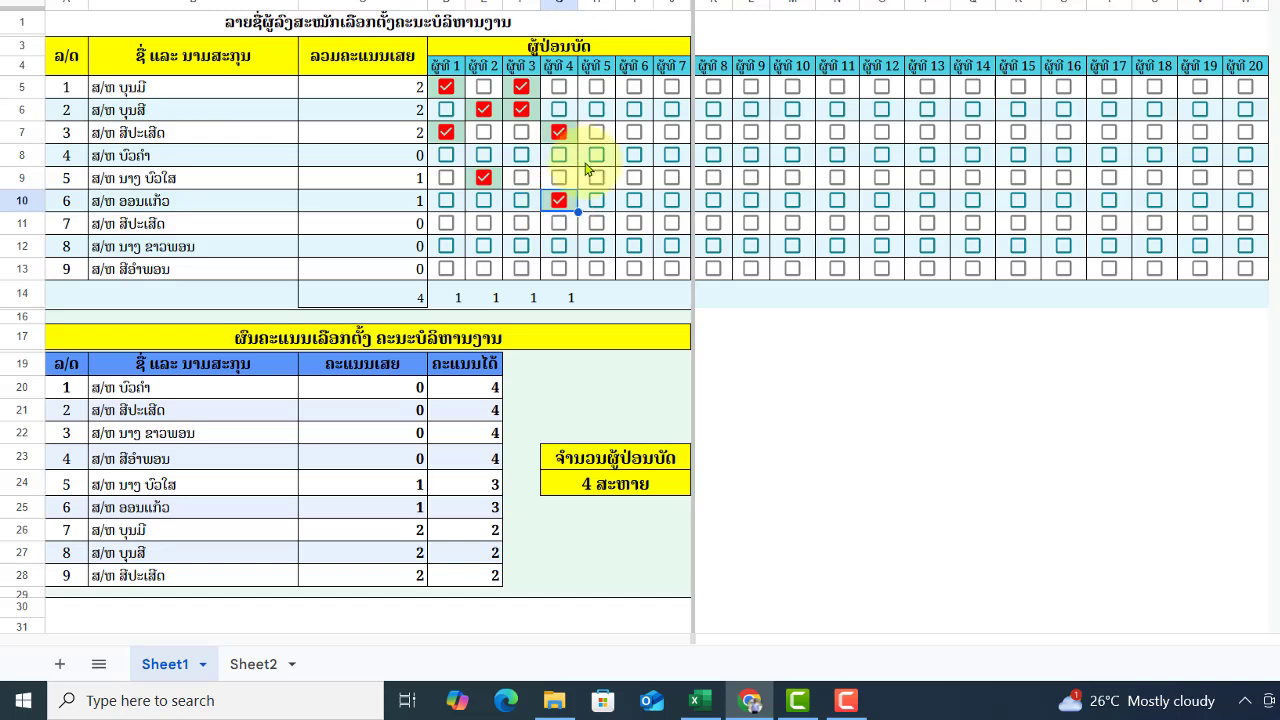
pyautogui.click(596, 246)
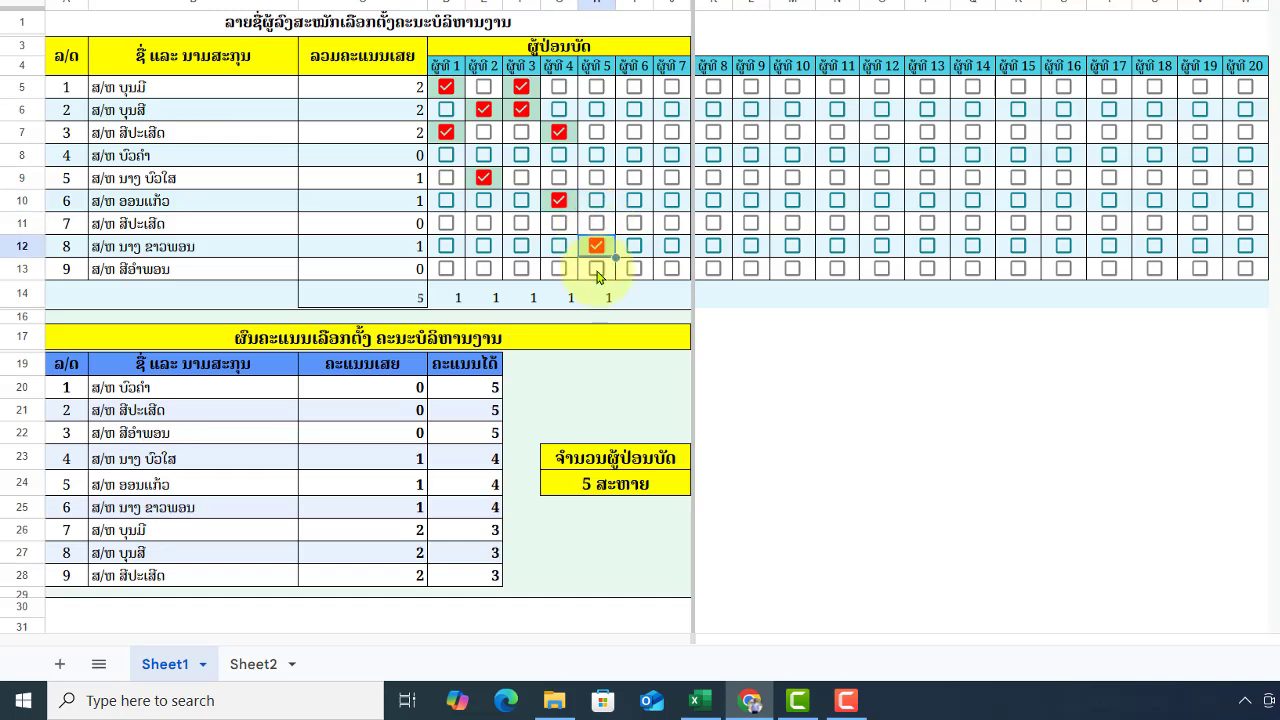
pyautogui.click(596, 270)
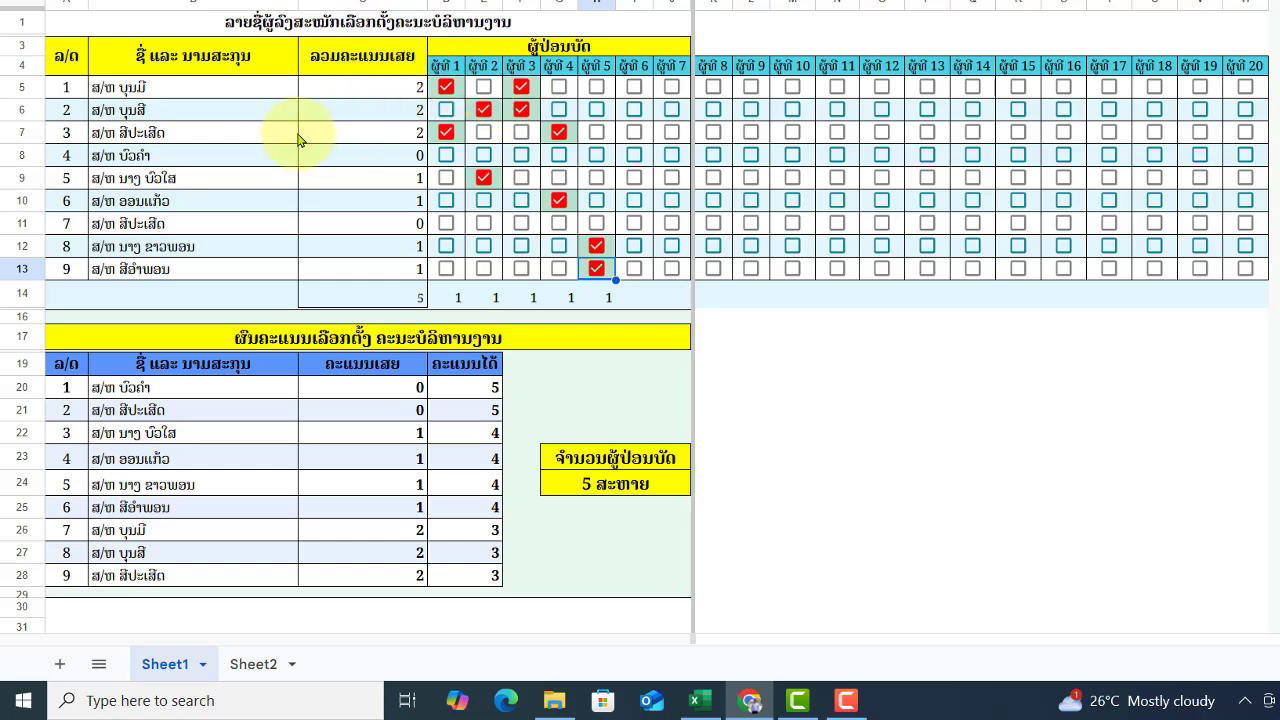
# - Tick two candidate boxes each for voters 6 through 10
pyautogui.click(634, 88)
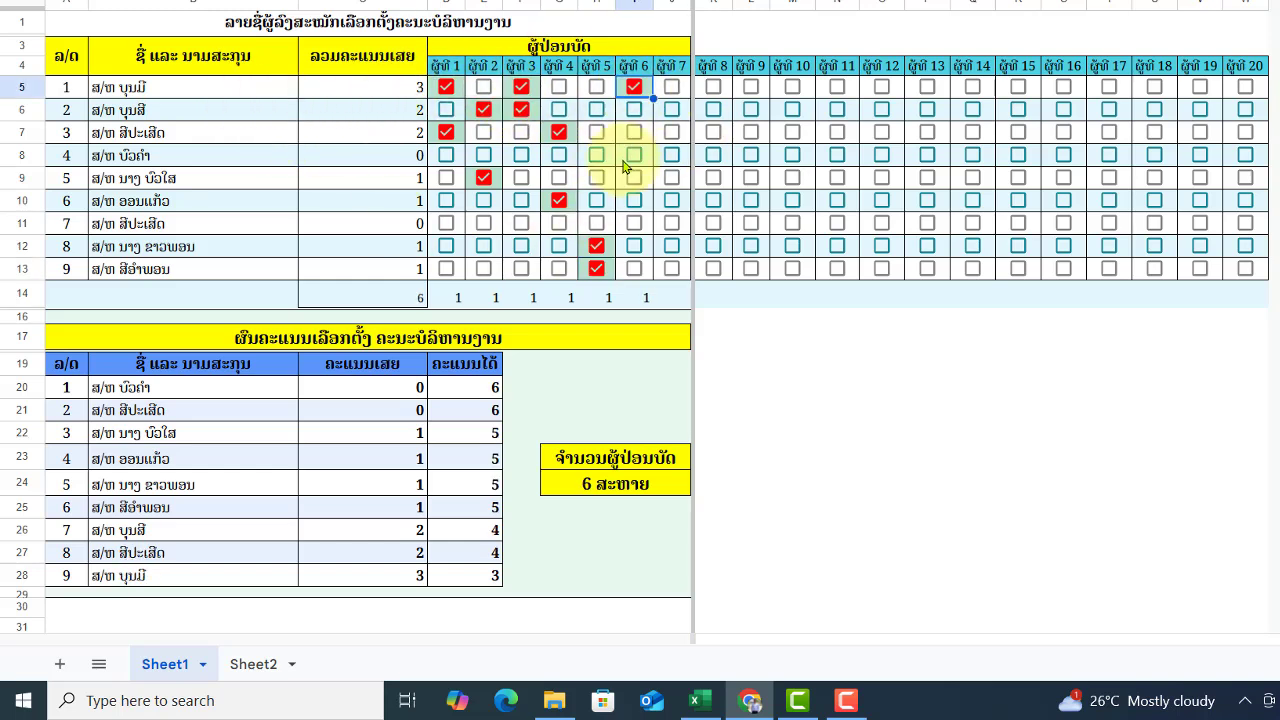
pyautogui.click(634, 156)
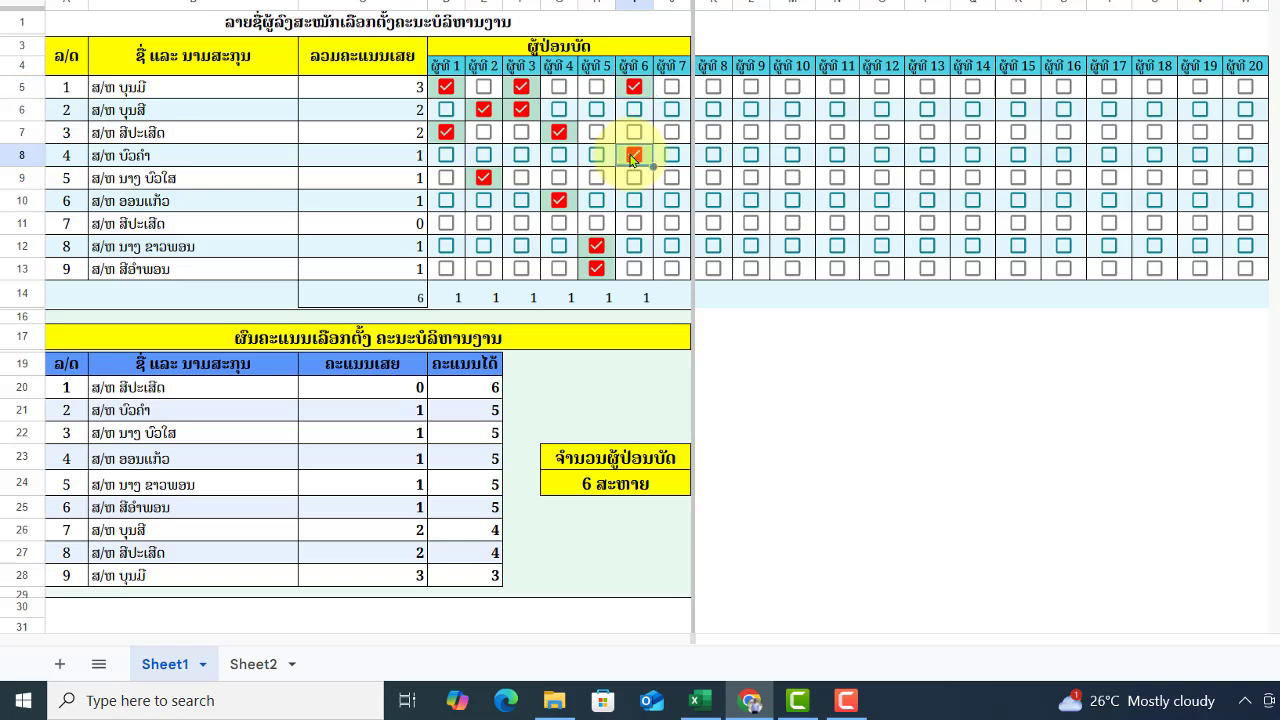
pyautogui.click(671, 199)
pyautogui.click(672, 224)
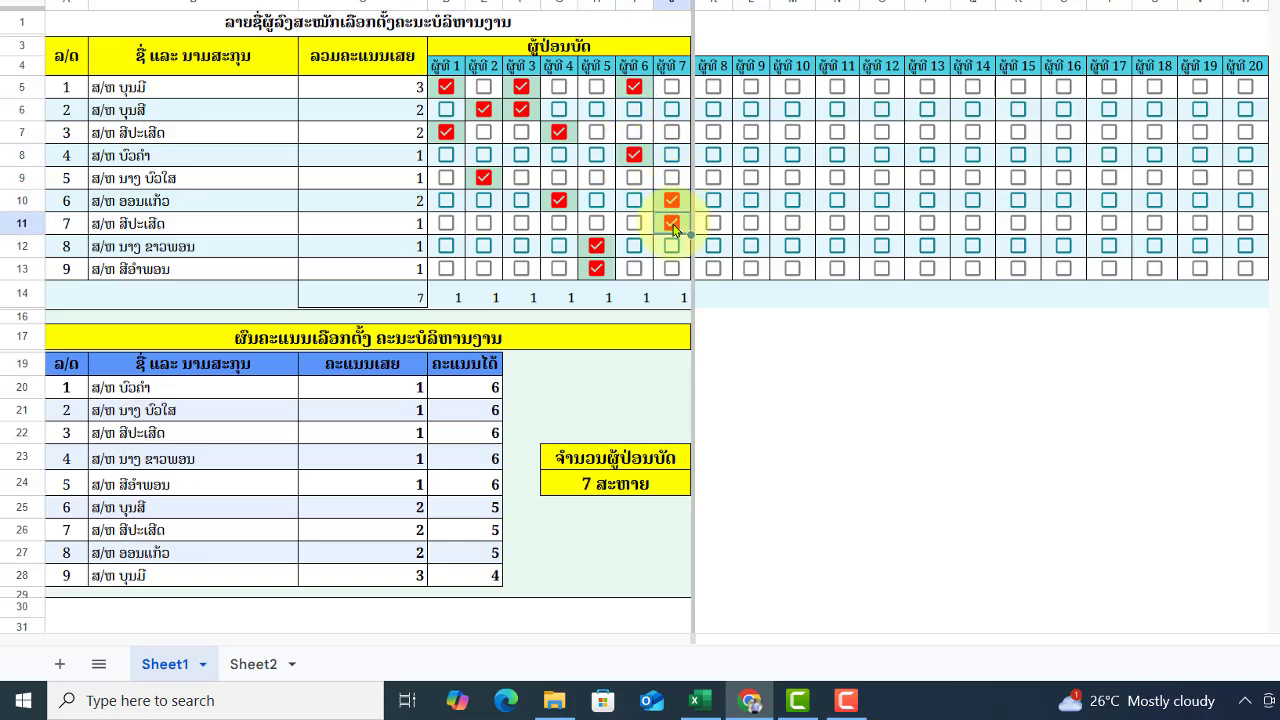
pyautogui.click(713, 89)
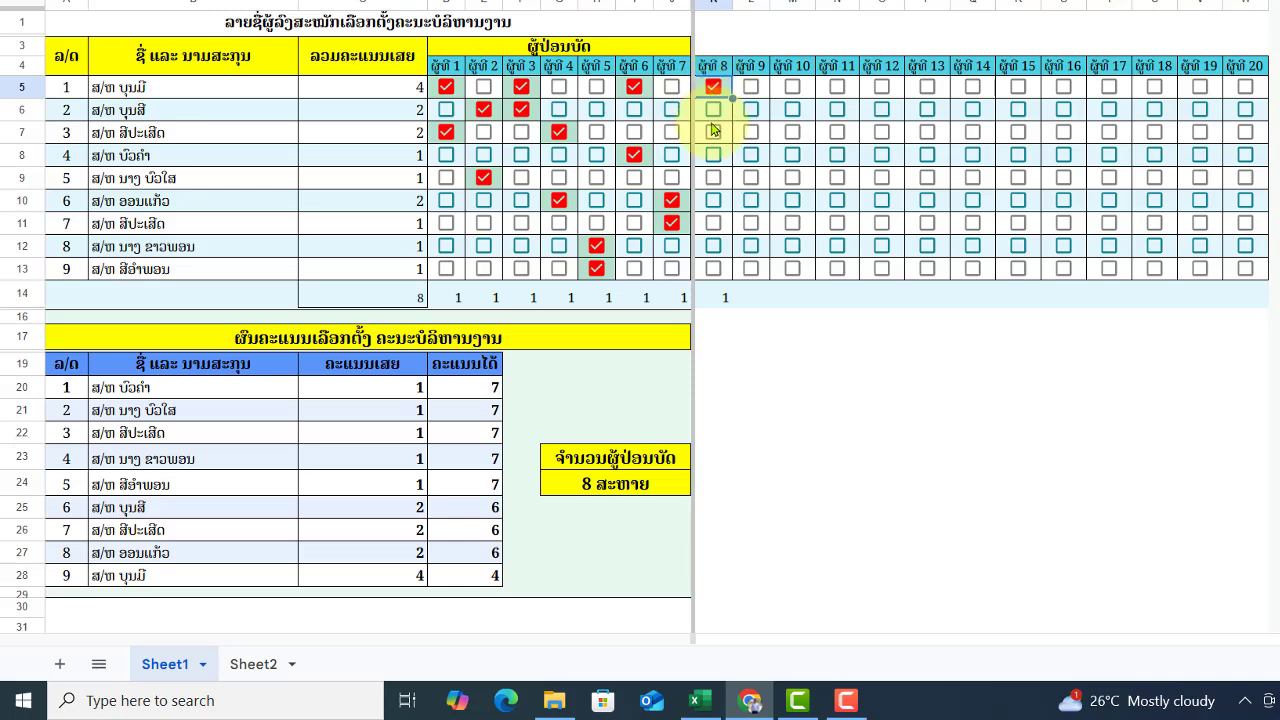
pyautogui.click(713, 132)
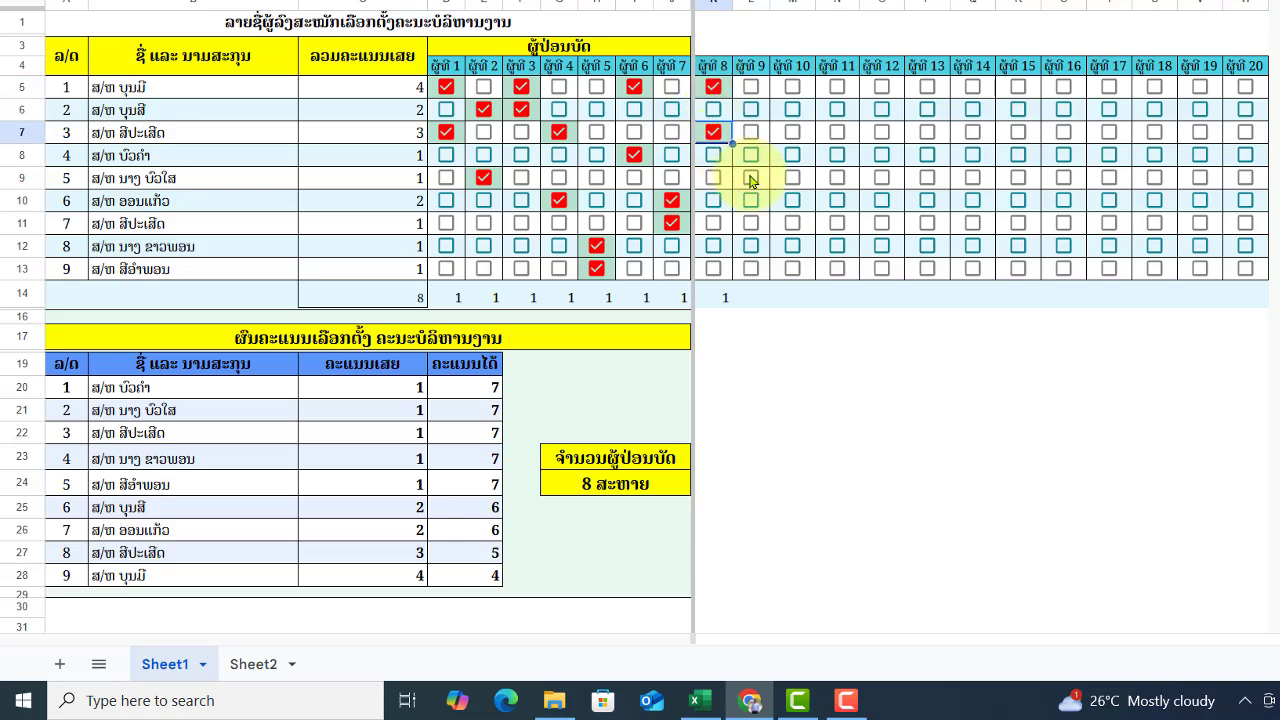
pyautogui.click(751, 178)
pyautogui.click(751, 223)
pyautogui.click(792, 132)
pyautogui.click(792, 155)
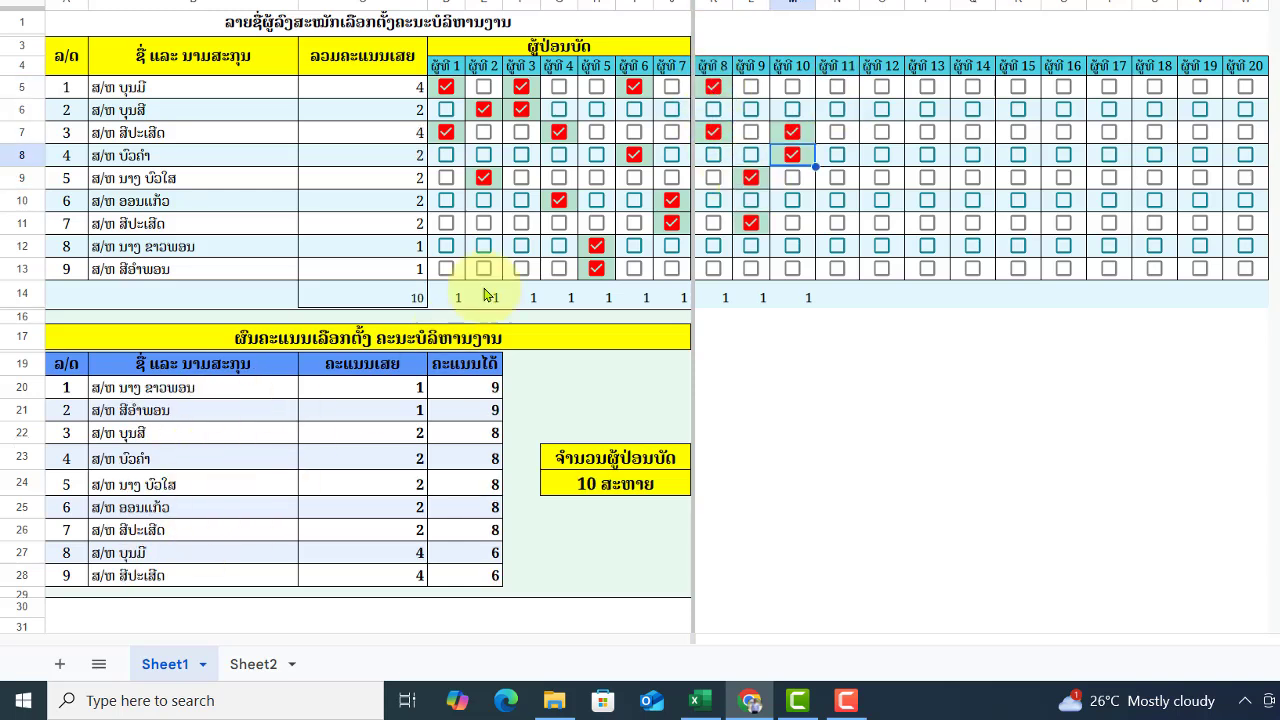
# - Tick the ballot boxes for voters 11 through 18
pyautogui.click(837, 178)
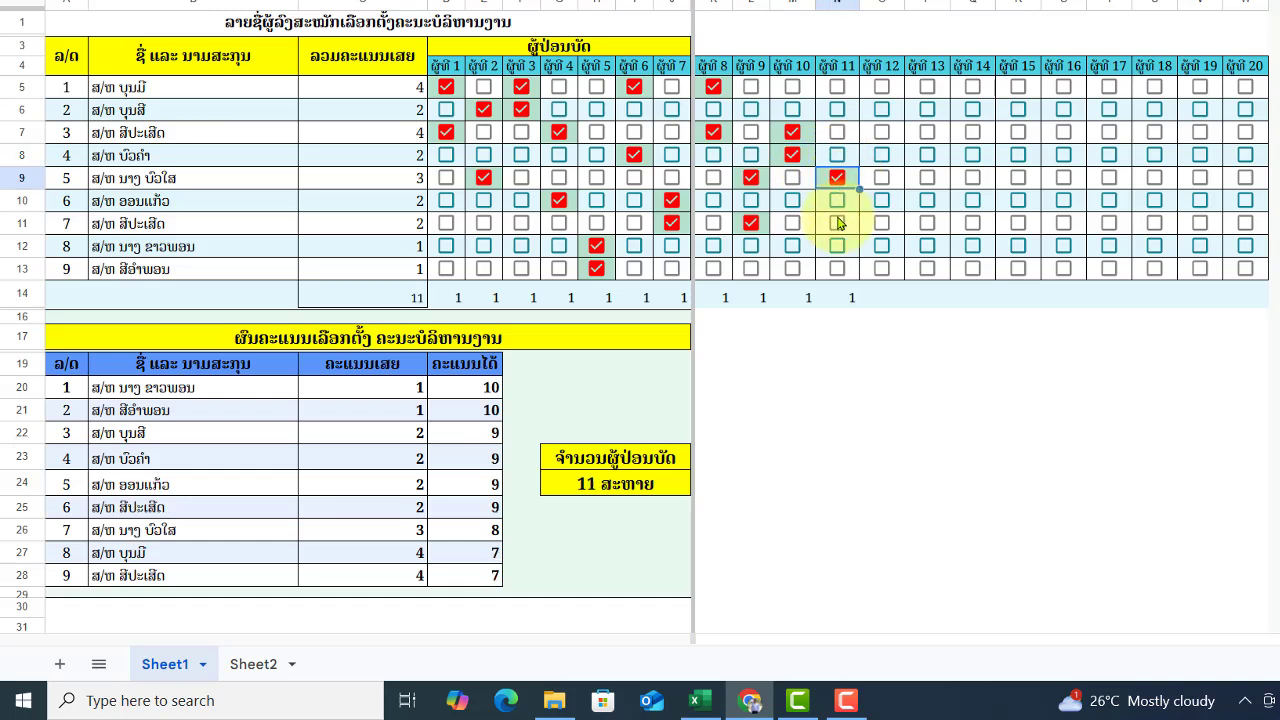
pyautogui.click(837, 223)
pyautogui.click(882, 87)
pyautogui.click(882, 246)
pyautogui.click(927, 110)
pyautogui.click(927, 178)
pyautogui.click(973, 132)
pyautogui.click(973, 223)
pyautogui.click(1018, 110)
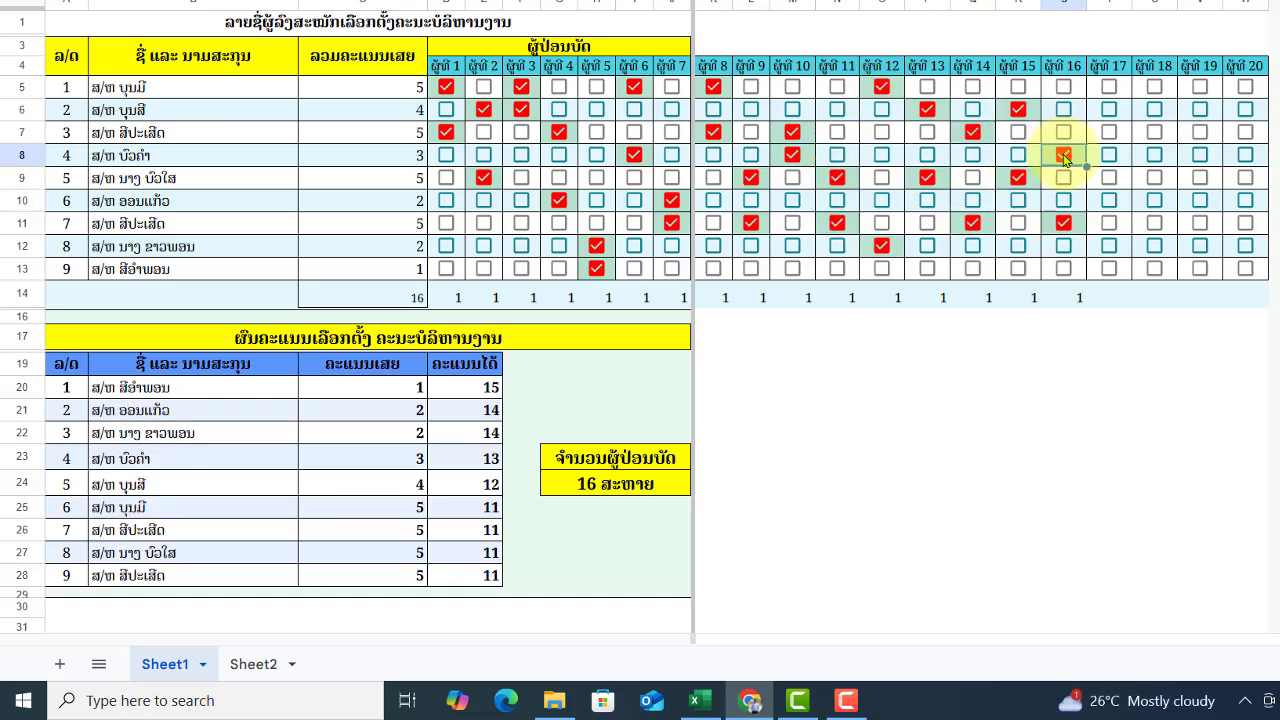
# - Tick two boxes each for voters 19 and 20, then check the row 6 candidate's total
pyautogui.click(1199, 200)
pyautogui.click(1199, 110)
pyautogui.click(1245, 87)
pyautogui.click(1245, 200)
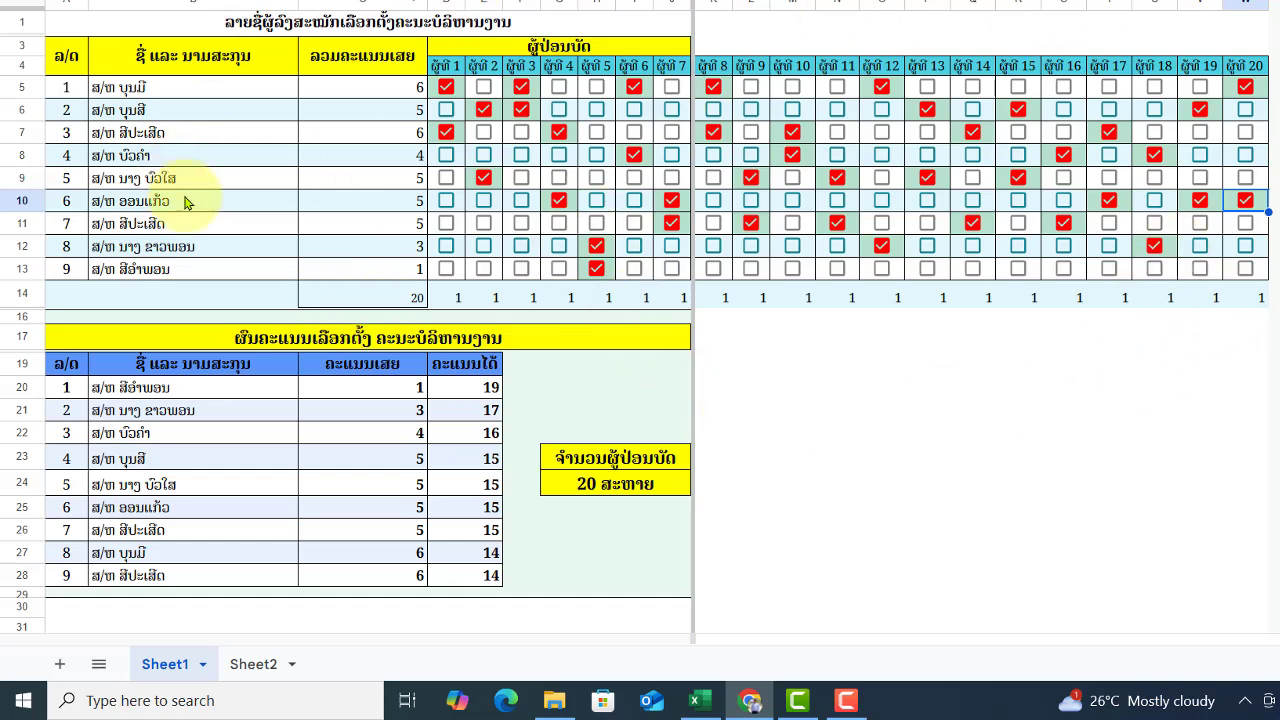
pyautogui.click(367, 115)
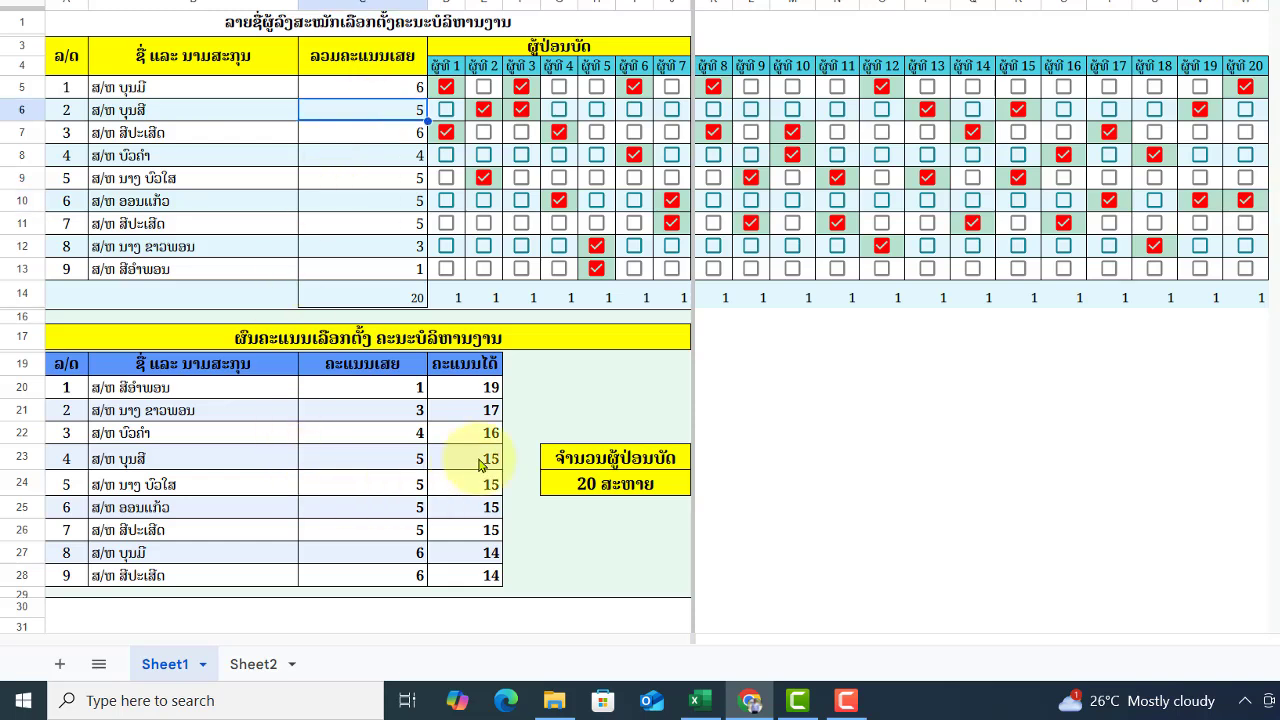